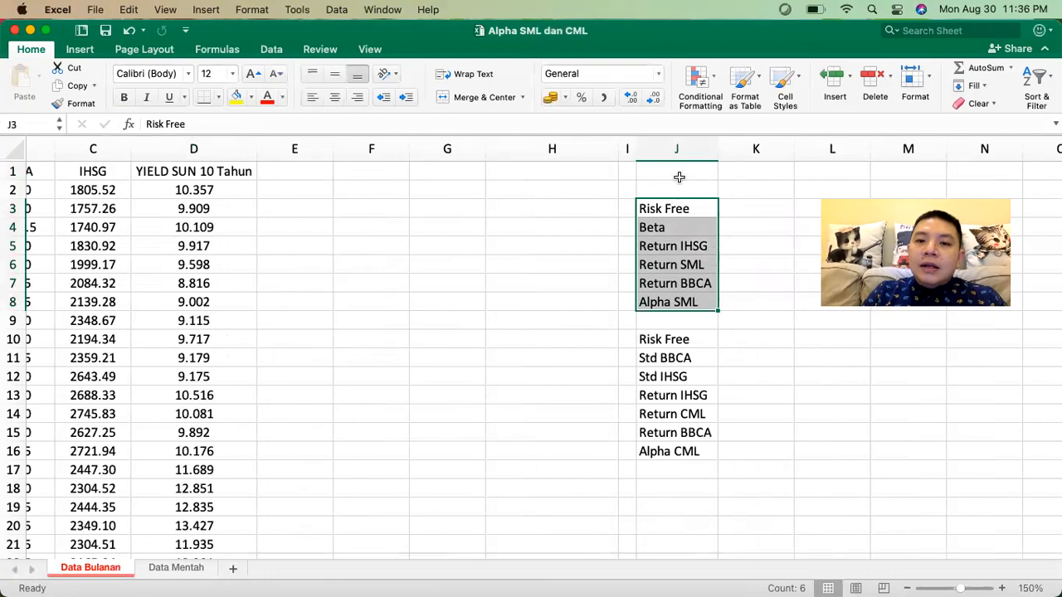
Enter the heading CAPM-SML in cell J2, directly above the first Risk Free label
{"action": "key", "text": "super+c"}
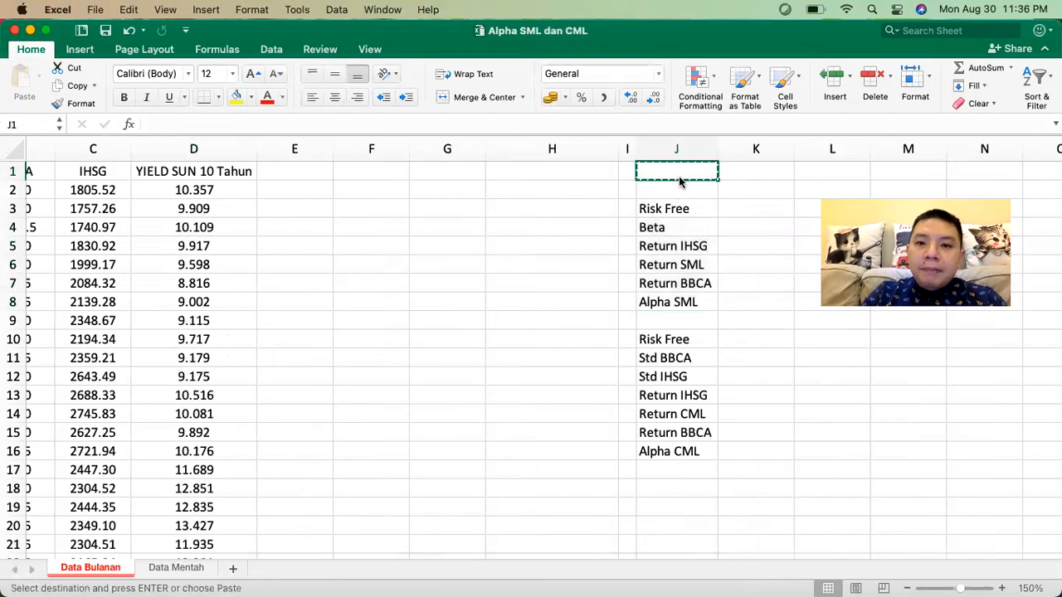
{"action": "key", "text": "Escape"}
{"action": "key", "text": "super+a"}
{"action": "key", "text": "Left"}
{"action": "key", "text": "Down"}
{"action": "key", "text": "Right"}
{"action": "type", "text": "CAPM-SML"}
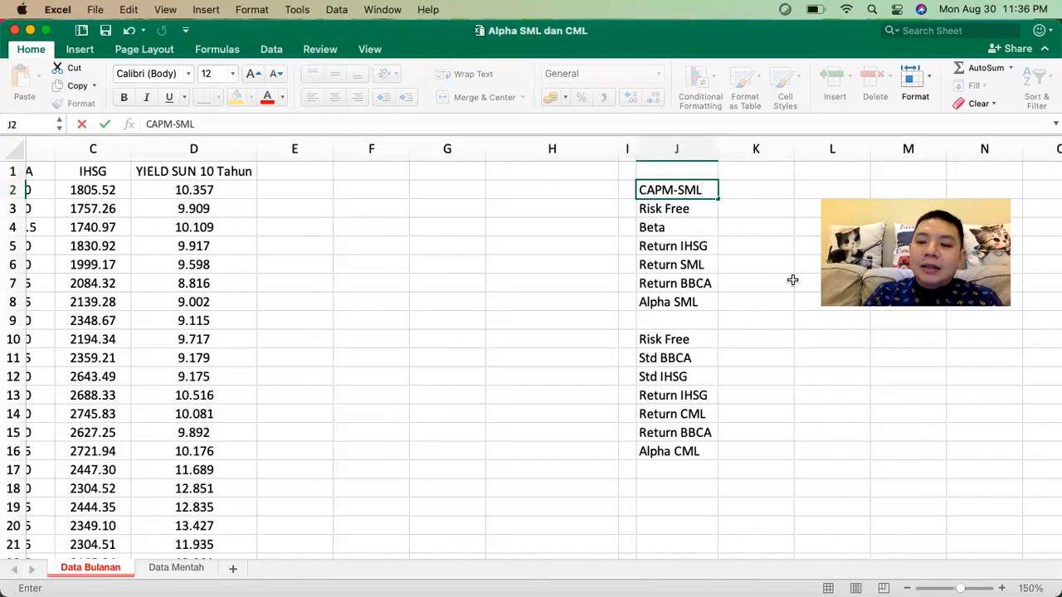
{"action": "key", "text": "Tab"}
Write the SML formula as text in K2: Rf + (Rm - Rf)xBeta
{"action": "type", "text": "Rf +"}
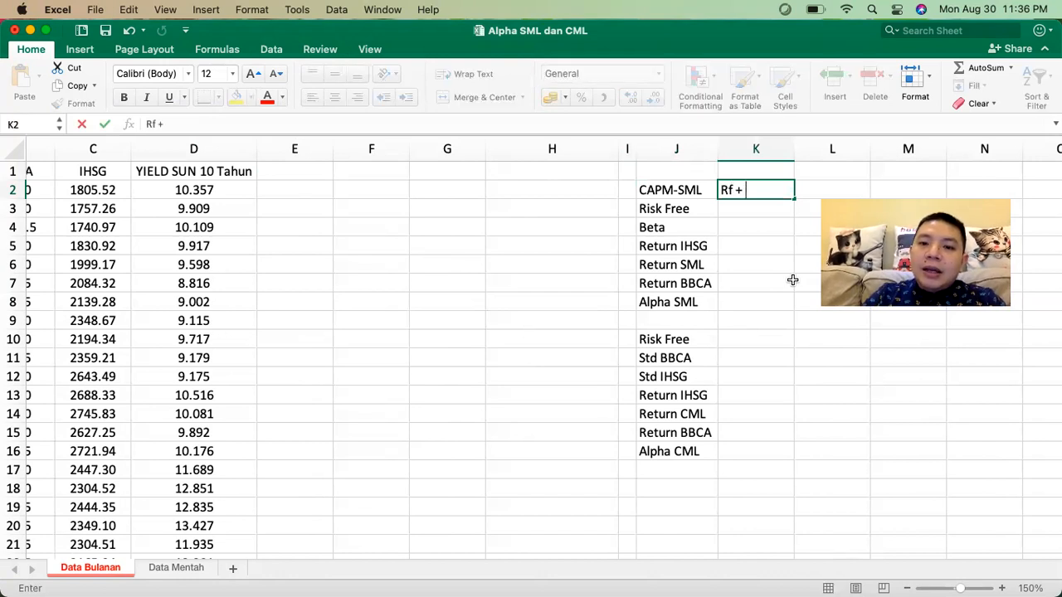
{"action": "type", "text": " (Rm "}
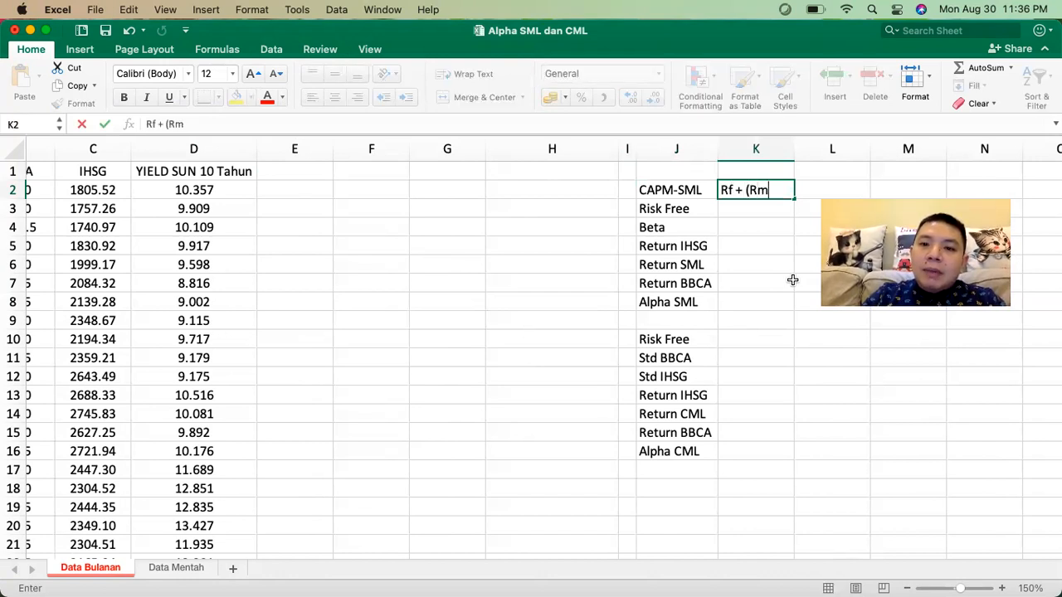
{"action": "type", "text": "- Rf"}
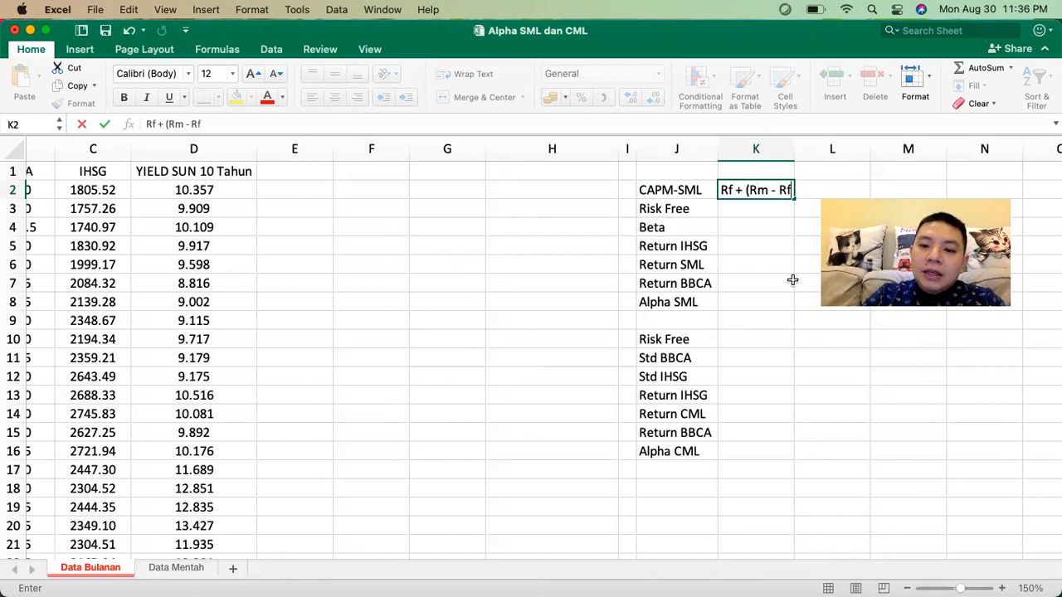
{"action": "type", "text": ")xBeta"}
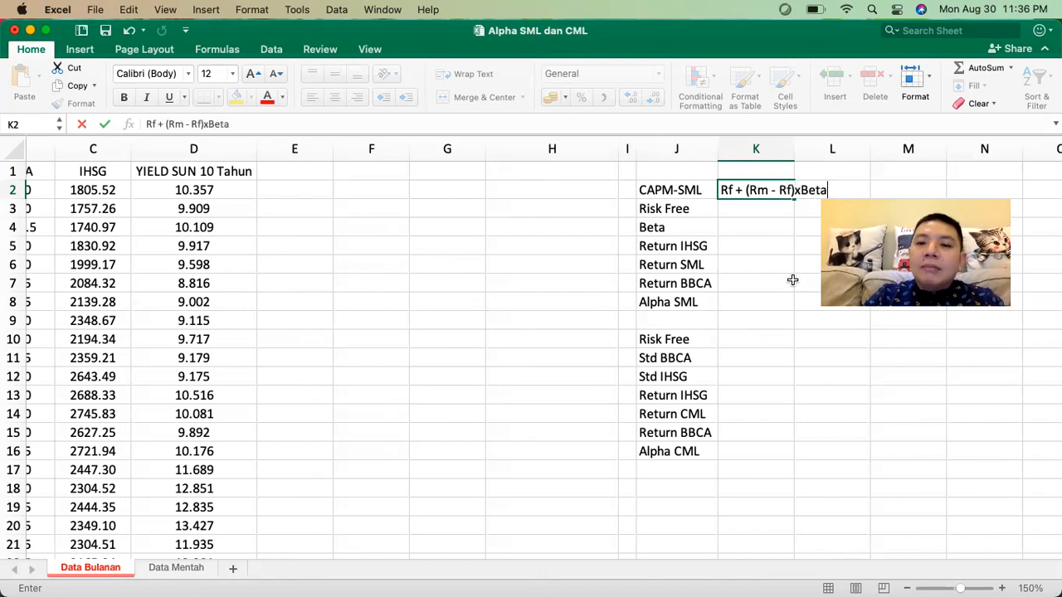
{"action": "key", "text": "Return"}
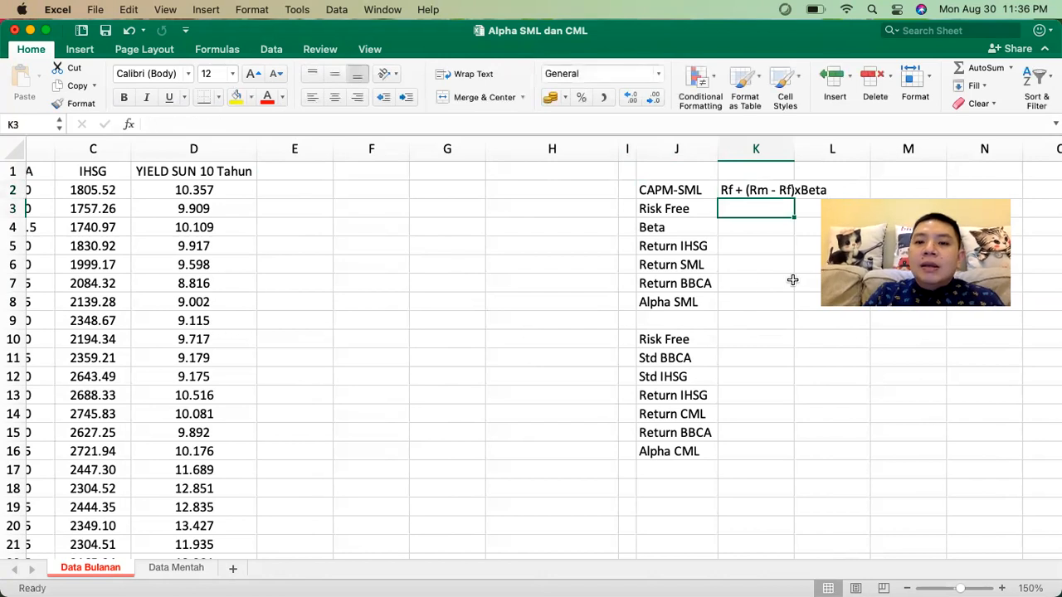
Move the second label list down one row to J11:J17 and enter the heading CAPM-CML in J10
{"action": "left_click_drag", "start_coordinate": [665, 339], "coordinate": [651, 471]}
{"action": "left_click", "coordinate": [666, 334]}
{"action": "type", "text": "CAM"}
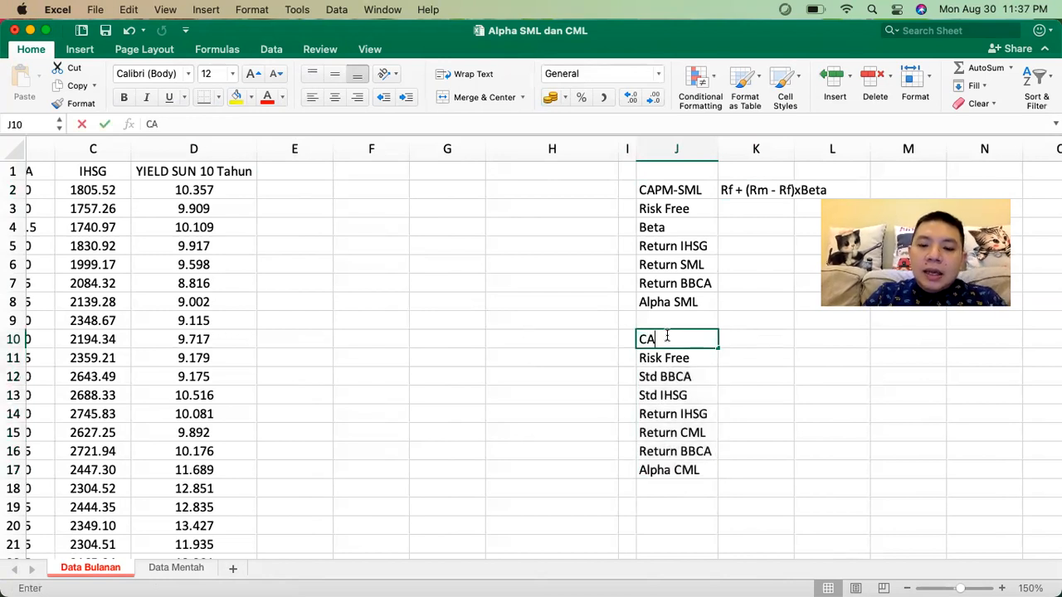
{"action": "key", "text": "BackSpace"}
{"action": "key", "text": "BackSpace"}
{"action": "type", "text": "PM"}
{"action": "key", "text": "BackSpace"}
{"action": "key", "text": "BackSpace"}
{"action": "type", "text": "APM-CML"}
{"action": "key", "text": "Tab"}
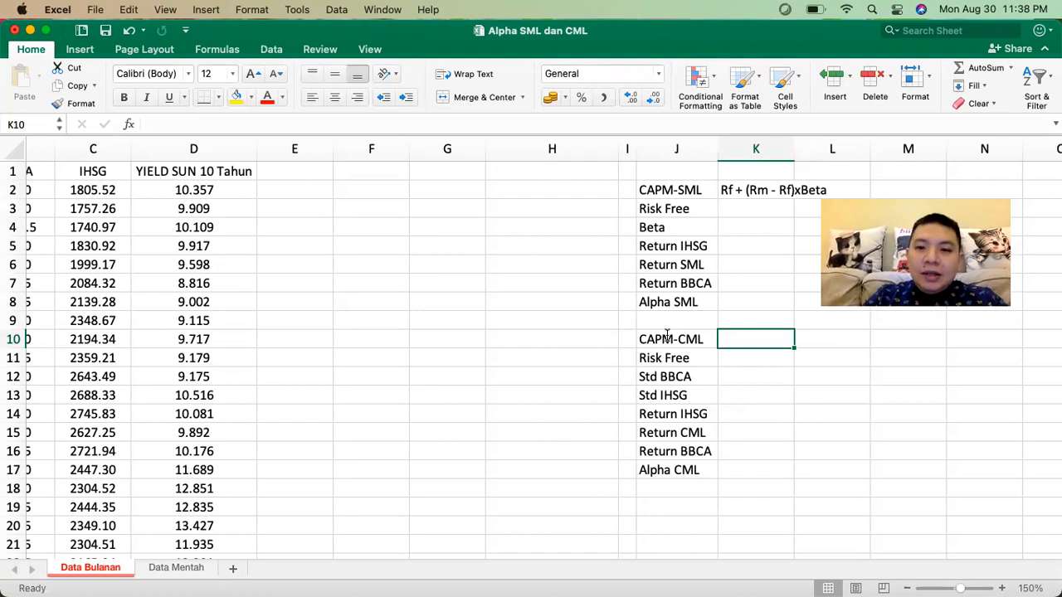
Write the CML formula as text in K10: Rf + (Rm - Rf) x Std port / Std m
{"action": "type", "text": "R"}
{"action": "key", "text": "BackSpace"}
{"action": "type", "text": "Rf + (Rm"}
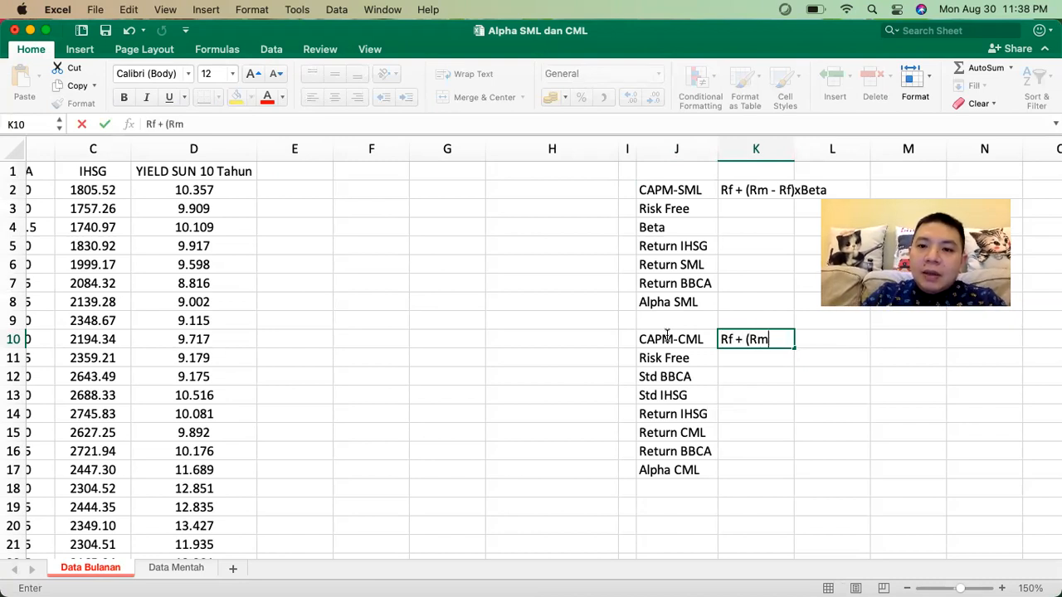
{"action": "type", "text": " - "}
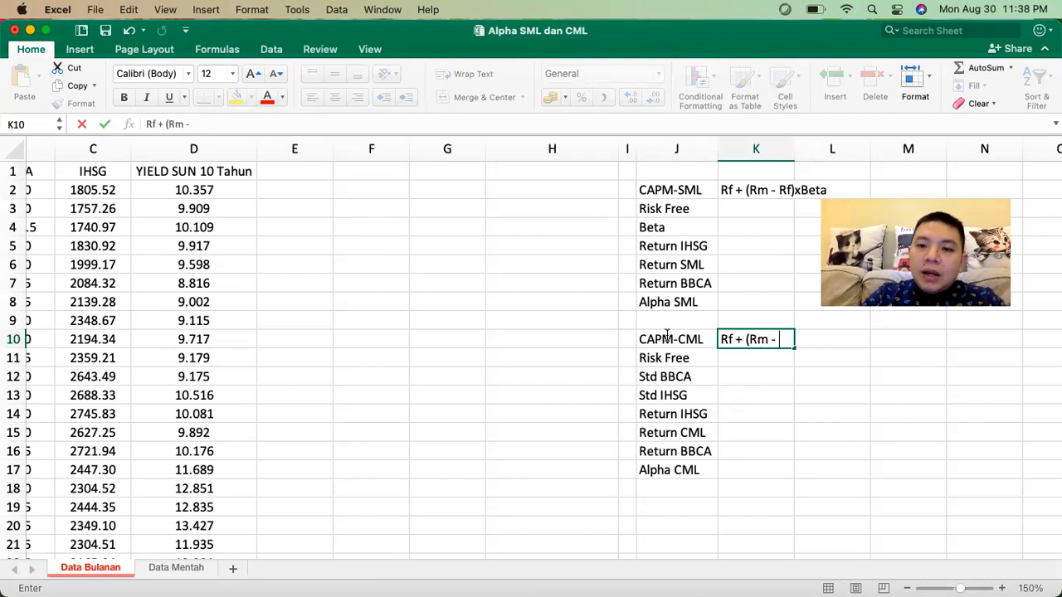
{"action": "type", "text": "Rf"}
{"action": "type", "text": ")x"}
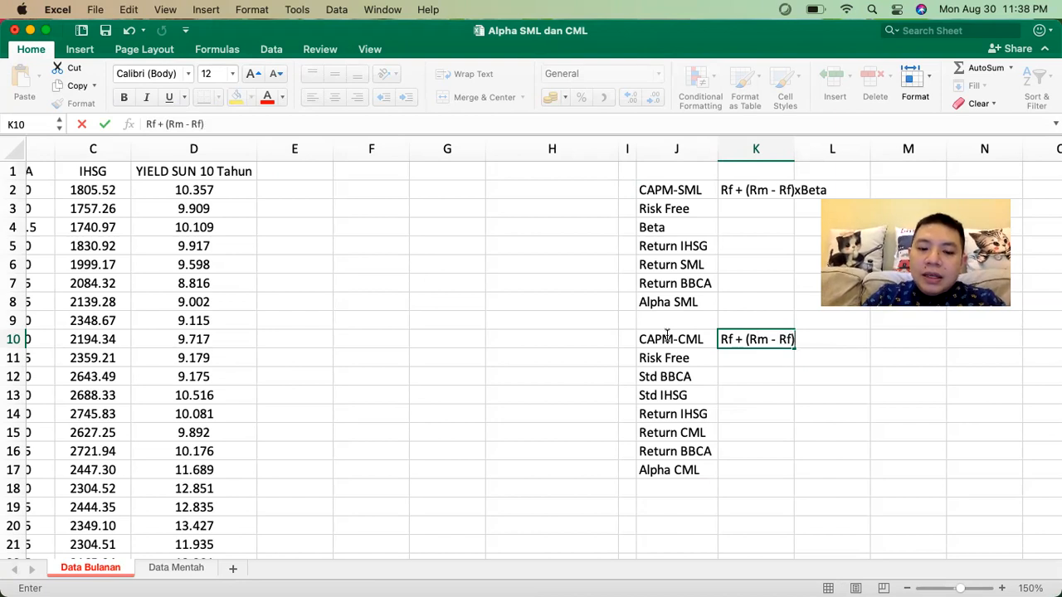
{"action": "key", "text": "BackSpace"}
{"action": "type", "text": "x "}
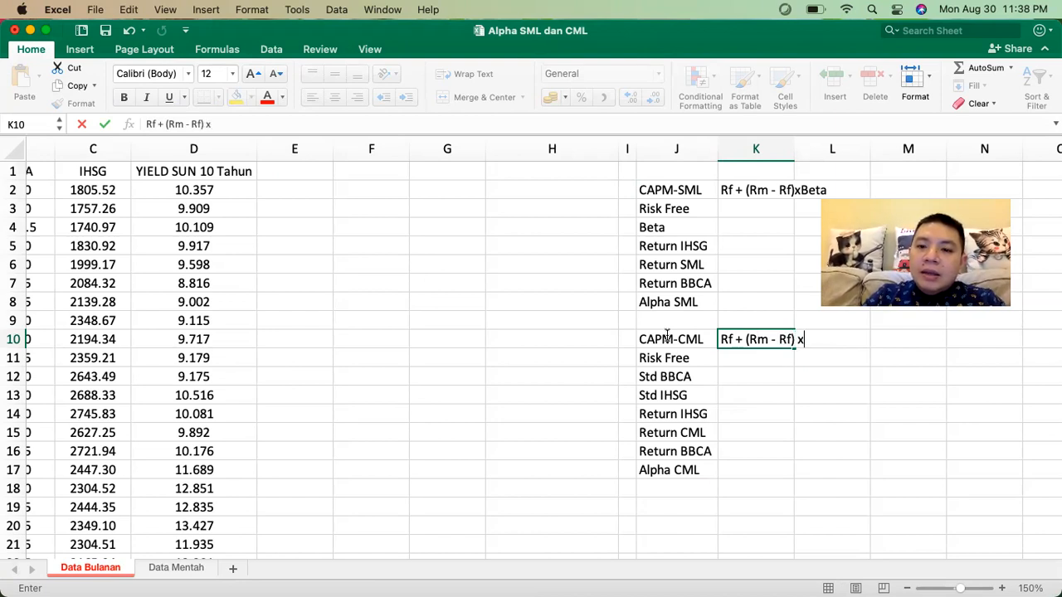
{"action": "type", "text": "Std port /"}
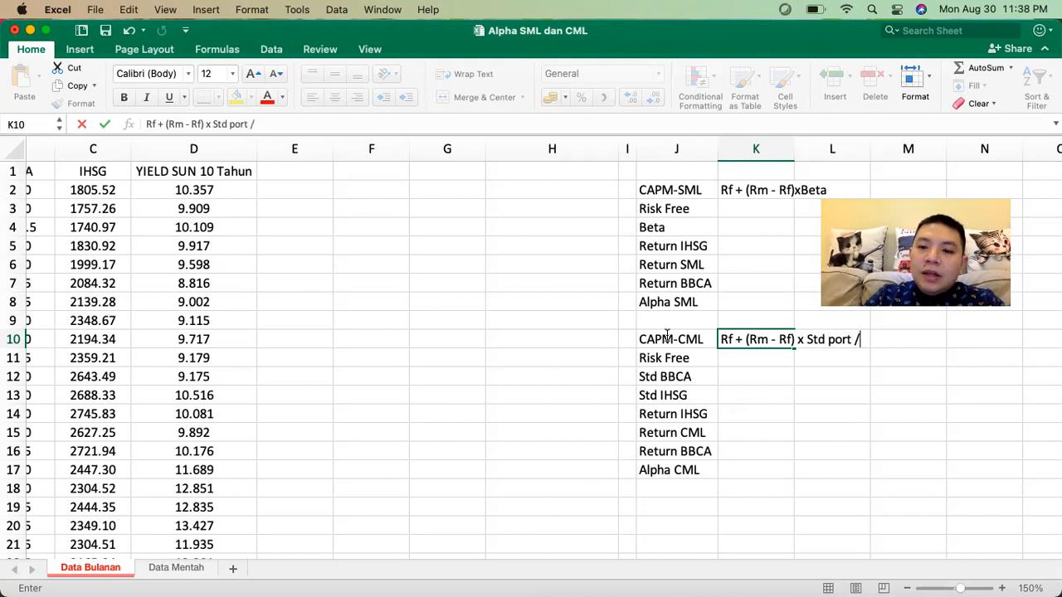
{"action": "type", "text": " Std m"}
{"action": "key", "text": "Return"}
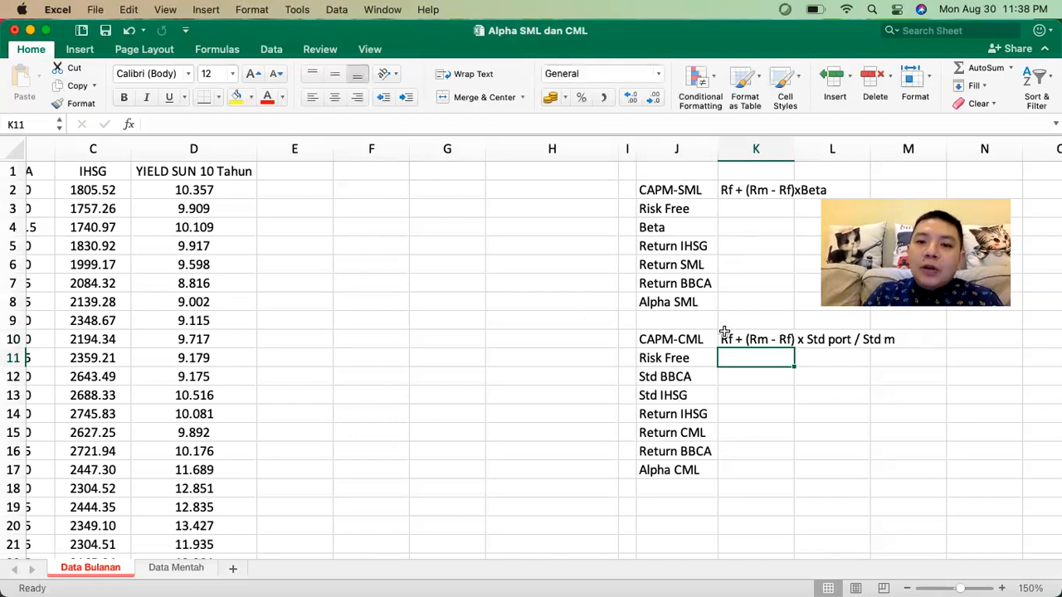
Calculate the first monthly BBCA return in E3 with the formula =B3/B2-1
{"action": "scroll", "coordinate": [586, 246], "scroll_direction": "left", "scroll_amount": 3}
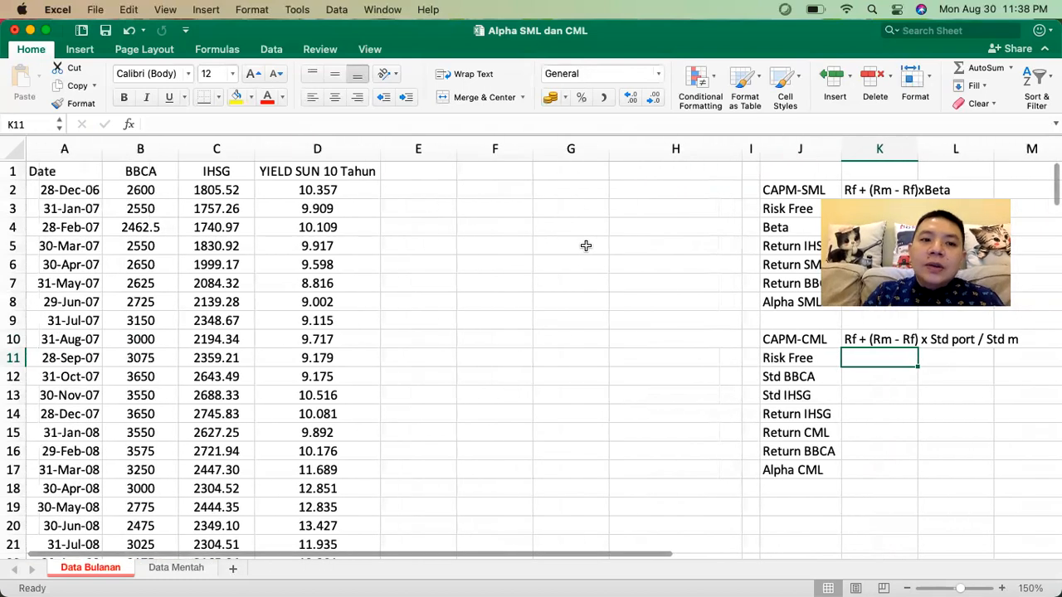
{"action": "left_click", "coordinate": [415, 209]}
{"action": "type", "text": "="}
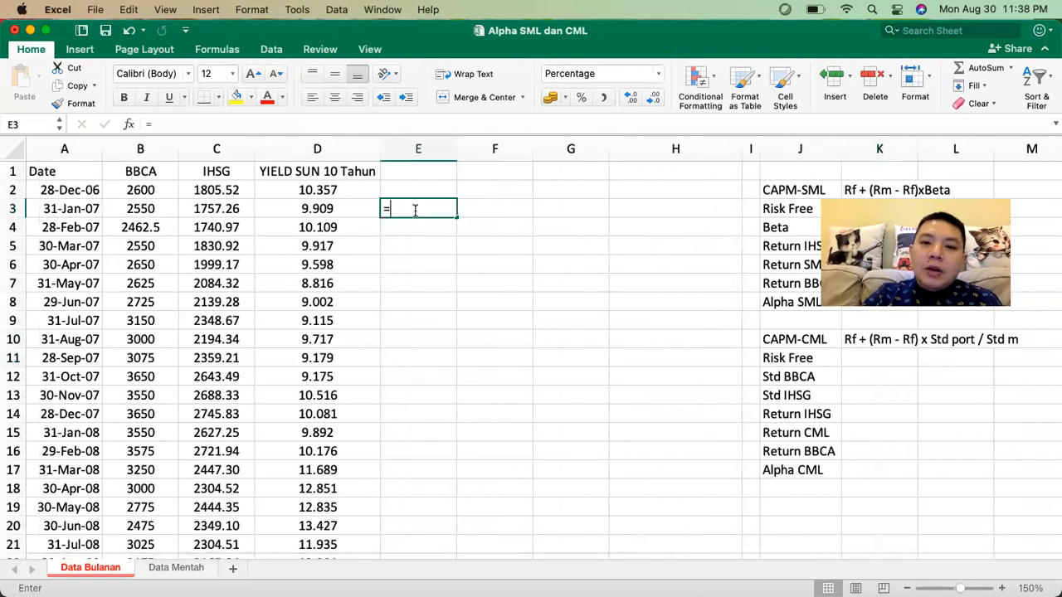
{"action": "key", "text": "Left"}
{"action": "key", "text": "Left"}
{"action": "key", "text": "Left"}
{"action": "type", "text": "/"}
{"action": "key", "text": "Left"}
{"action": "key", "text": "Left"}
{"action": "key", "text": "Left"}
{"action": "key", "text": "Up"}
{"action": "type", "text": "-1"}
{"action": "key", "text": "Return"}
Copy the return formula from E3 to F3 and fill both columns down for all dates
{"action": "left_click", "coordinate": [437, 213]}
{"action": "left_click_drag", "start_coordinate": [456, 212], "coordinate": [524, 222]}
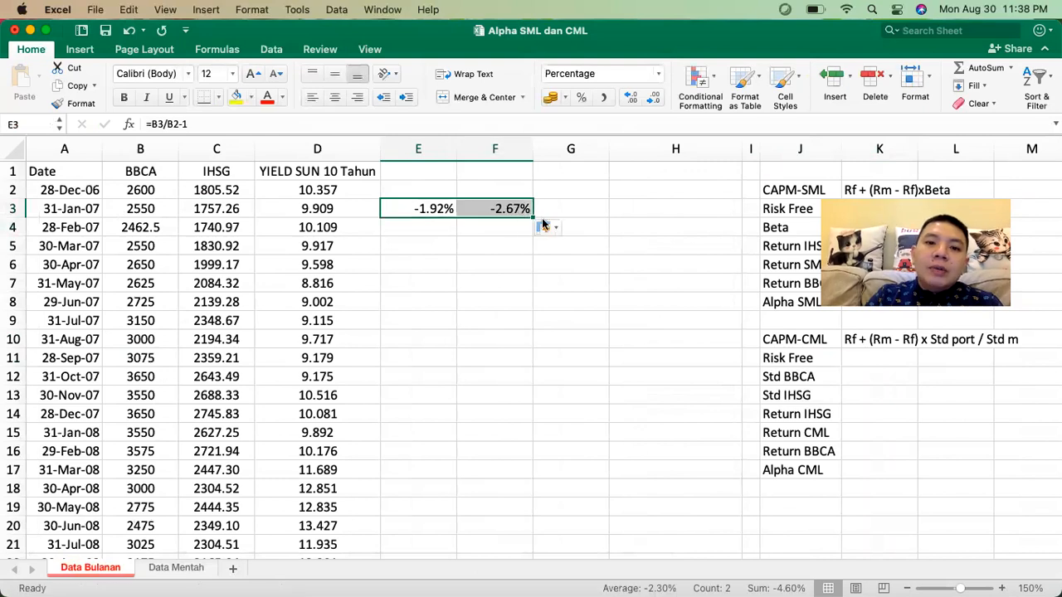
{"action": "double_click", "coordinate": [534, 217]}
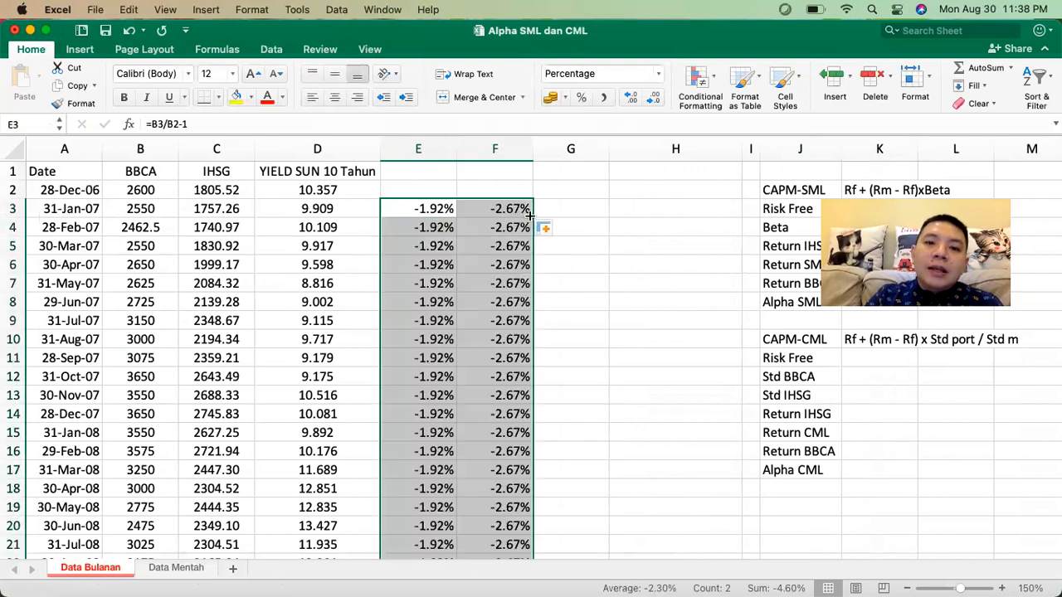
Enter the column headings 1+RBBCA in E1 and 1+RIHSG in F1
{"action": "left_click", "coordinate": [409, 171]}
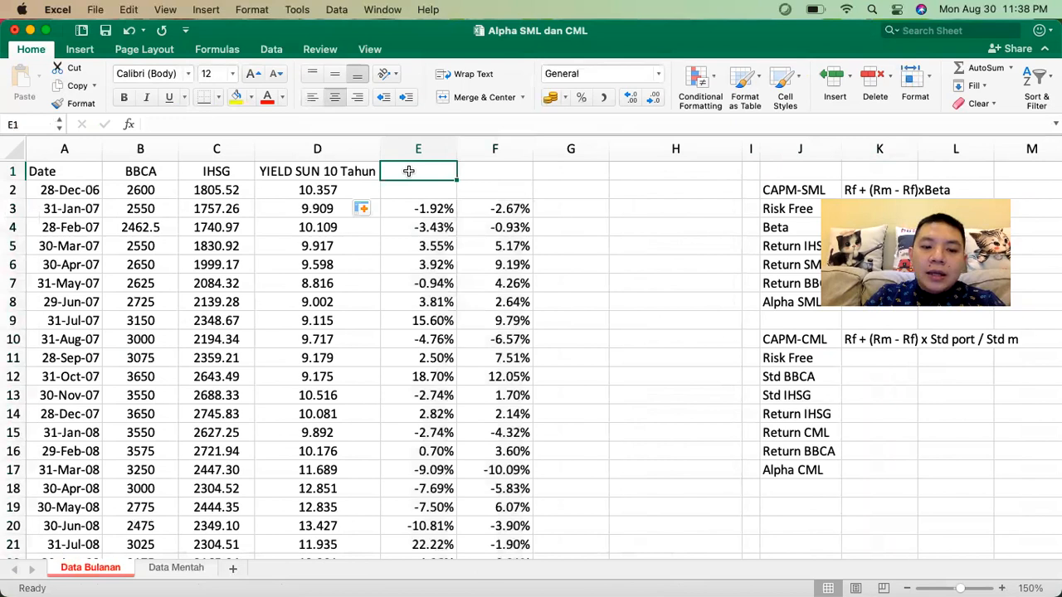
{"action": "type", "text": "1+"}
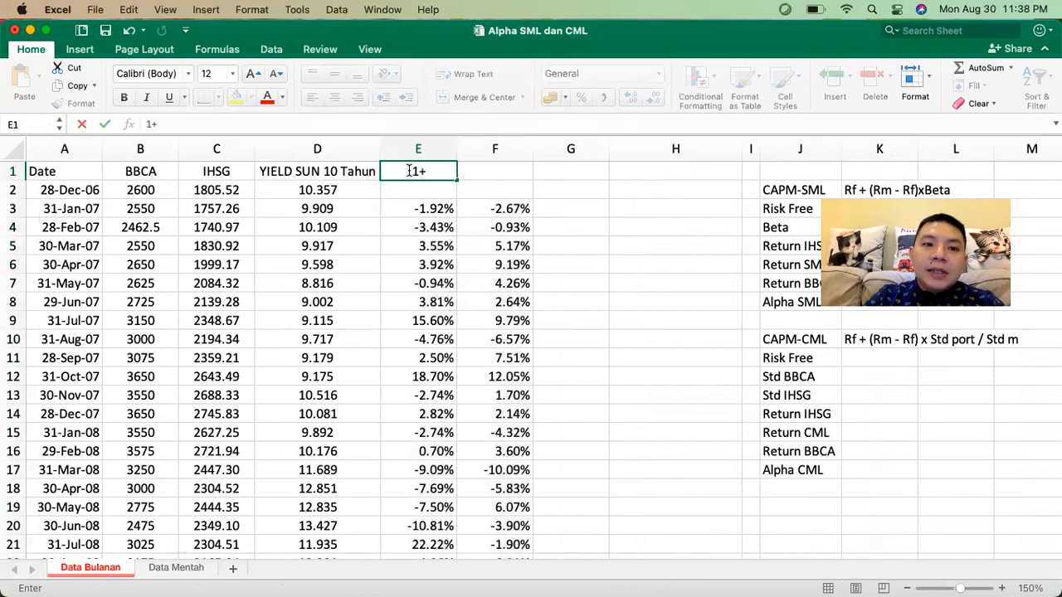
{"action": "type", "text": "RBBCA"}
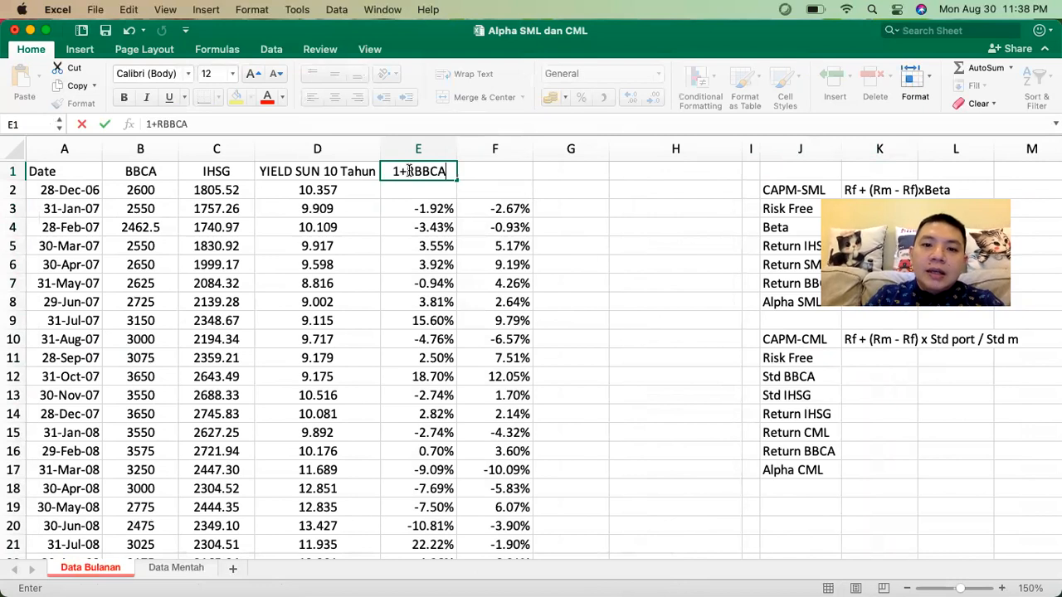
{"action": "key", "text": "Tab"}
{"action": "type", "text": "1+R"}
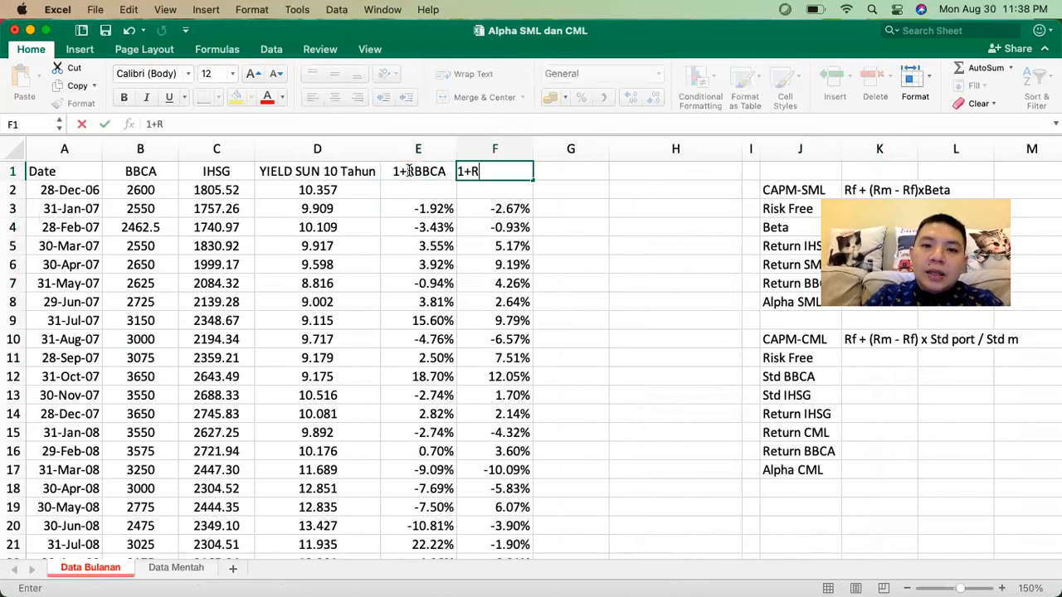
{"action": "type", "text": "IHSG"}
{"action": "key", "text": "Return"}
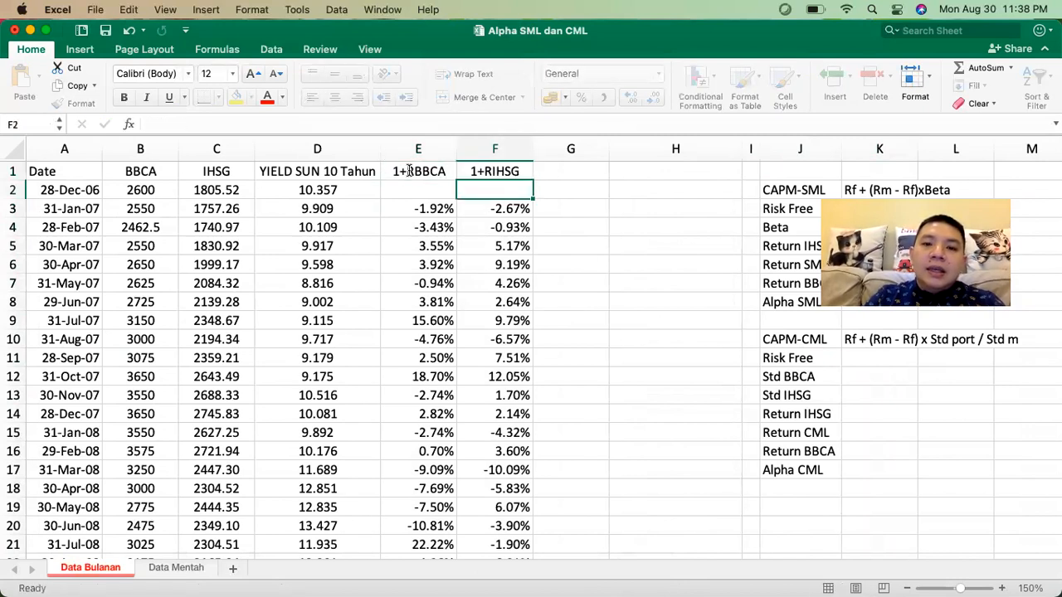
Rename the headings in E1 and F1 as RBBCA and RIHSG by removing the 1+ prefix
{"action": "left_click", "coordinate": [572, 211]}
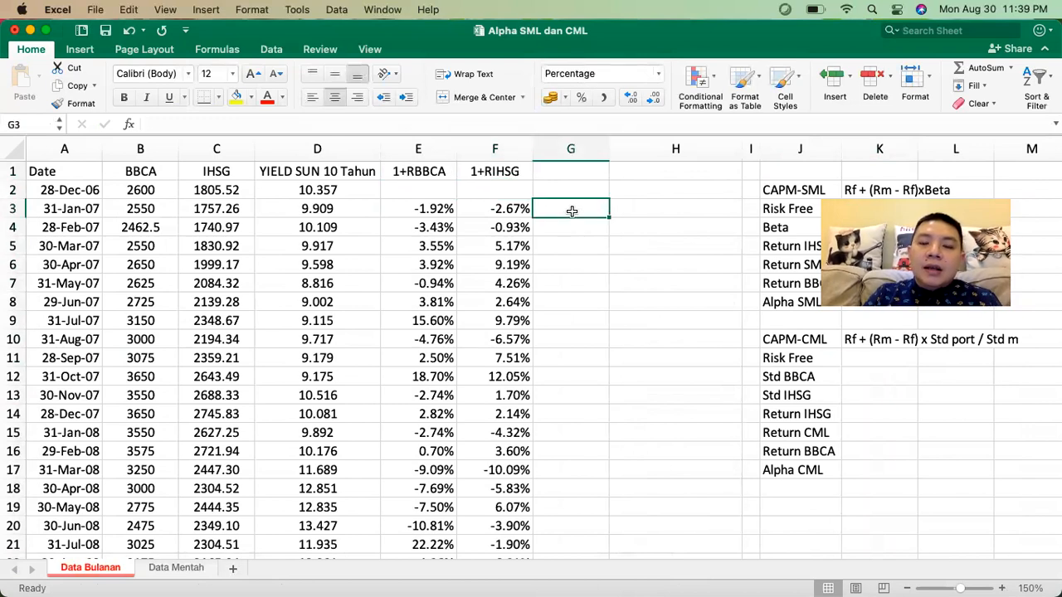
{"action": "scroll", "coordinate": [572, 211], "scroll_direction": "right", "scroll_amount": 3}
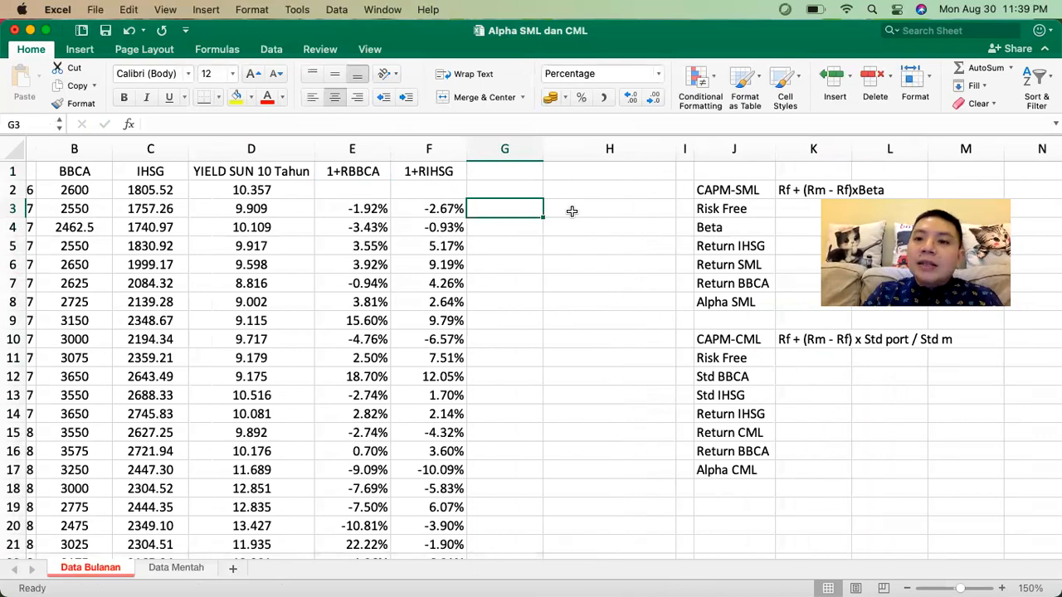
{"action": "double_click", "coordinate": [343, 171]}
{"action": "key", "text": "Left"}
{"action": "key", "text": "BackSpace"}
{"action": "key", "text": "BackSpace"}
{"action": "key", "text": "Return"}
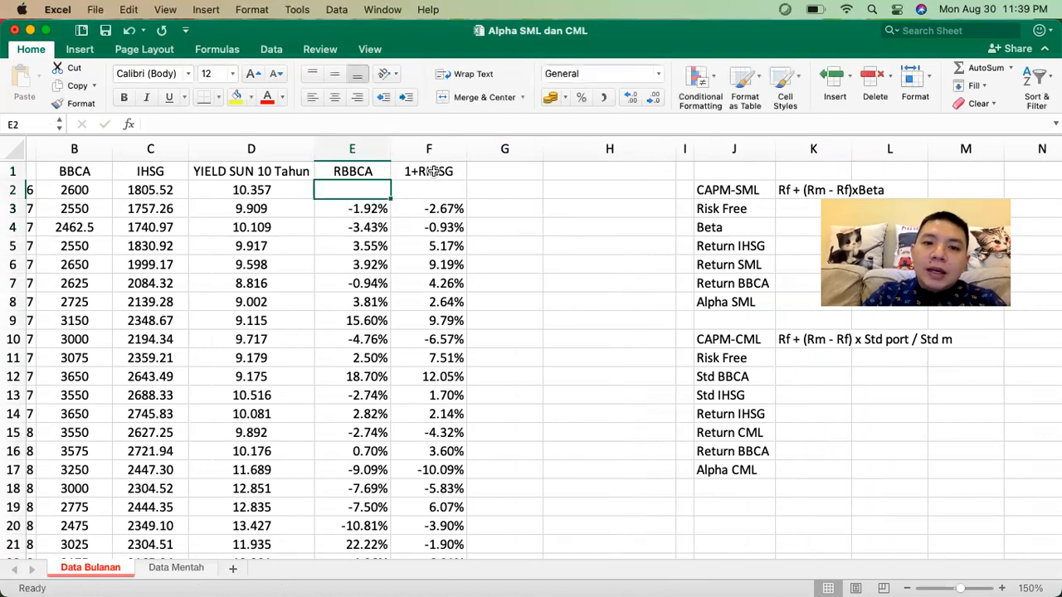
{"action": "double_click", "coordinate": [403, 170]}
{"action": "key", "text": "BackSpace"}
{"action": "key", "text": "BackSpace"}
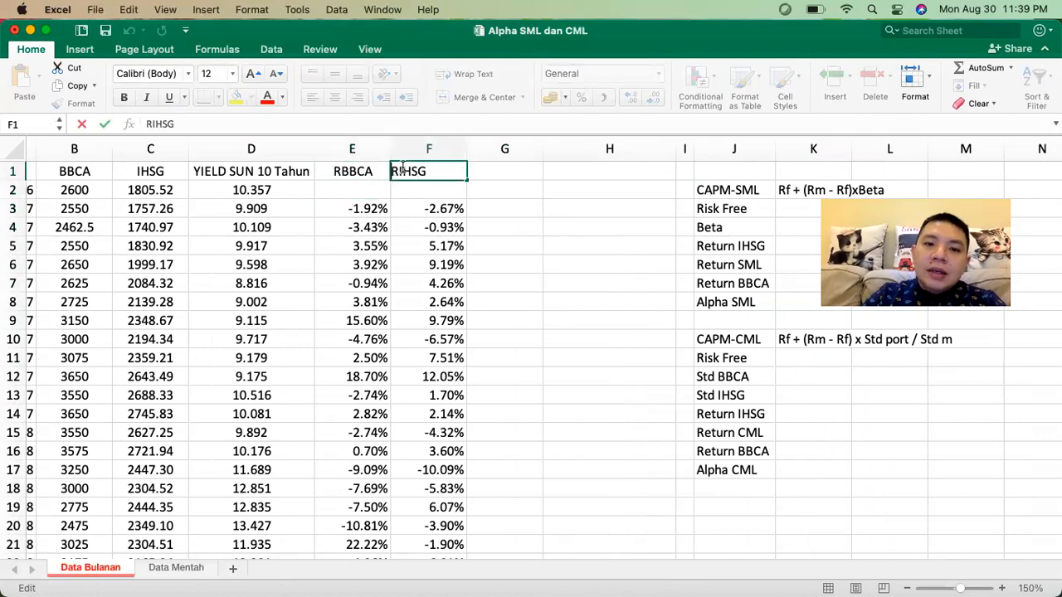
{"action": "key", "text": "Return"}
Add the column headings 1+RBBCA in G1 and 1+RIHSG in H1
{"action": "left_click", "coordinate": [506, 173]}
{"action": "type", "text": "1"}
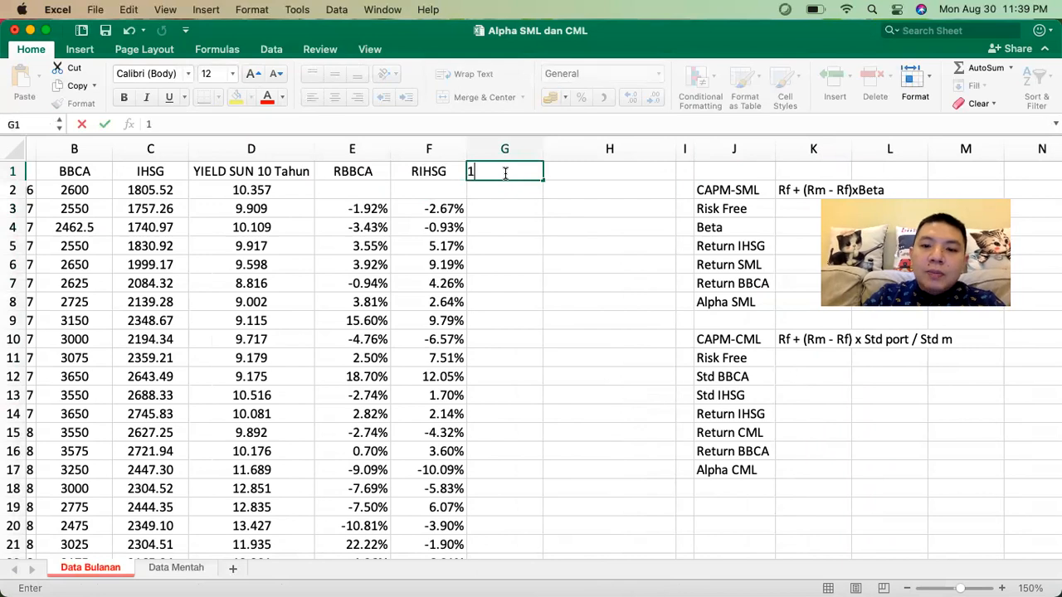
{"action": "type", "text": "+RBBCA"}
{"action": "key", "text": "Tab"}
{"action": "type", "text": "1+R"}
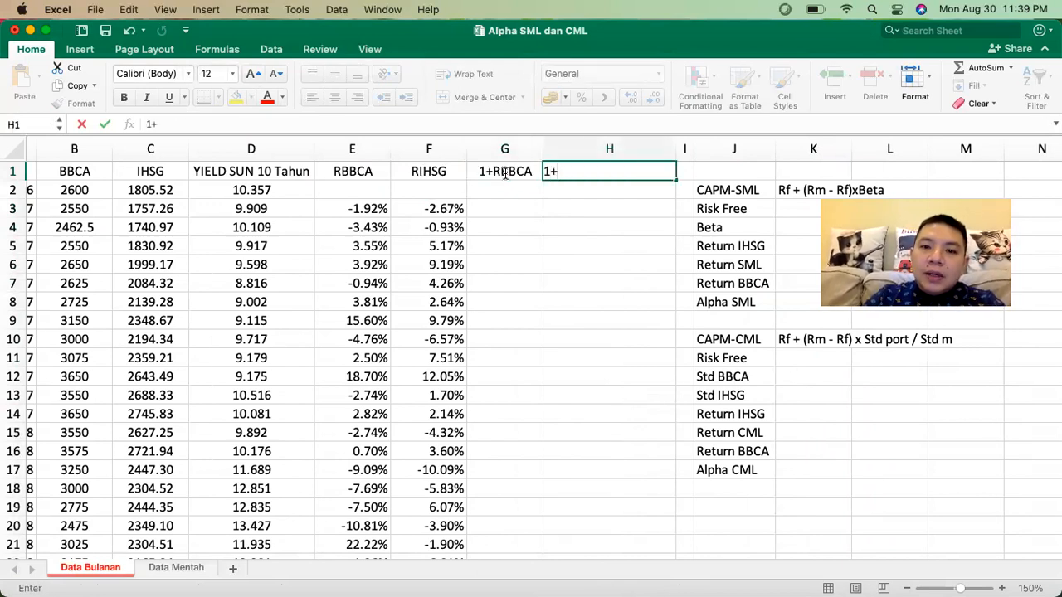
{"action": "type", "text": "IHSG"}
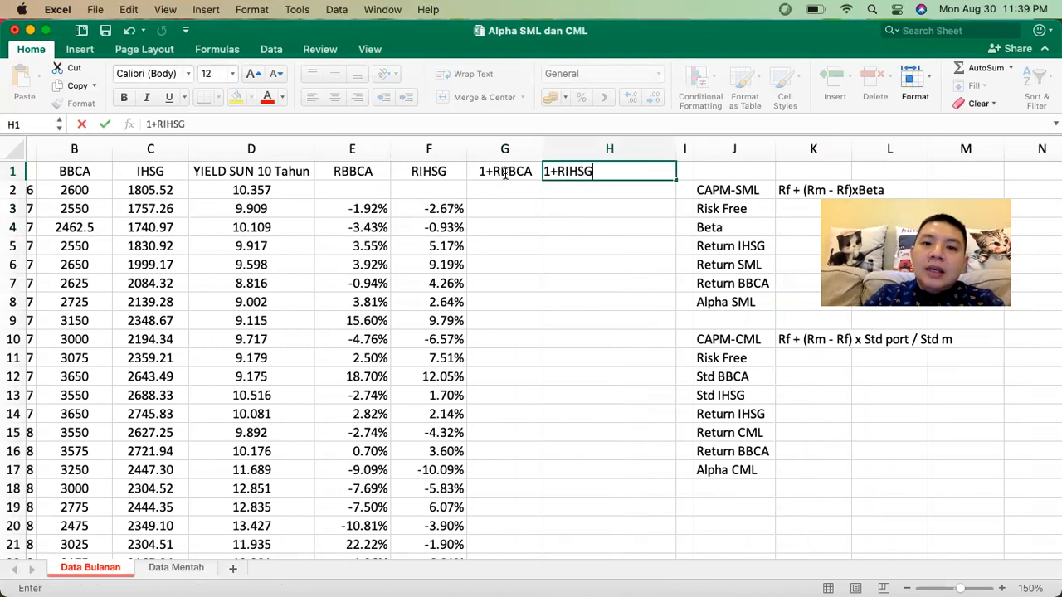
{"action": "key", "text": "Return"}
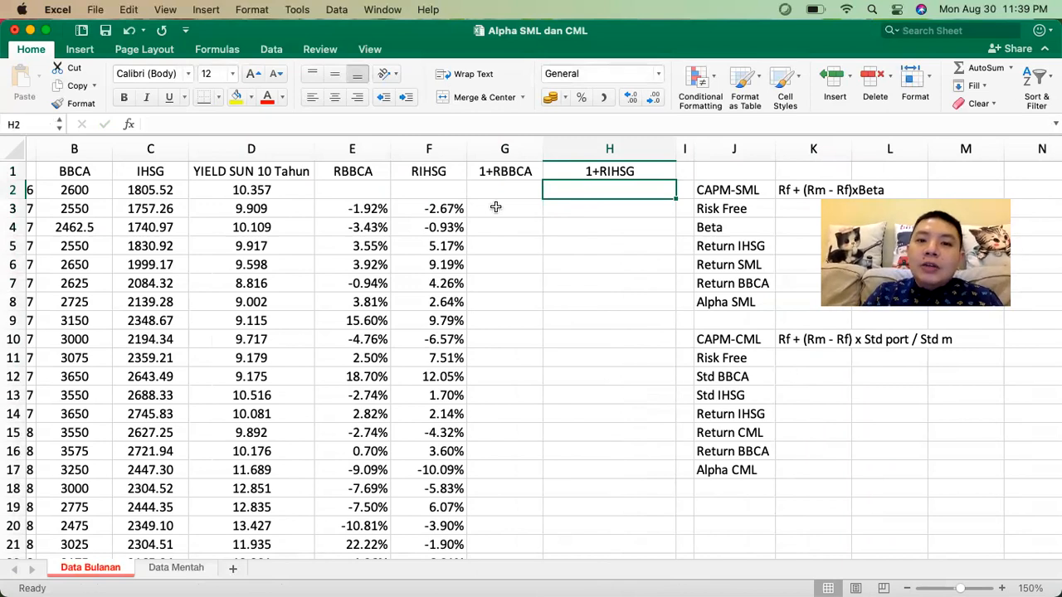
Calculate the first 1+RBBCA value in G3 with the formula =E3+1 and select that cell
{"action": "left_click", "coordinate": [490, 206]}
{"action": "type", "text": "="}
{"action": "key", "text": "Left"}
{"action": "key", "text": "Left"}
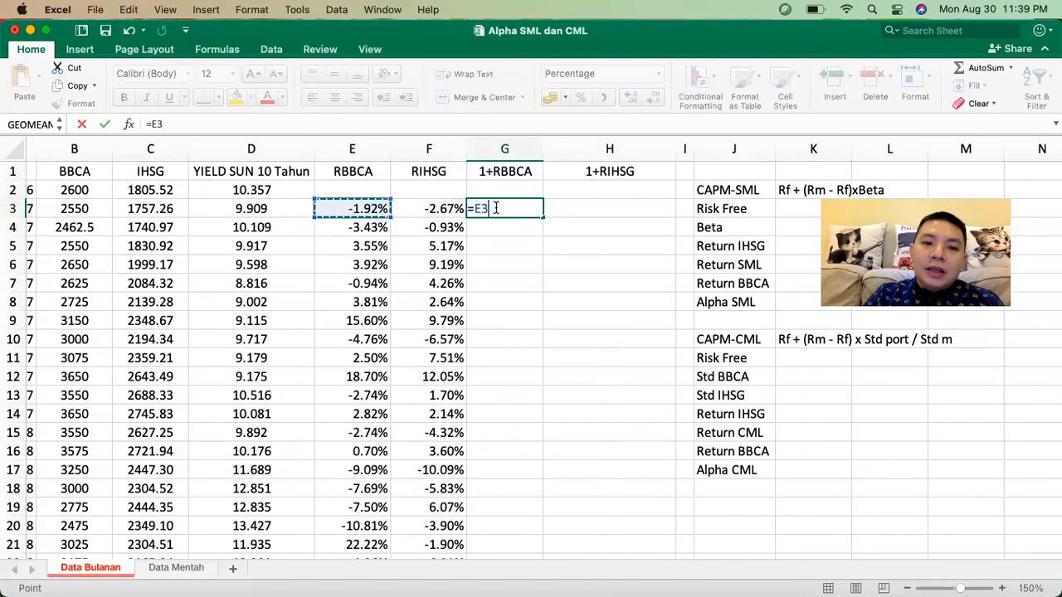
{"action": "type", "text": "+1"}
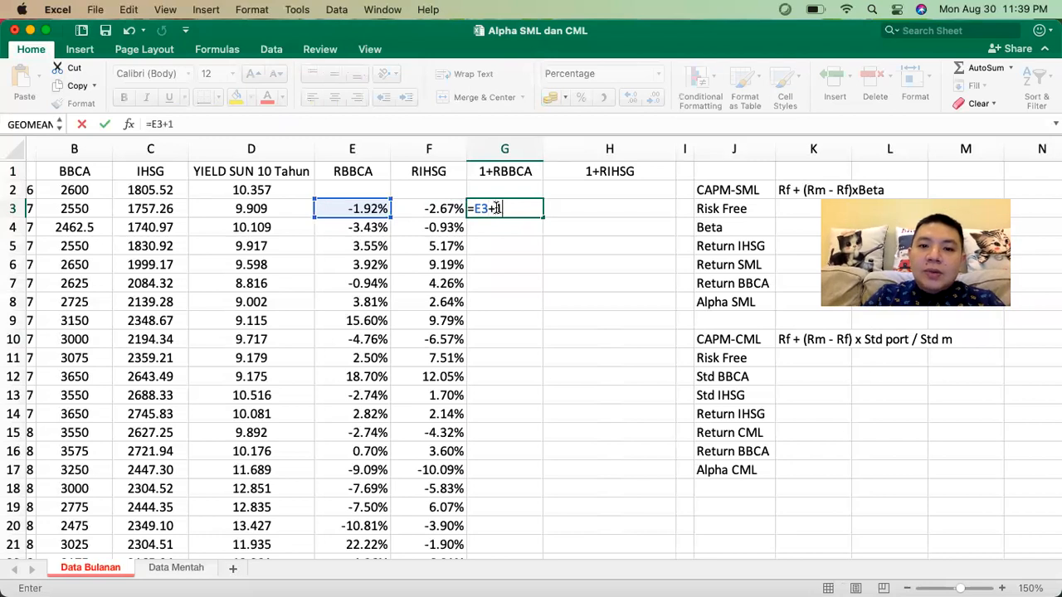
{"action": "key", "text": "Return"}
{"action": "left_click", "coordinate": [528, 206]}
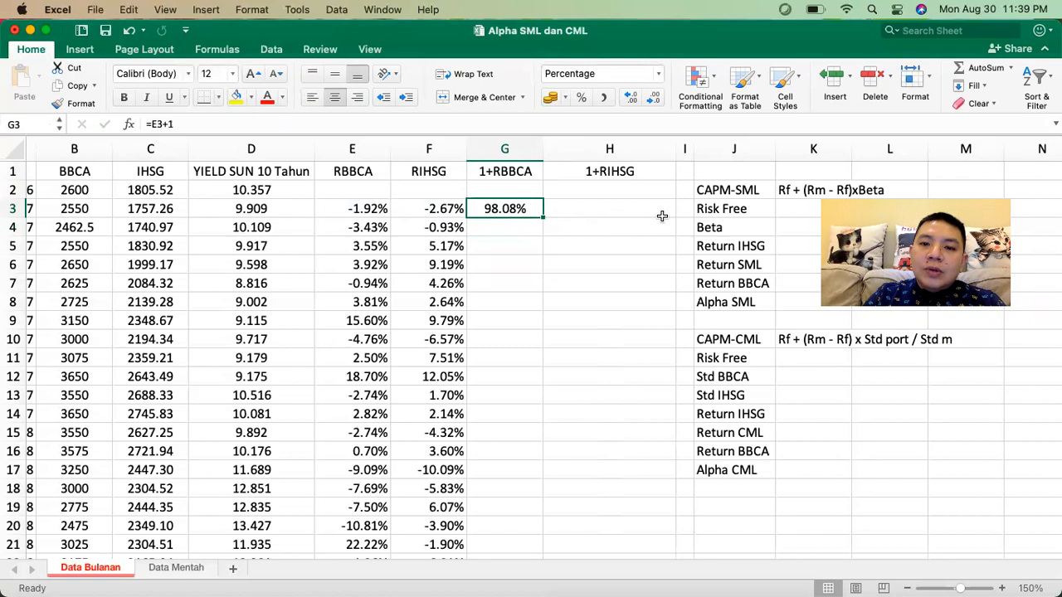
Copy the G3 formula to H3 and fill both 1+RBBCA and 1+RIHSG columns down to the last data row
{"action": "left_click_drag", "start_coordinate": [546, 219], "coordinate": [670, 215]}
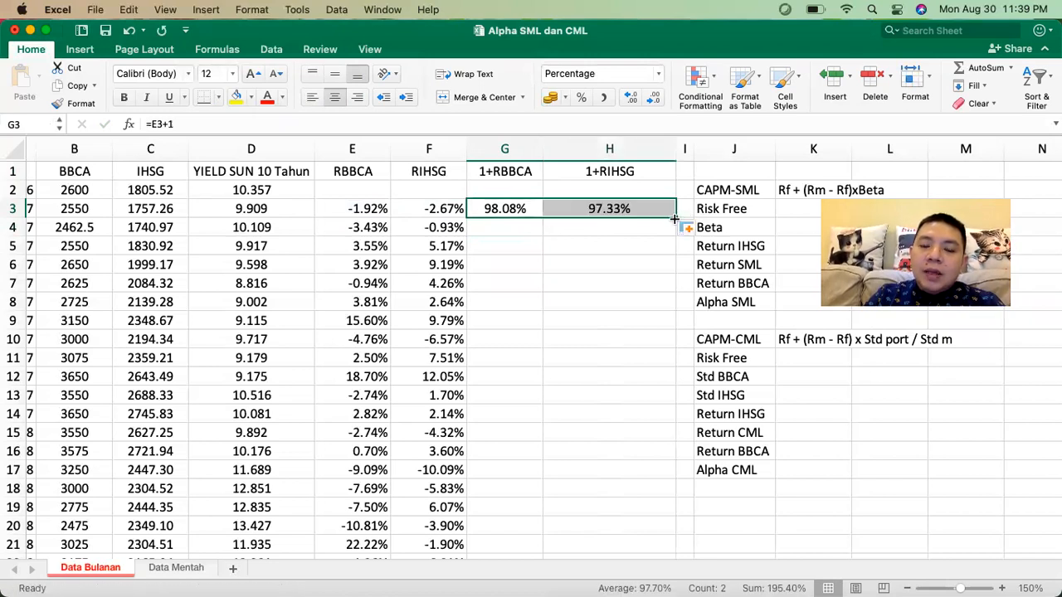
{"action": "double_click", "coordinate": [675, 217]}
{"action": "scroll", "coordinate": [612, 237], "scroll_direction": "right", "scroll_amount": 1}
{"action": "scroll", "coordinate": [612, 237], "scroll_direction": "right", "scroll_amount": 2}
{"action": "scroll", "coordinate": [612, 237], "scroll_direction": "up", "scroll_amount": 1}
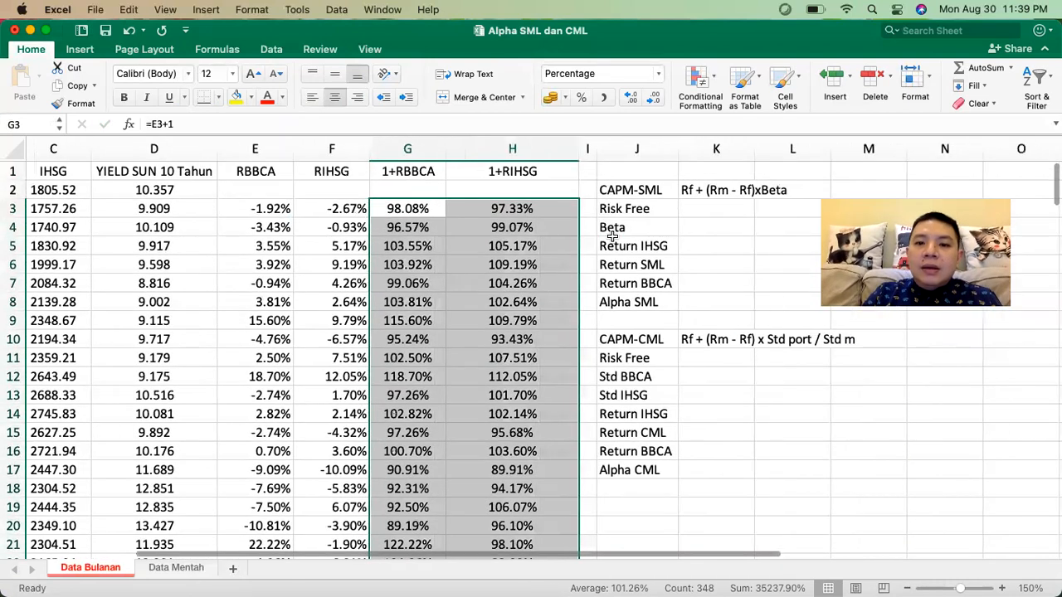
Examine the first YIELD SUN 10 Tahun values in column D and their dates in column A
{"action": "left_click", "coordinate": [711, 207]}
{"action": "scroll", "coordinate": [710, 207], "scroll_direction": "left", "scroll_amount": 2}
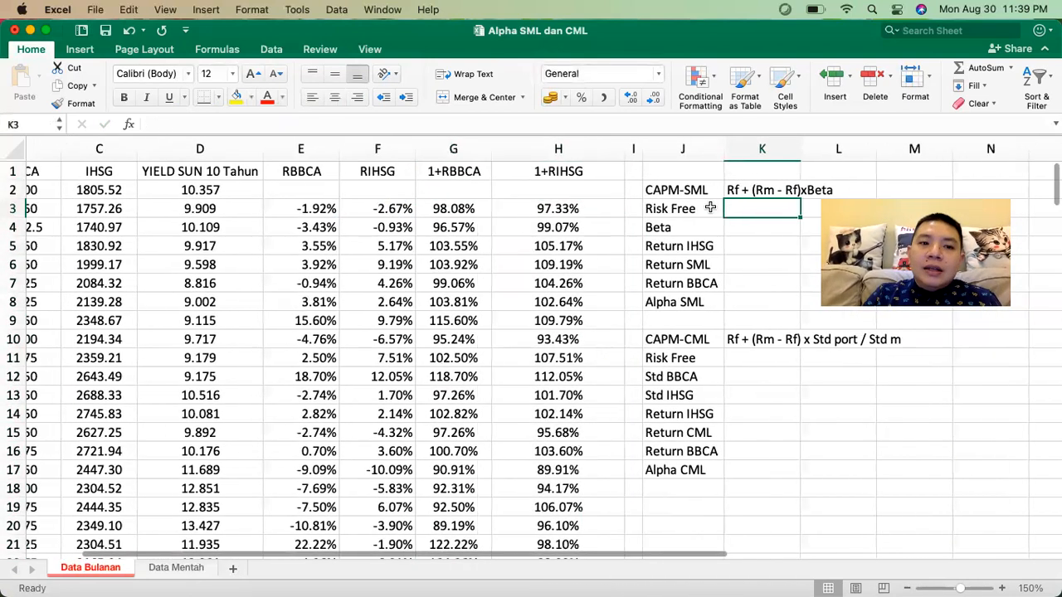
{"action": "left_click", "coordinate": [233, 190]}
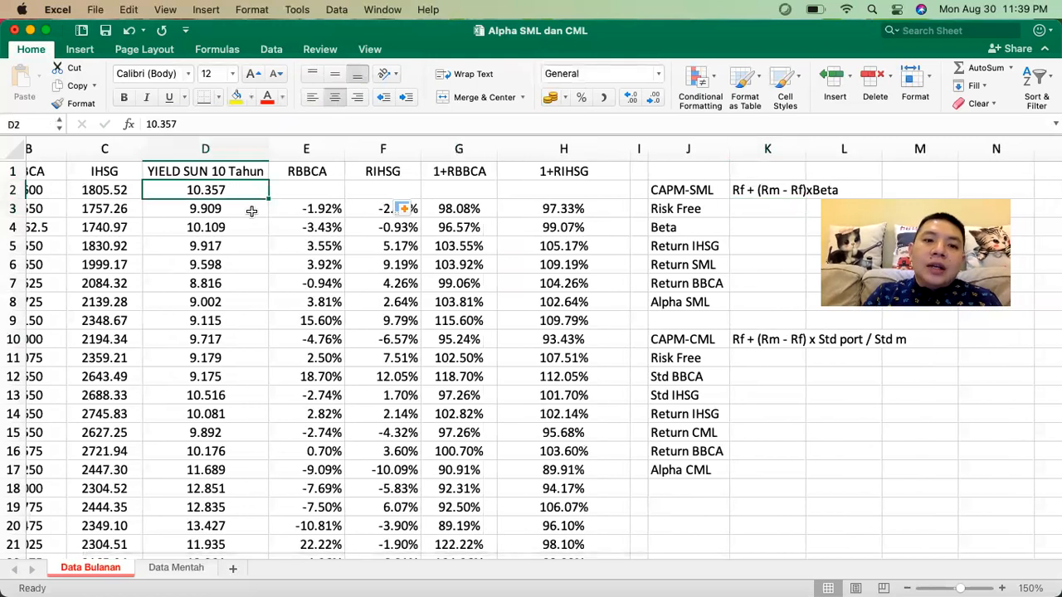
{"action": "left_click", "coordinate": [242, 213]}
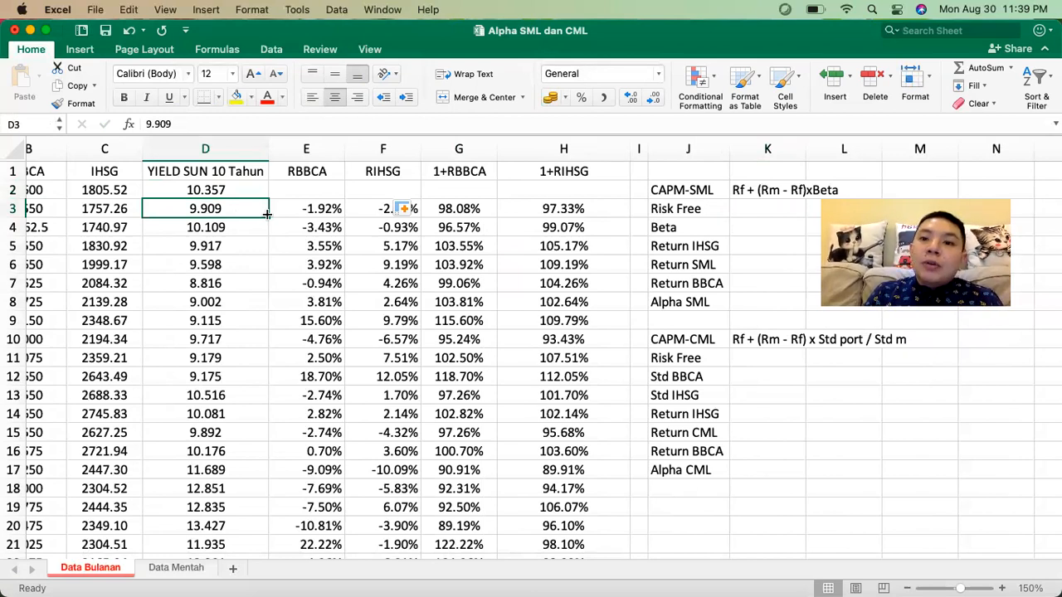
{"action": "scroll", "coordinate": [166, 220], "scroll_direction": "left", "scroll_amount": 3}
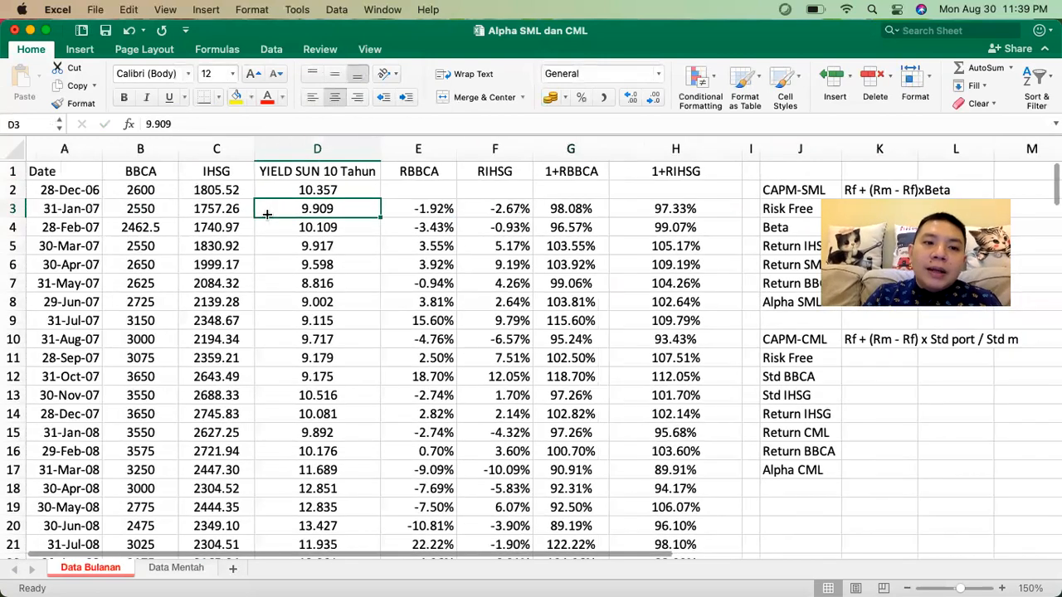
{"action": "left_click", "coordinate": [66, 208]}
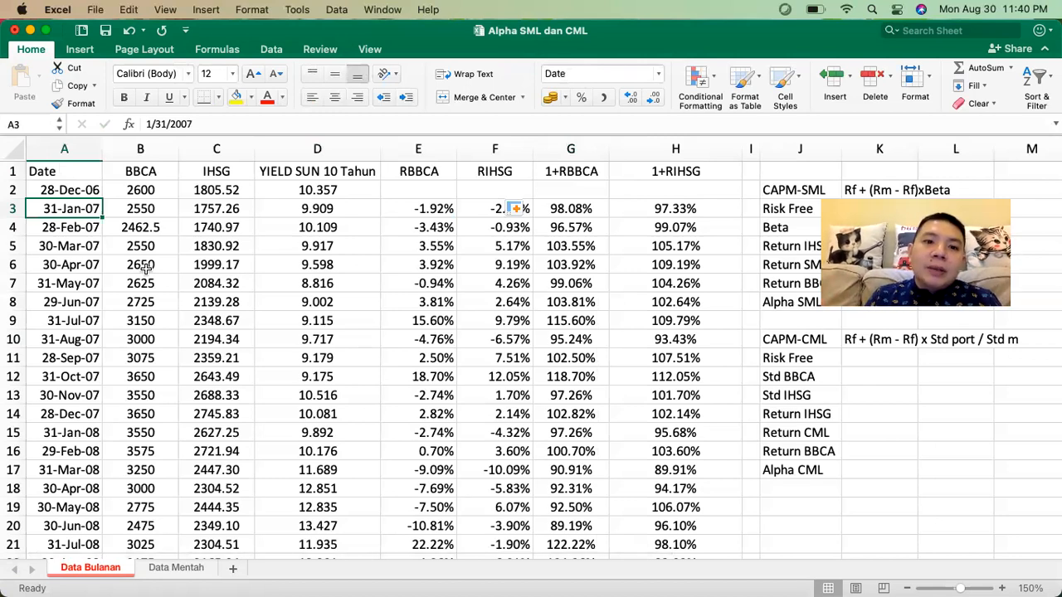
{"action": "left_click", "coordinate": [366, 211]}
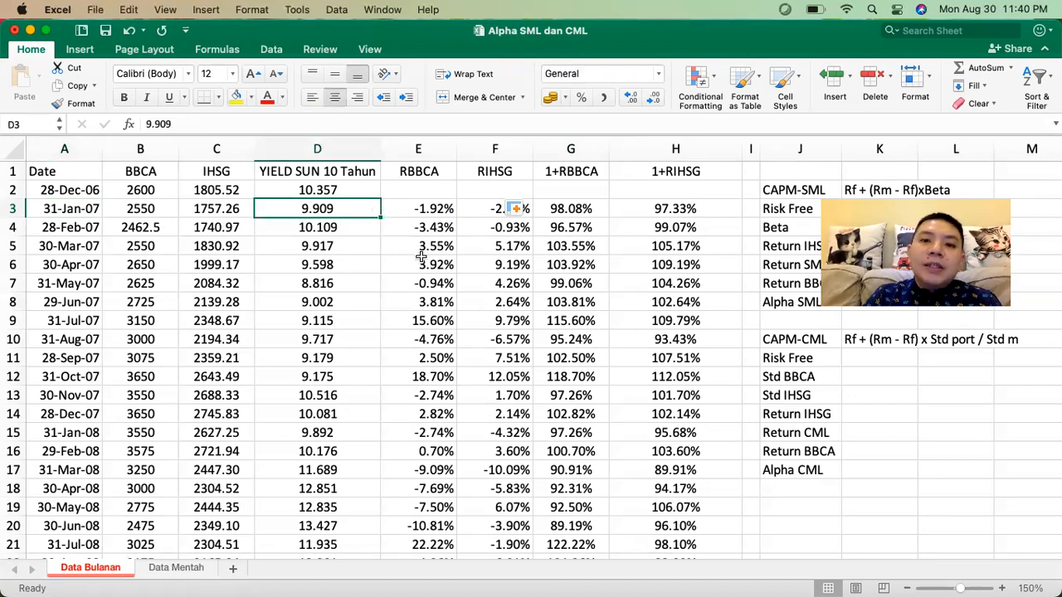
{"action": "scroll", "coordinate": [421, 258], "scroll_direction": "right", "scroll_amount": 5}
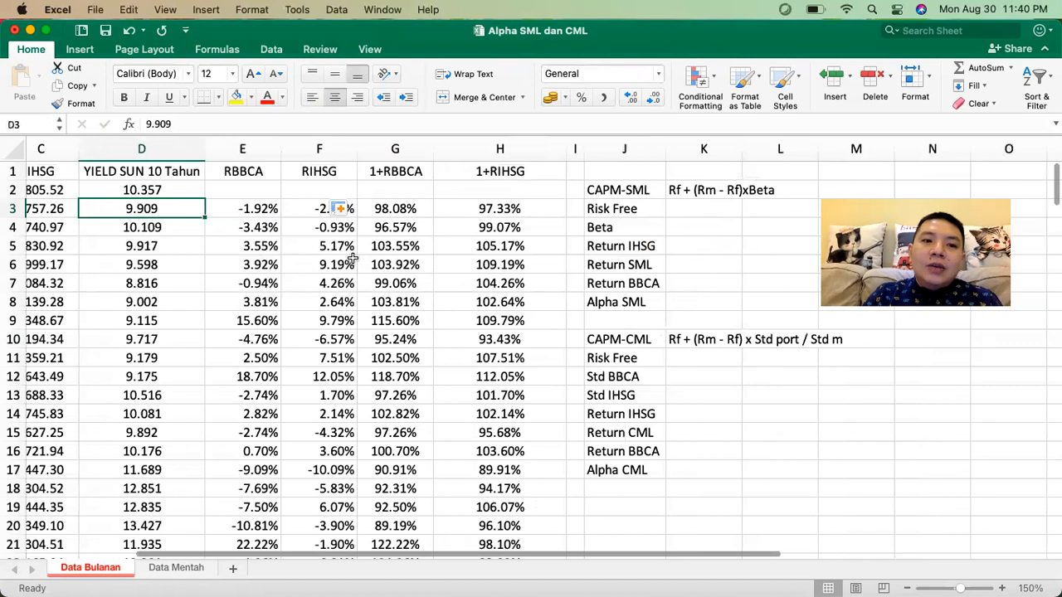
{"action": "scroll", "coordinate": [352, 259], "scroll_direction": "left", "scroll_amount": 1}
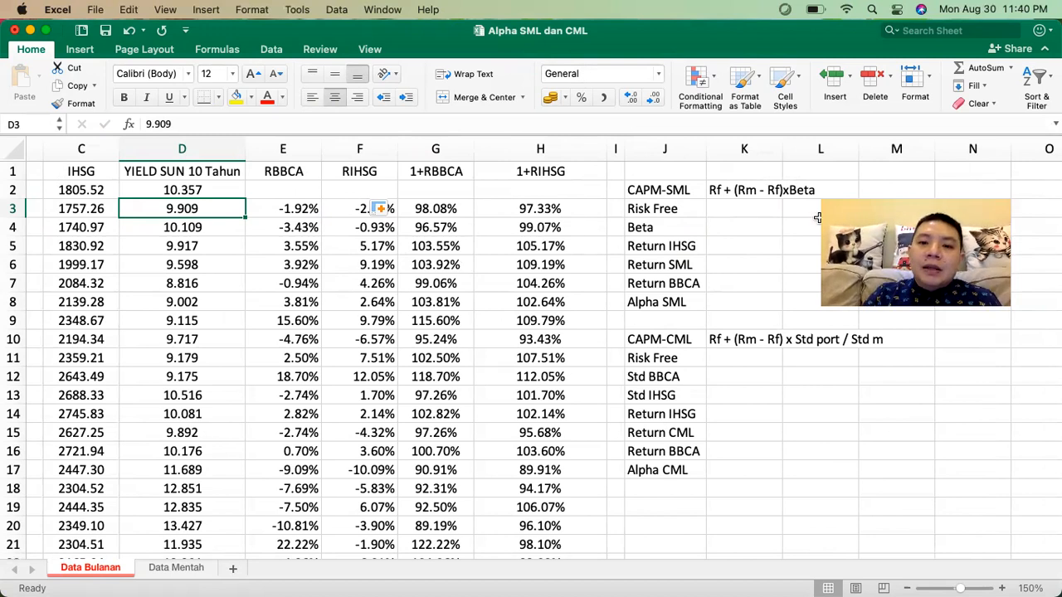
Calculate the CAPM-SML Risk Free value in K3 as the average of the yields in D2:D176
{"action": "left_click", "coordinate": [767, 210]}
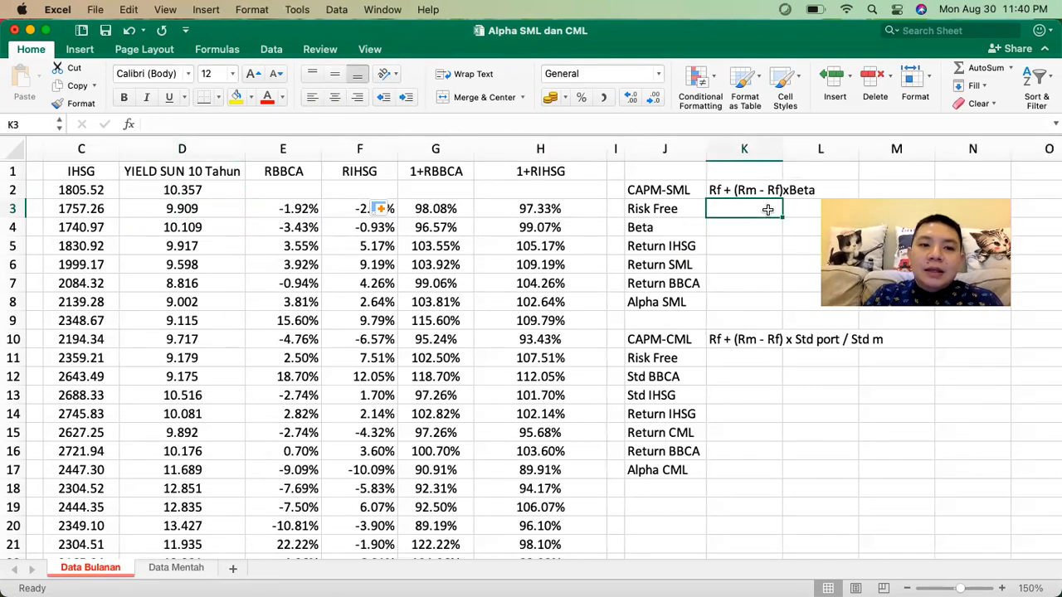
{"action": "type", "text": "=avg"}
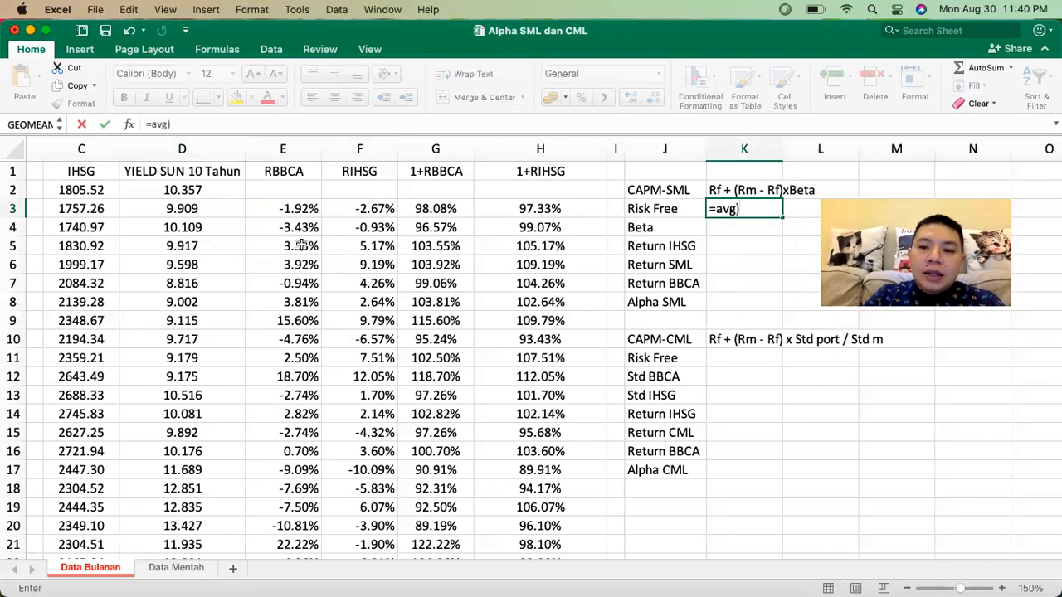
{"action": "type", "text": "("}
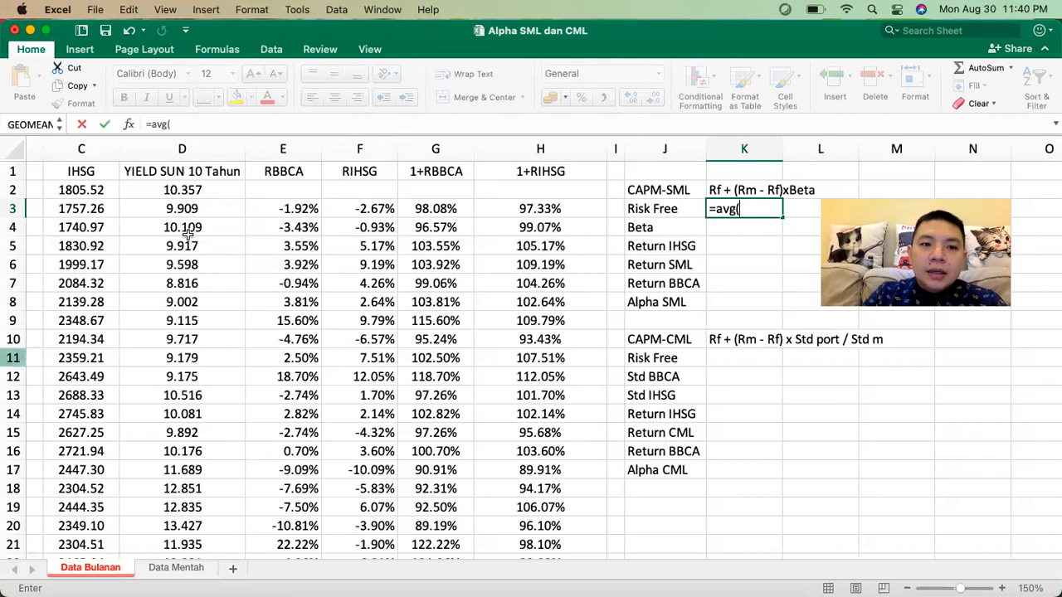
{"action": "left_click_drag", "start_coordinate": [187, 190], "coordinate": [188, 489]}
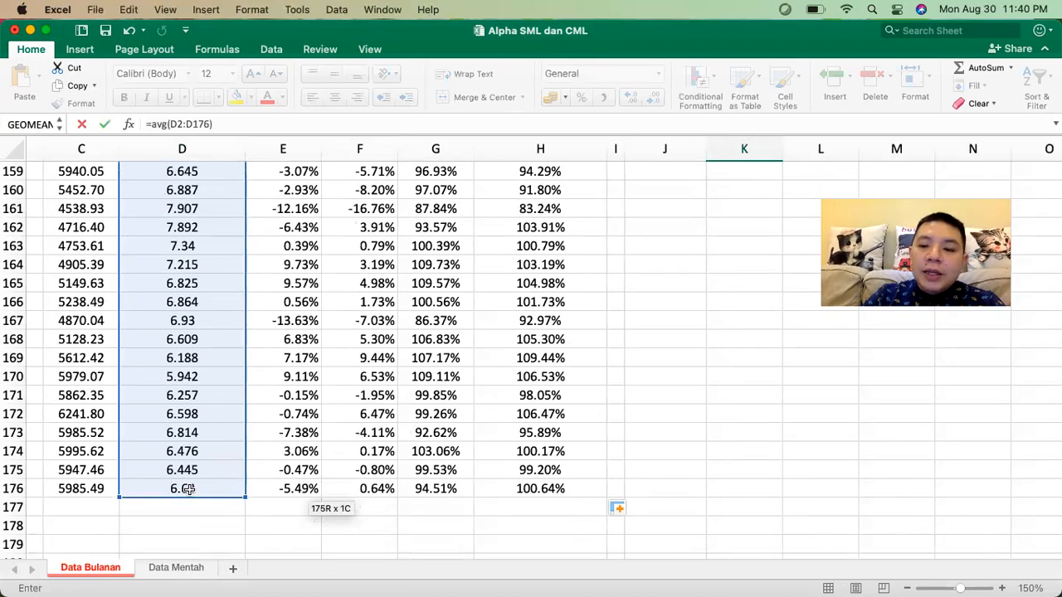
{"action": "key", "text": "Return"}
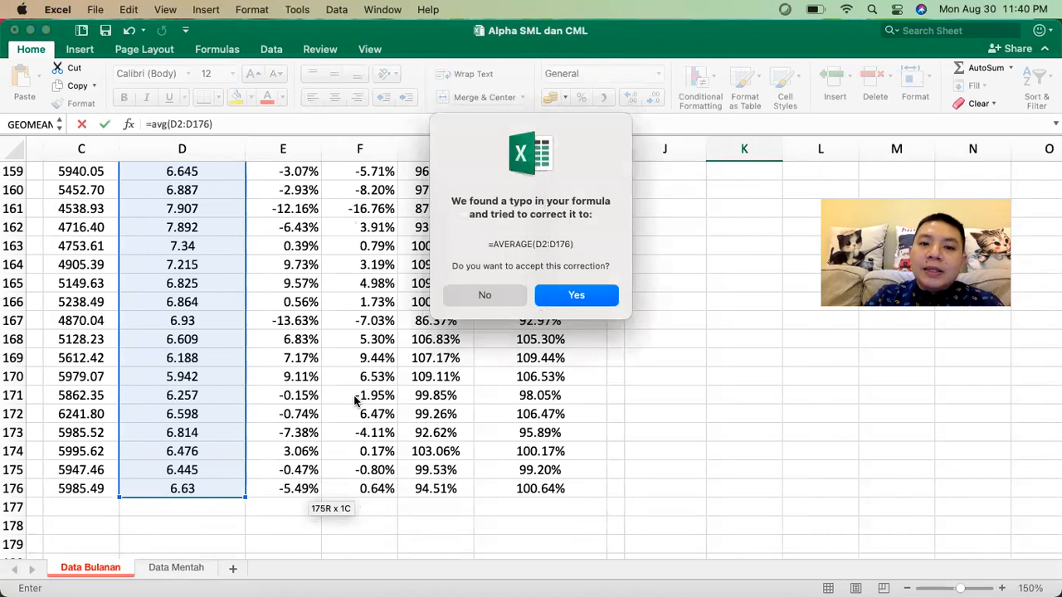
{"action": "key", "text": "Return"}
{"action": "scroll", "coordinate": [603, 247], "scroll_direction": "up", "scroll_amount": 3}
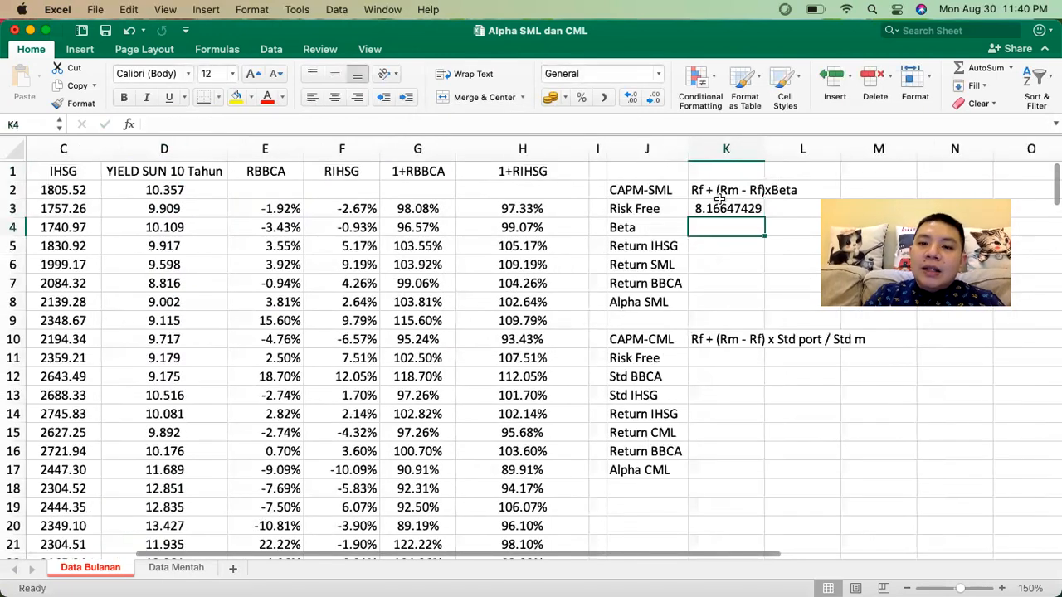
Reduce the Risk Free value in K3 to three decimal places
{"action": "left_click", "coordinate": [720, 204]}
{"action": "left_click", "coordinate": [655, 99]}
{"action": "left_click", "coordinate": [654, 99]}
{"action": "left_click", "coordinate": [654, 98]}
{"action": "left_click", "coordinate": [655, 100]}
{"action": "left_click", "coordinate": [656, 100]}
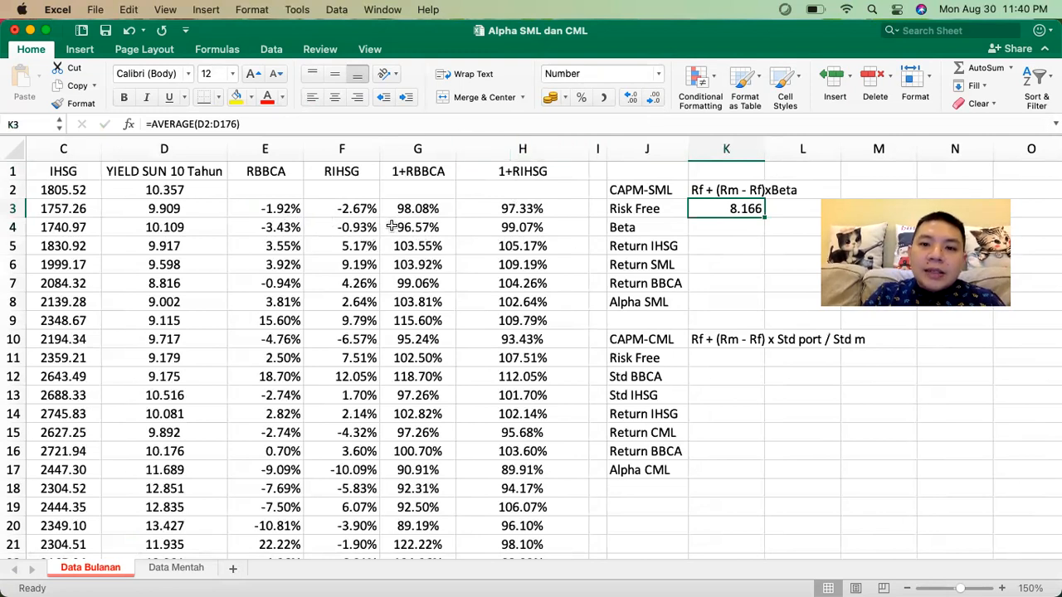
Divide the Risk Free average in K3 by 100 and format it as a percentage with two decimals
{"action": "double_click", "coordinate": [727, 208]}
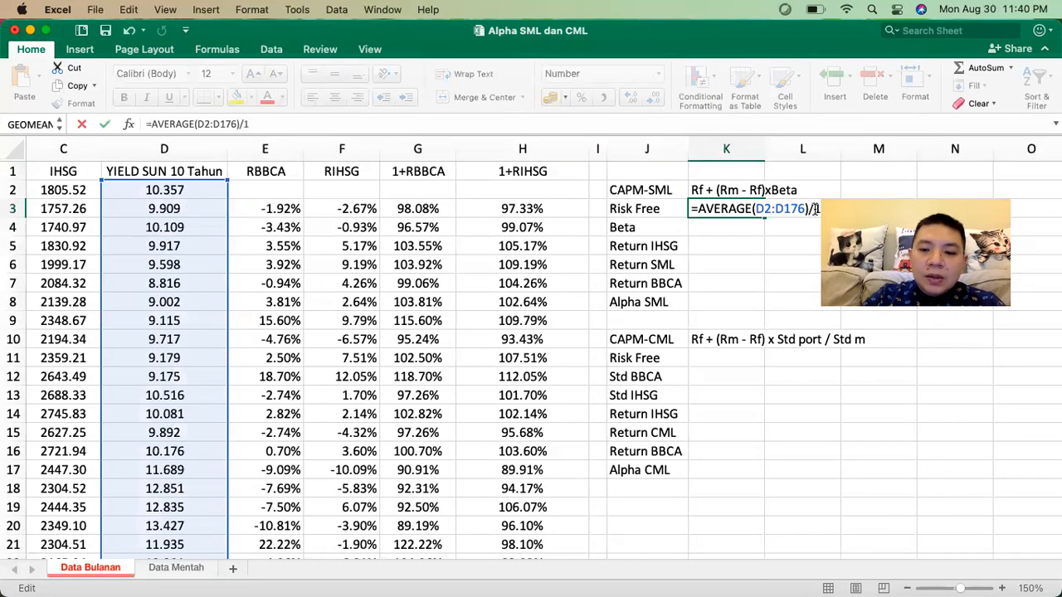
{"action": "type", "text": "/100"}
{"action": "key", "text": "Return"}
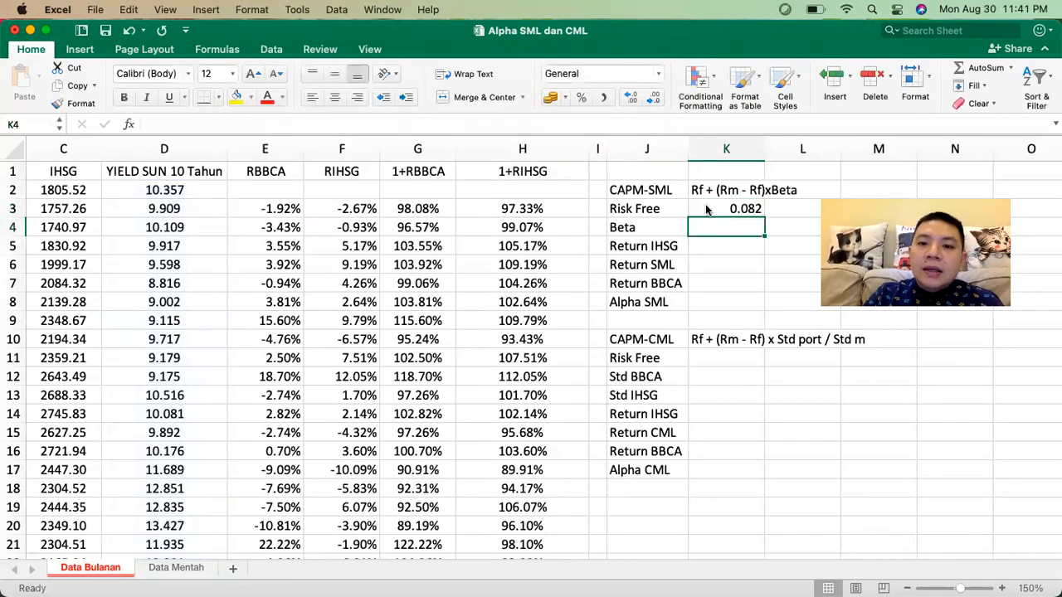
{"action": "left_click", "coordinate": [693, 204]}
{"action": "left_click", "coordinate": [580, 97]}
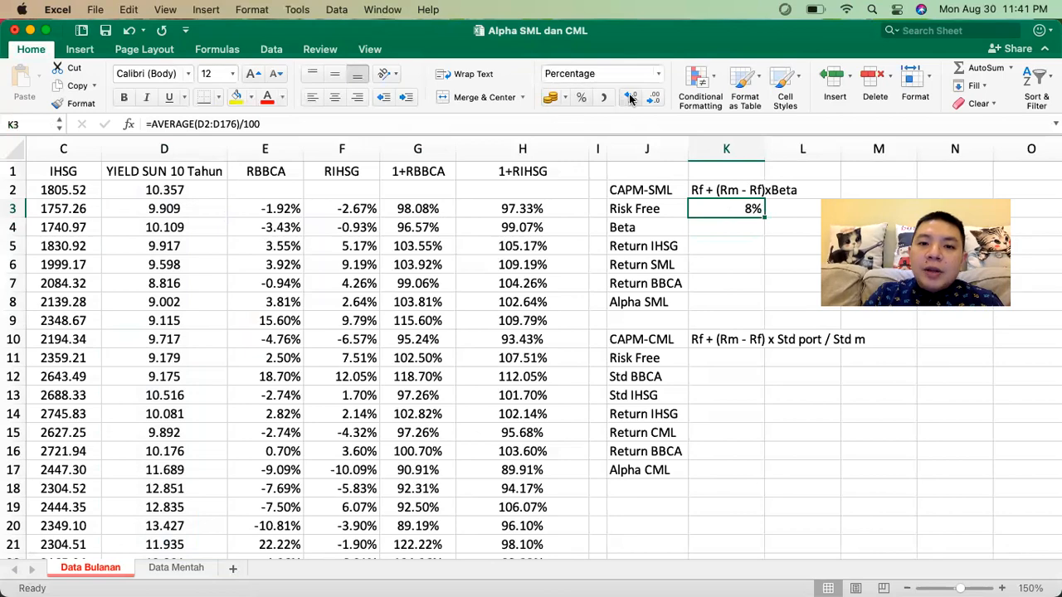
Check the first and last dates of the data in A2 and A176 against the Risk Free average in K3
{"action": "scroll", "coordinate": [349, 265], "scroll_direction": "left", "scroll_amount": 3}
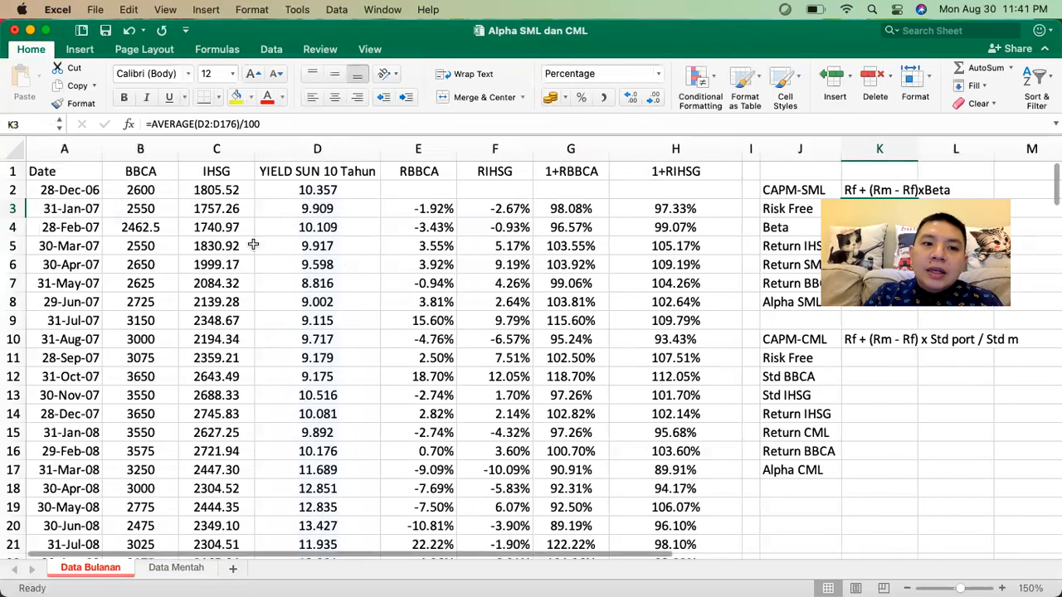
{"action": "left_click", "coordinate": [71, 190]}
{"action": "scroll", "coordinate": [165, 322], "scroll_direction": "down", "scroll_amount": 20}
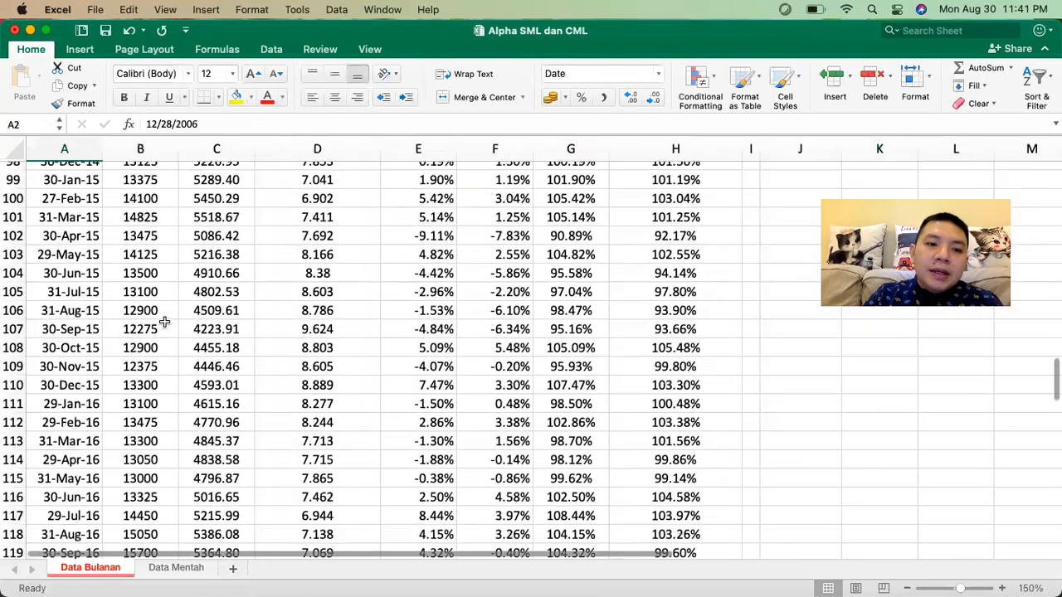
{"action": "scroll", "coordinate": [165, 322], "scroll_direction": "down", "scroll_amount": 13}
{"action": "left_click", "coordinate": [80, 342]}
{"action": "scroll", "coordinate": [239, 282], "scroll_direction": "up", "scroll_amount": 20}
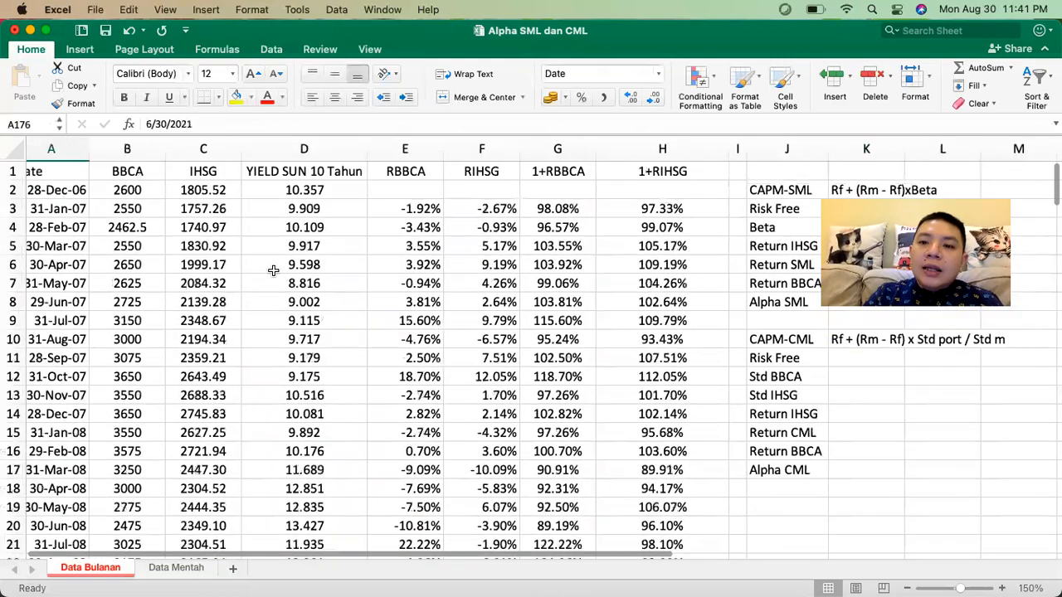
{"action": "scroll", "coordinate": [282, 282], "scroll_direction": "right", "scroll_amount": 5}
{"action": "left_click", "coordinate": [682, 208]}
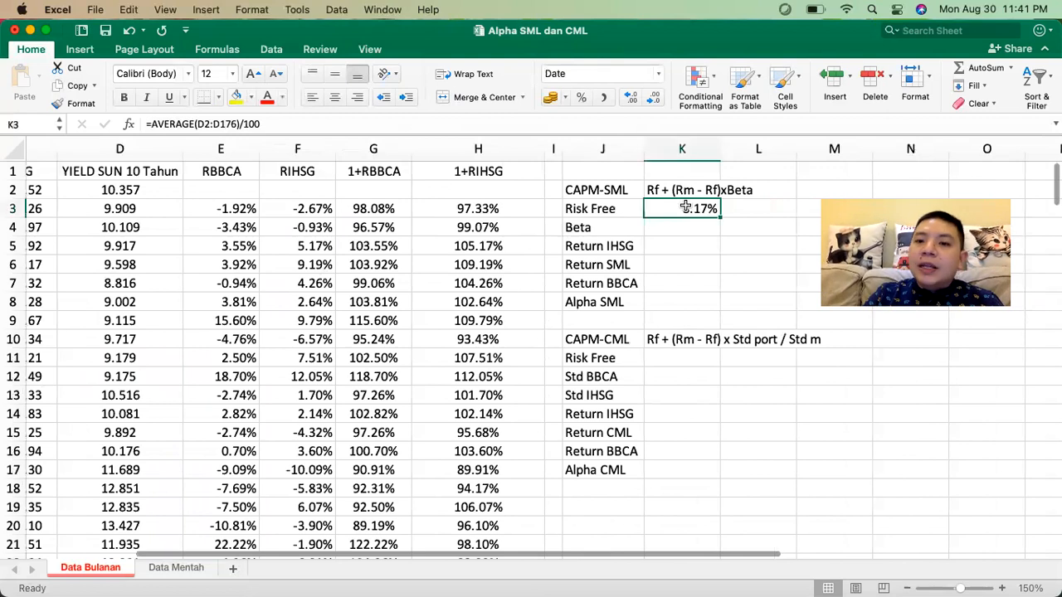
{"action": "scroll", "coordinate": [512, 257], "scroll_direction": "left", "scroll_amount": 1}
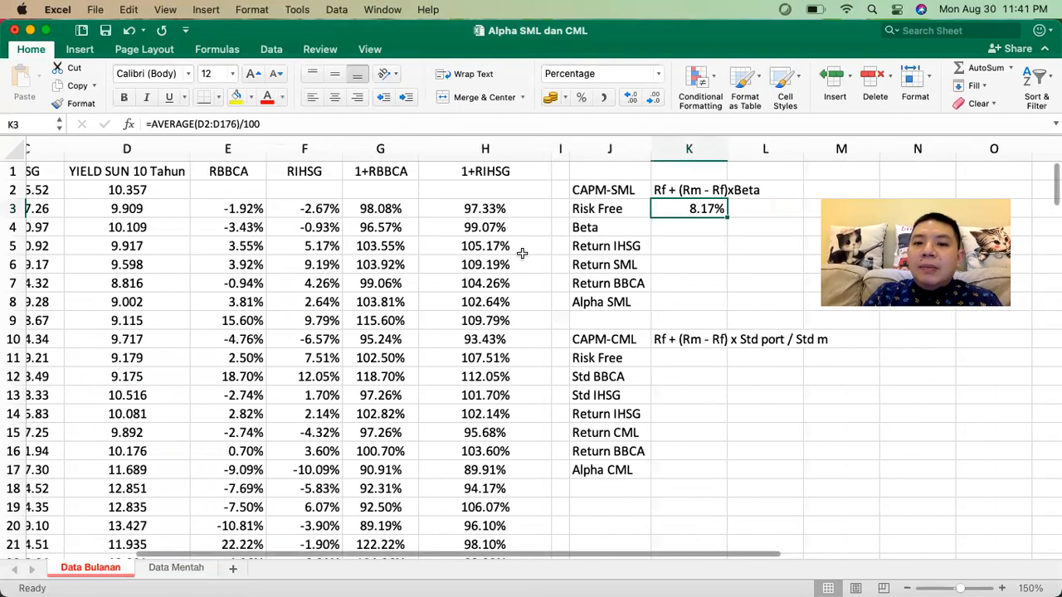
Calculate Beta in K4 with the formula =SLOPE(E3:E176,F3:F176)
{"action": "left_click", "coordinate": [670, 227]}
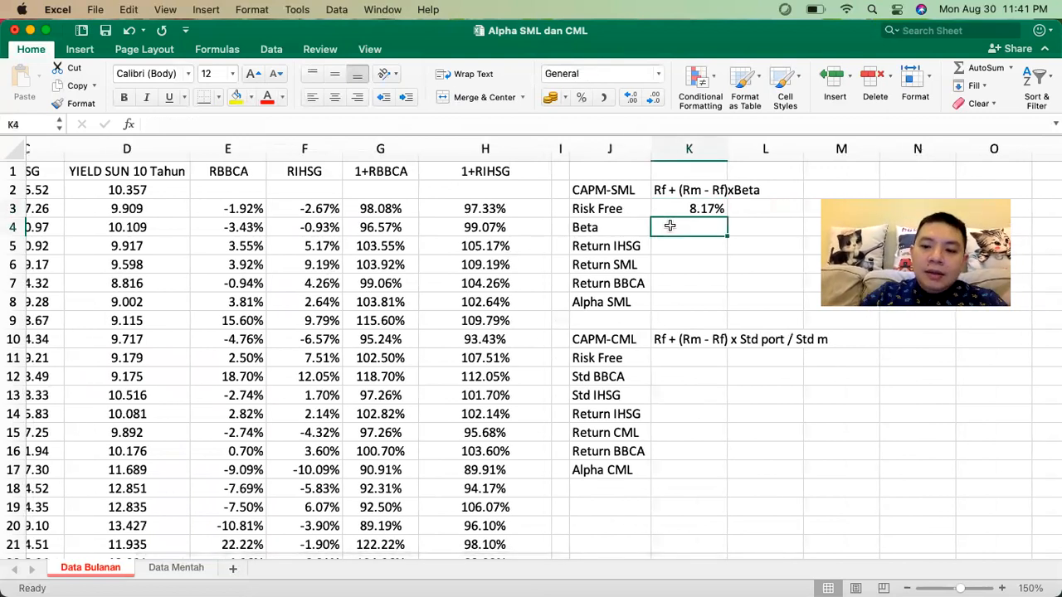
{"action": "type", "text": "=slope("}
{"action": "scroll", "coordinate": [425, 302], "scroll_direction": "left", "scroll_amount": 3}
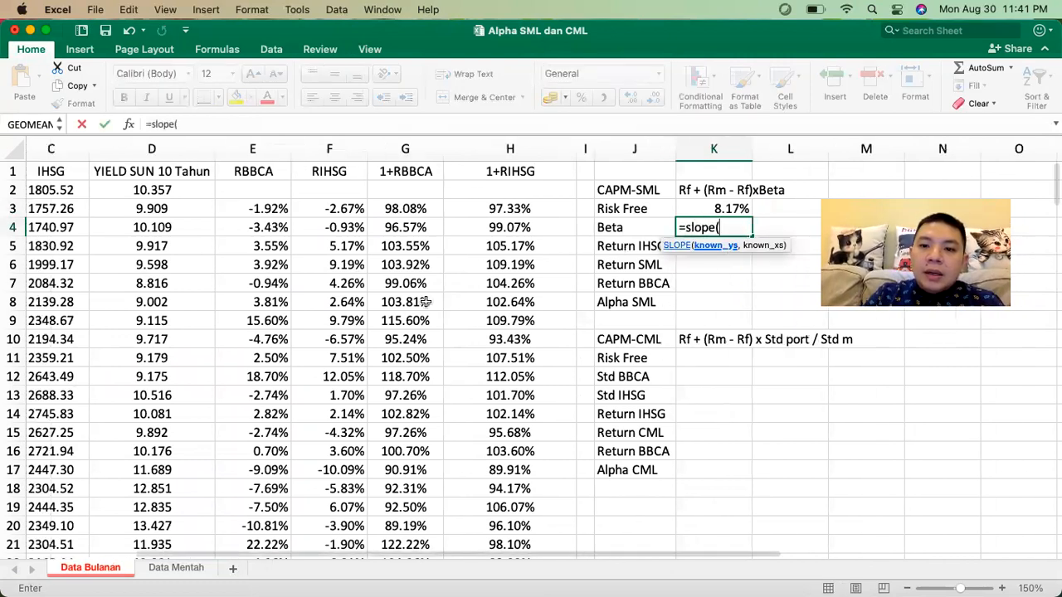
{"action": "scroll", "coordinate": [426, 302], "scroll_direction": "left", "scroll_amount": 1}
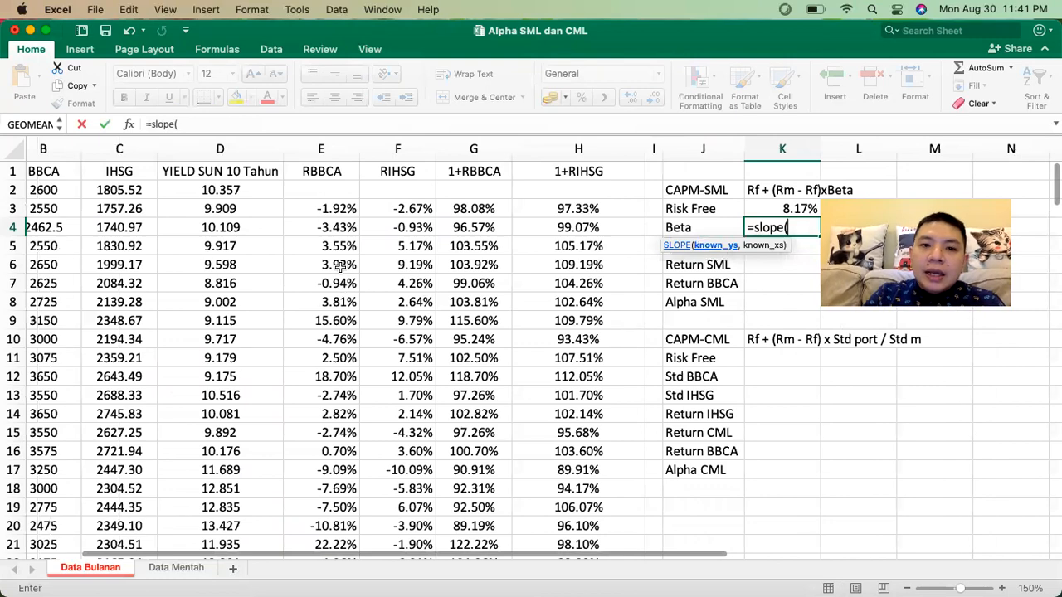
{"action": "left_click", "coordinate": [325, 208]}
{"action": "left_click_drag", "start_coordinate": [310, 384], "coordinate": [306, 524]}
{"action": "type", "text": ","}
{"action": "left_click_drag", "start_coordinate": [401, 527], "coordinate": [392, 204]}
{"action": "key", "text": "Return"}
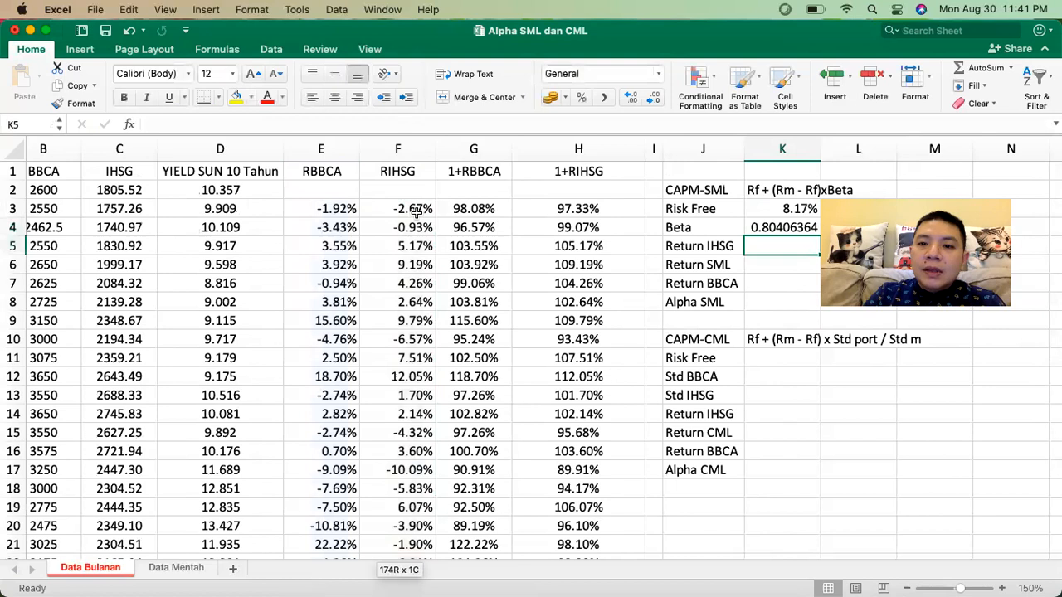
Reduce the Beta value in K4 to four decimal places
{"action": "scroll", "coordinate": [630, 229], "scroll_direction": "right", "scroll_amount": 2}
{"action": "left_click", "coordinate": [681, 228]}
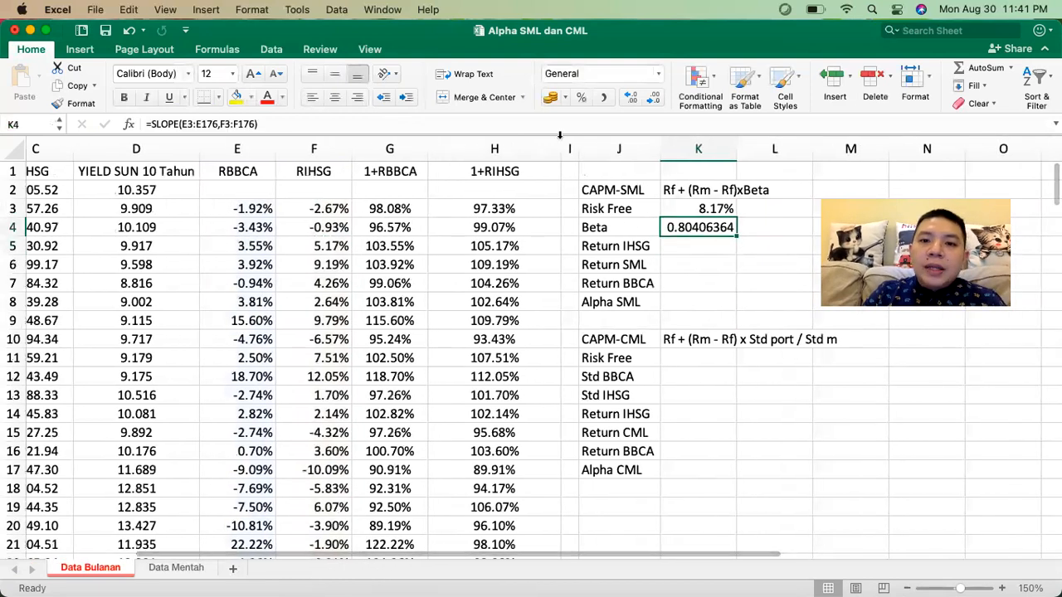
{"action": "left_click", "coordinate": [653, 99]}
{"action": "left_click", "coordinate": [653, 99]}
{"action": "left_click", "coordinate": [653, 99]}
{"action": "left_click", "coordinate": [653, 99]}
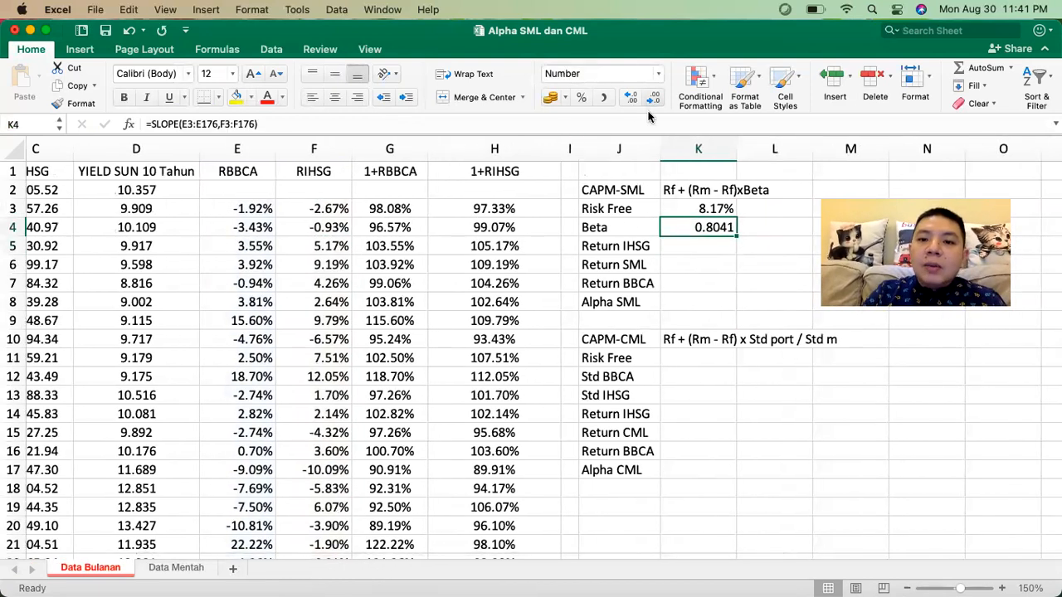
Calculate Return IHSG in K5 with the formula =GEOMEAN(H3:H176)-1
{"action": "scroll", "coordinate": [684, 261], "scroll_direction": "left", "scroll_amount": 1}
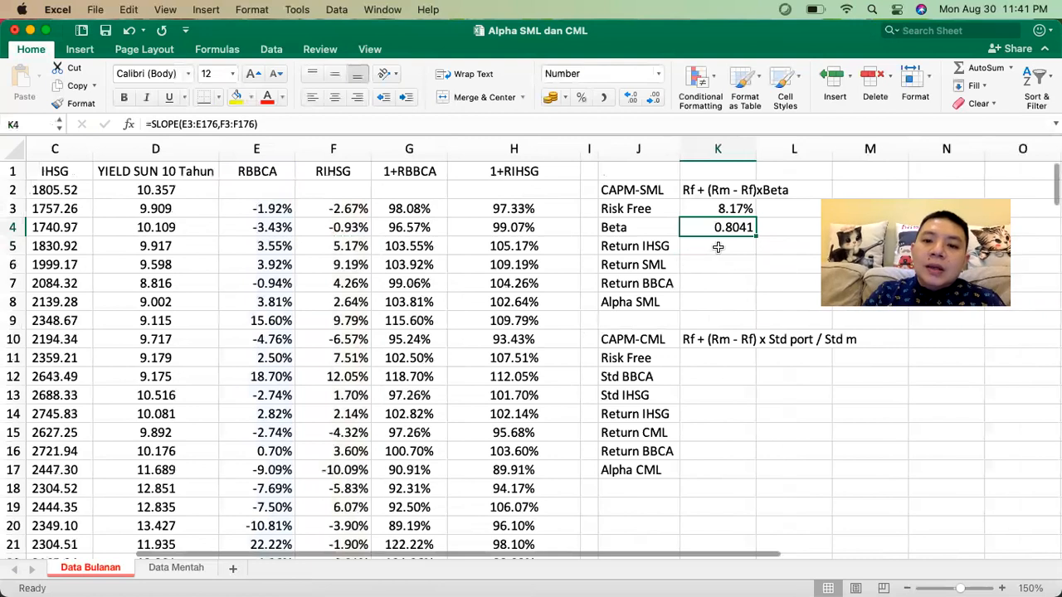
{"action": "left_click", "coordinate": [719, 247]}
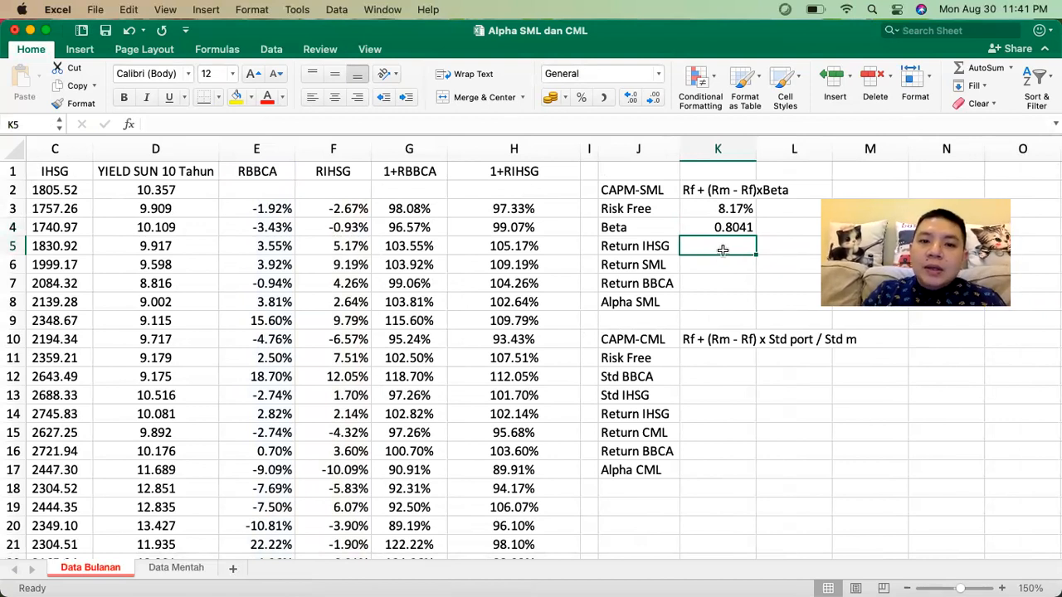
{"action": "type", "text": "=geoem"}
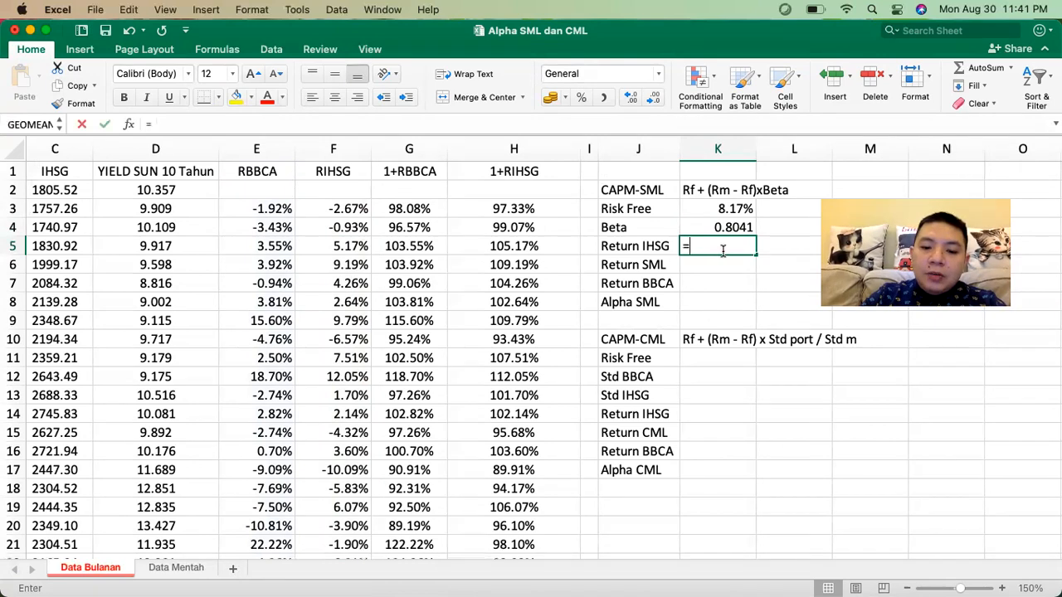
{"action": "key", "text": "BackSpace"}
{"action": "key", "text": "BackSpace"}
{"action": "type", "text": "mean("}
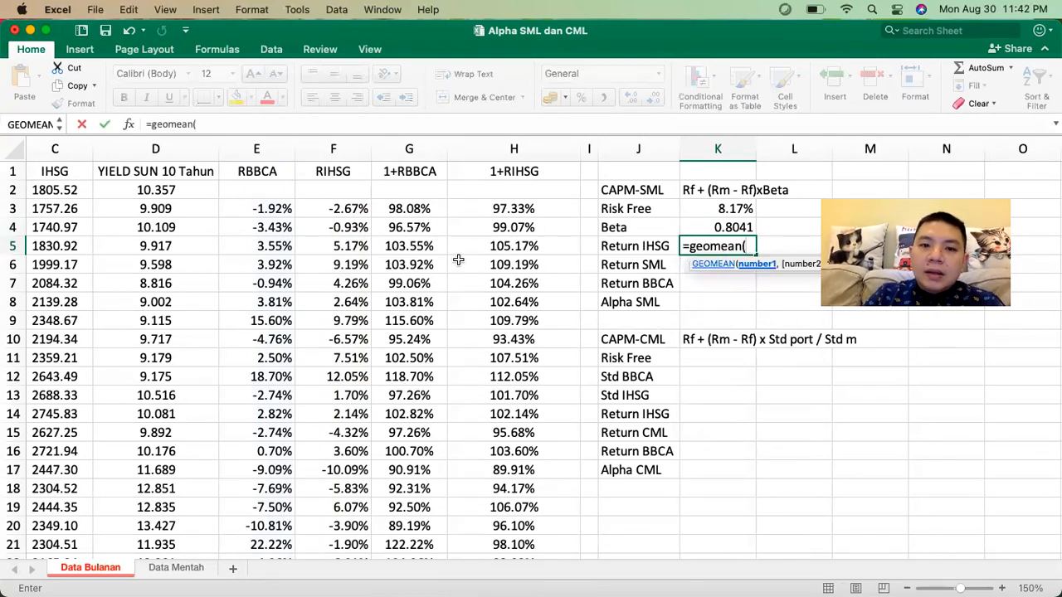
{"action": "left_click_drag", "start_coordinate": [479, 208], "coordinate": [472, 492]}
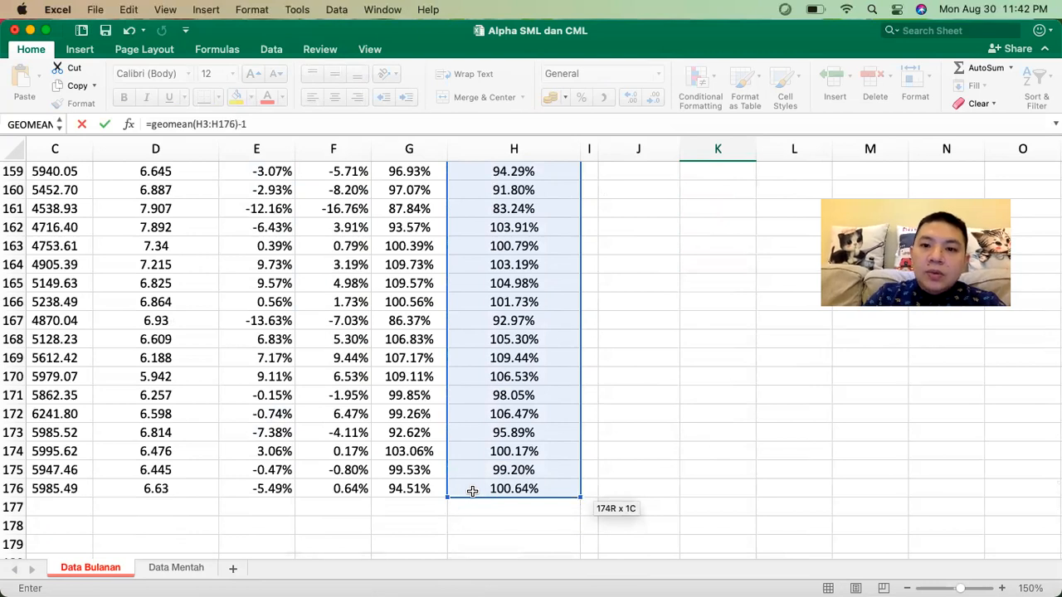
{"action": "key", "text": "Return"}
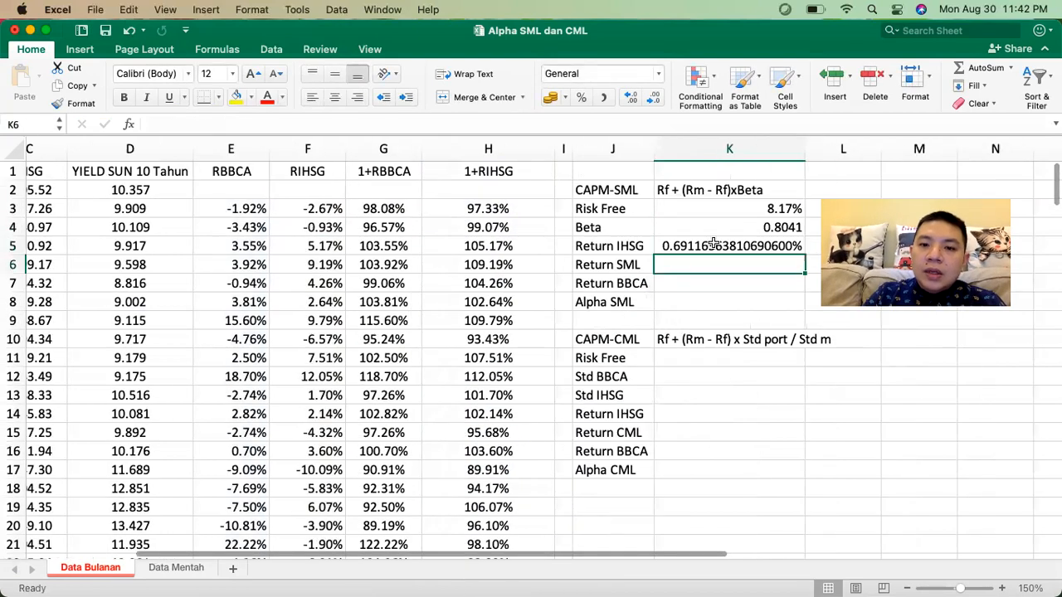
Reduce the Return IHSG percentage in K5 to three decimal places
{"action": "left_click", "coordinate": [713, 242]}
{"action": "scroll", "coordinate": [714, 246], "scroll_direction": "right", "scroll_amount": 2}
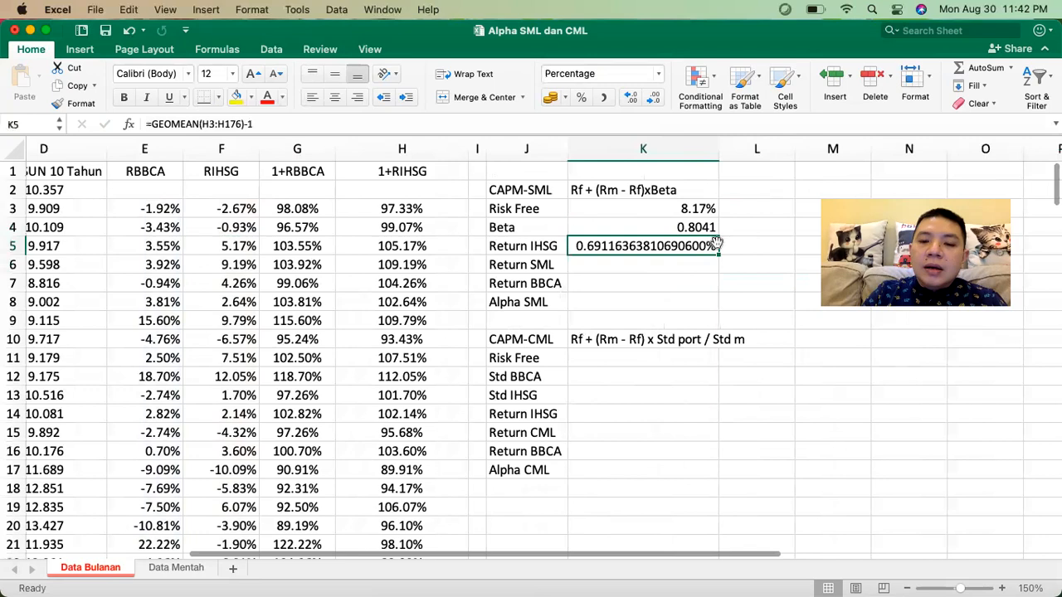
{"action": "left_click", "coordinate": [650, 97]}
{"action": "left_click", "coordinate": [650, 97]}
{"action": "left_click", "coordinate": [651, 97]}
{"action": "left_click", "coordinate": [651, 97]}
{"action": "left_click", "coordinate": [650, 97]}
{"action": "left_click", "coordinate": [651, 97]}
{"action": "left_click", "coordinate": [650, 97]}
Annualize the monthly Return IHSG in L5 with the formula =(1+K5)^12-1
{"action": "left_click", "coordinate": [741, 240]}
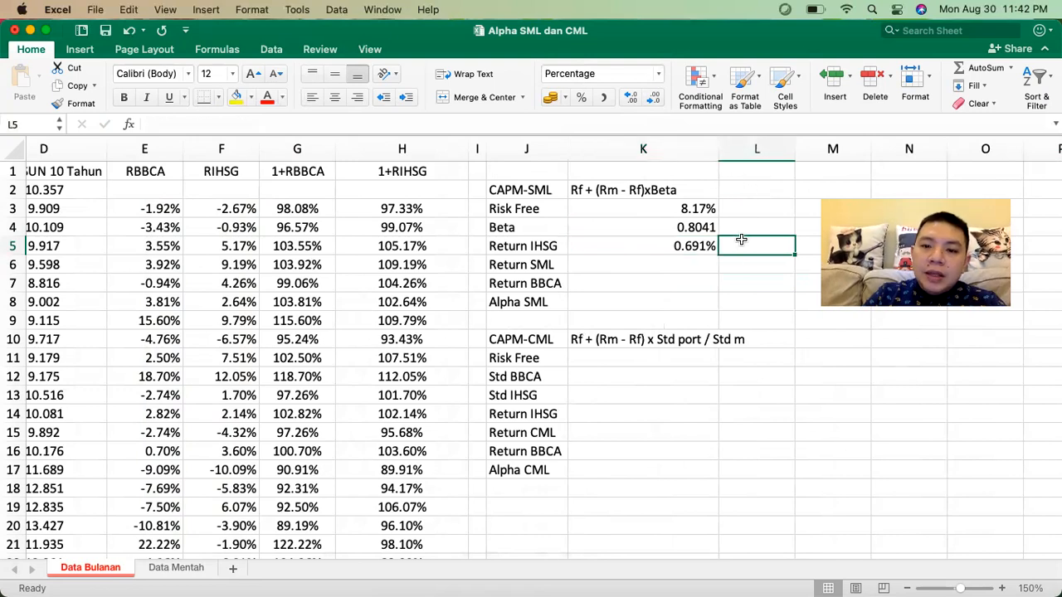
{"action": "type", "text": "="}
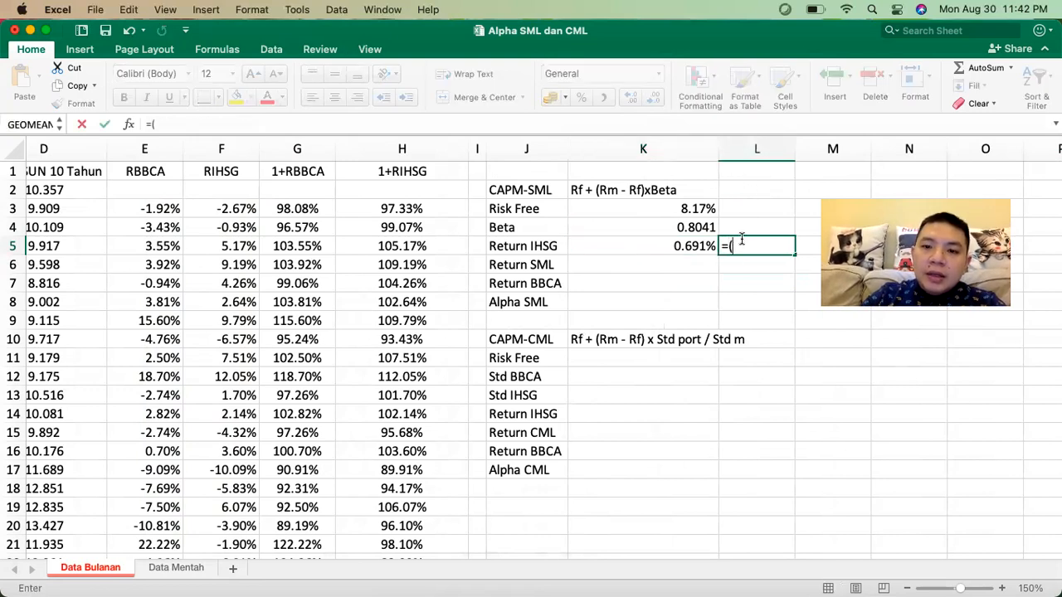
{"action": "type", "text": "(1+"}
{"action": "key", "text": "Left"}
{"action": "type", "text": ")^"}
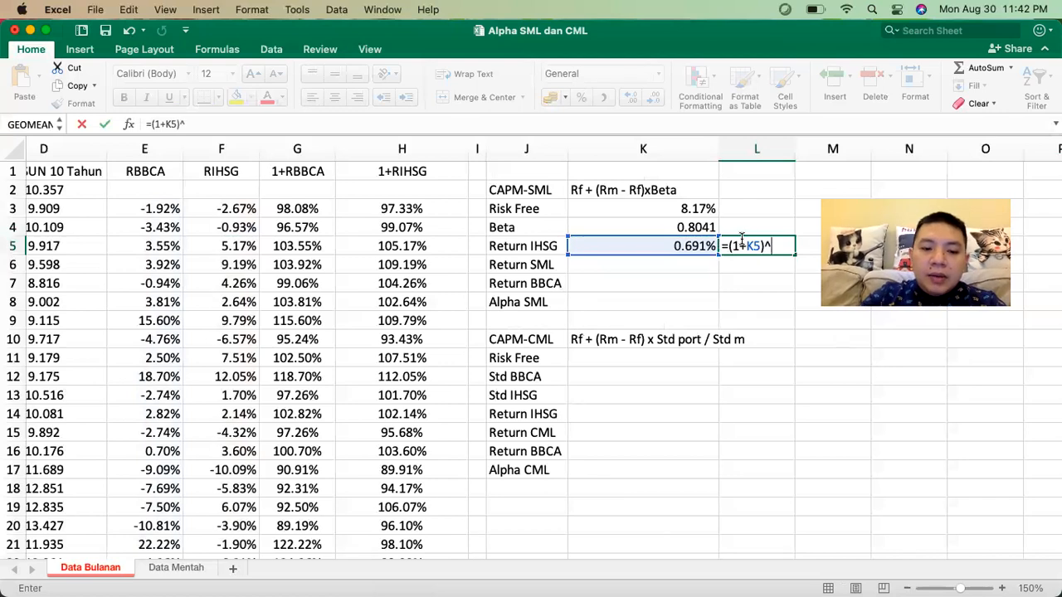
{"action": "type", "text": "1"}
{"action": "key", "text": "Return"}
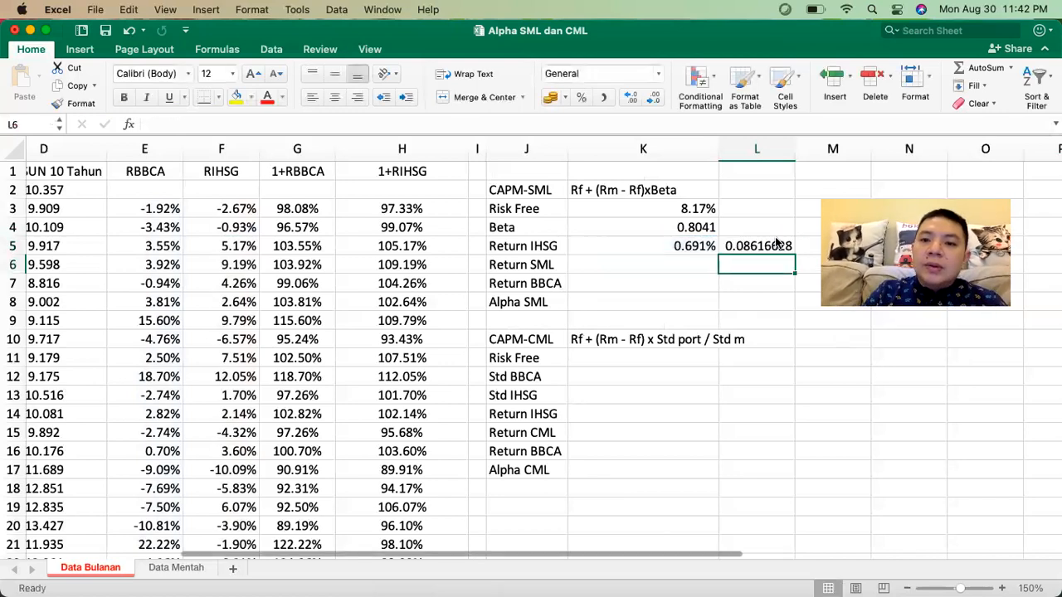
Format the annualized Return IHSG in L5 as a percentage with two decimal places
{"action": "left_click", "coordinate": [741, 238]}
{"action": "left_click", "coordinate": [580, 97]}
{"action": "left_click", "coordinate": [631, 97]}
{"action": "left_click", "coordinate": [631, 97]}
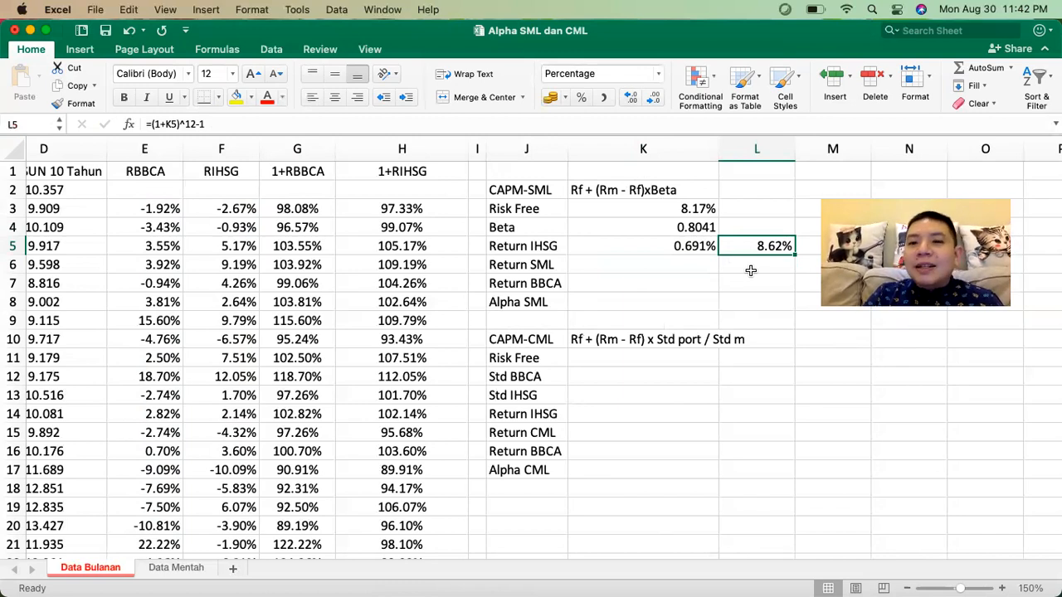
Try the adjusted risk-free rate =K3*0.85 in L3 as a percentage with two decimals, and clear the cell
{"action": "left_click", "coordinate": [661, 208]}
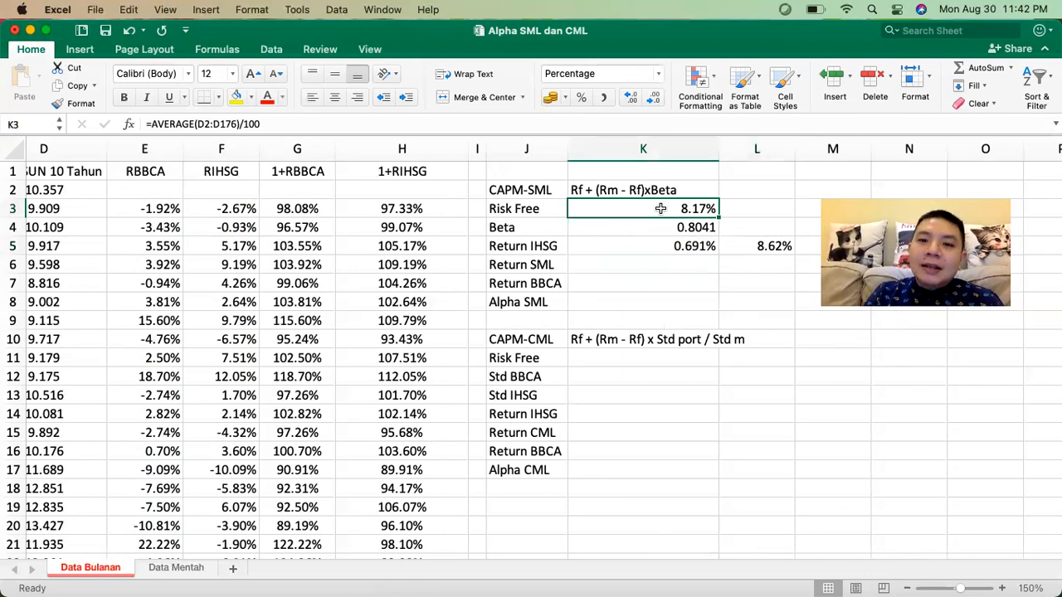
{"action": "scroll", "coordinate": [661, 209], "scroll_direction": "right", "scroll_amount": 2}
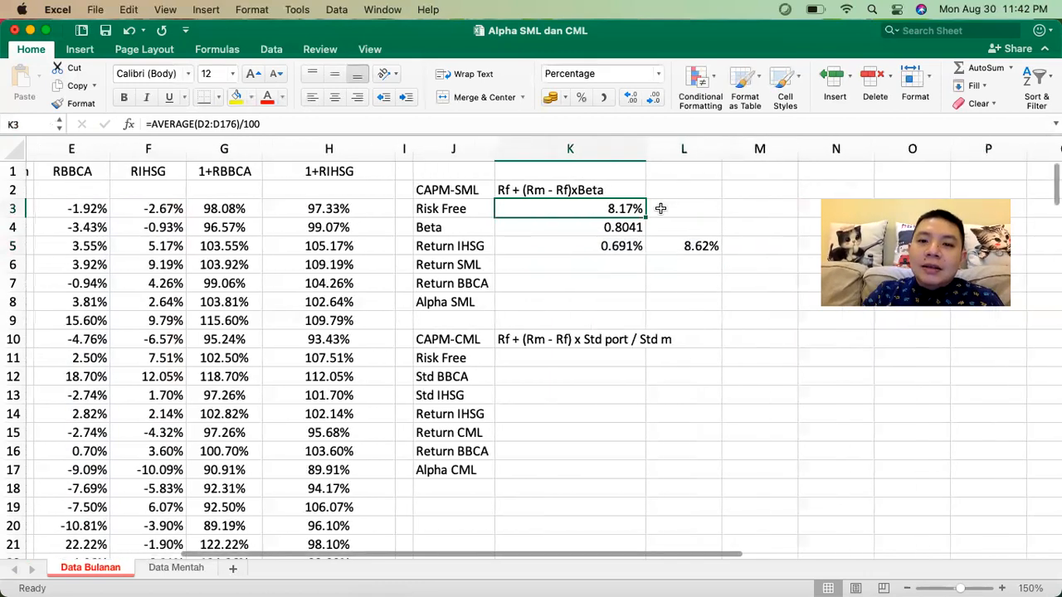
{"action": "left_click", "coordinate": [703, 212]}
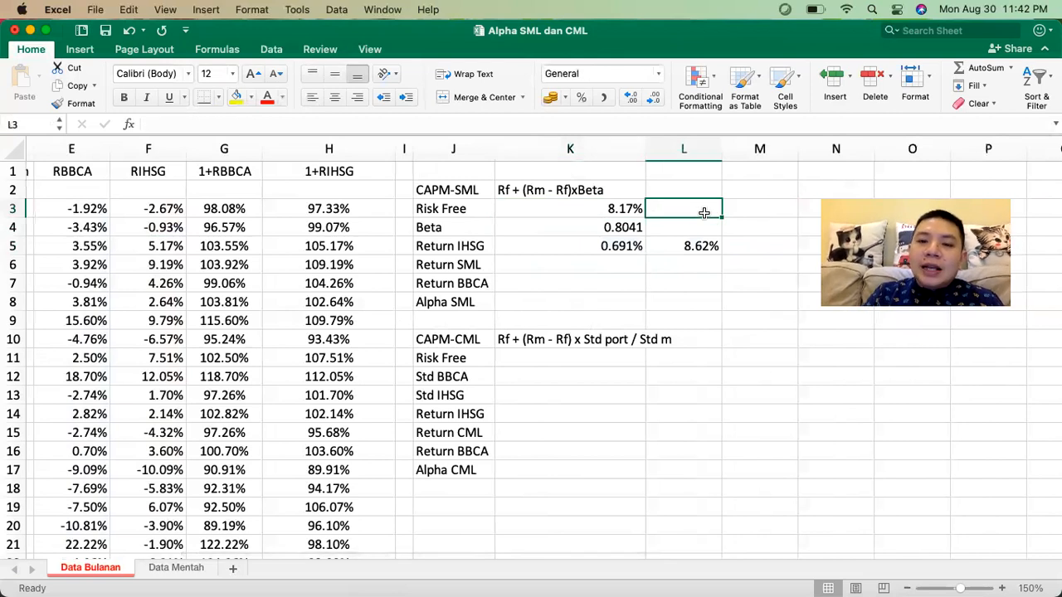
{"action": "type", "text": "="}
{"action": "key", "text": "Left"}
{"action": "type", "text": "*"}
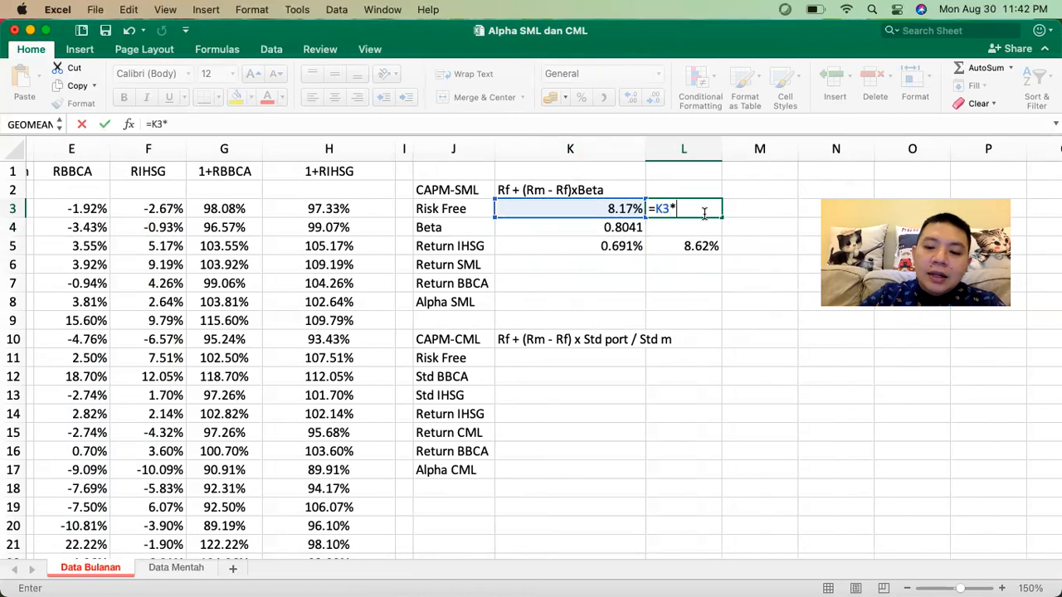
{"action": "type", "text": "0.85"}
{"action": "key", "text": "Return"}
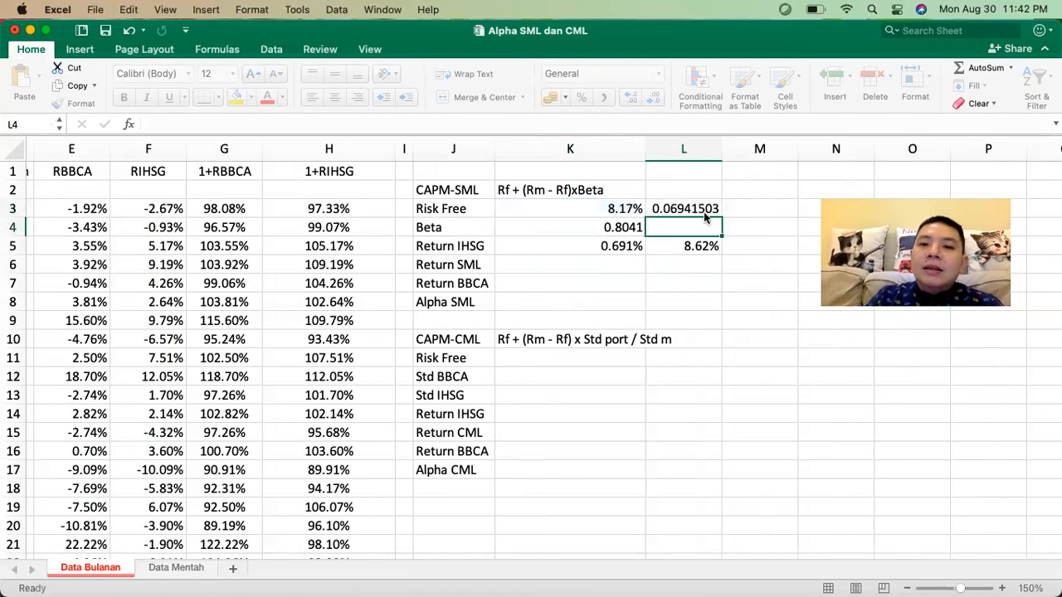
{"action": "left_click", "coordinate": [704, 212]}
{"action": "left_click", "coordinate": [582, 98]}
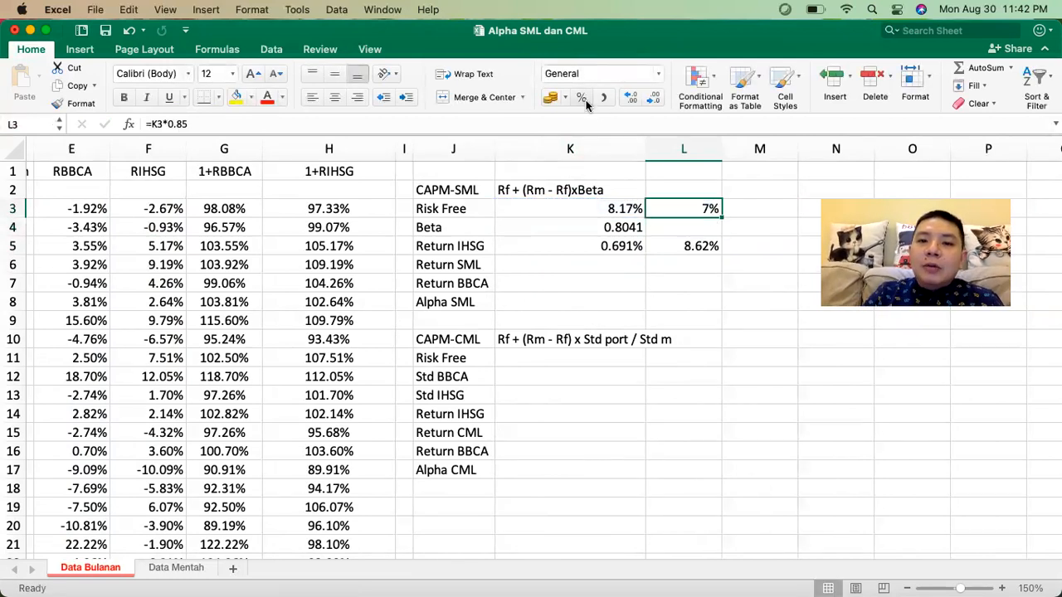
{"action": "left_click", "coordinate": [626, 100]}
{"action": "left_click", "coordinate": [627, 99]}
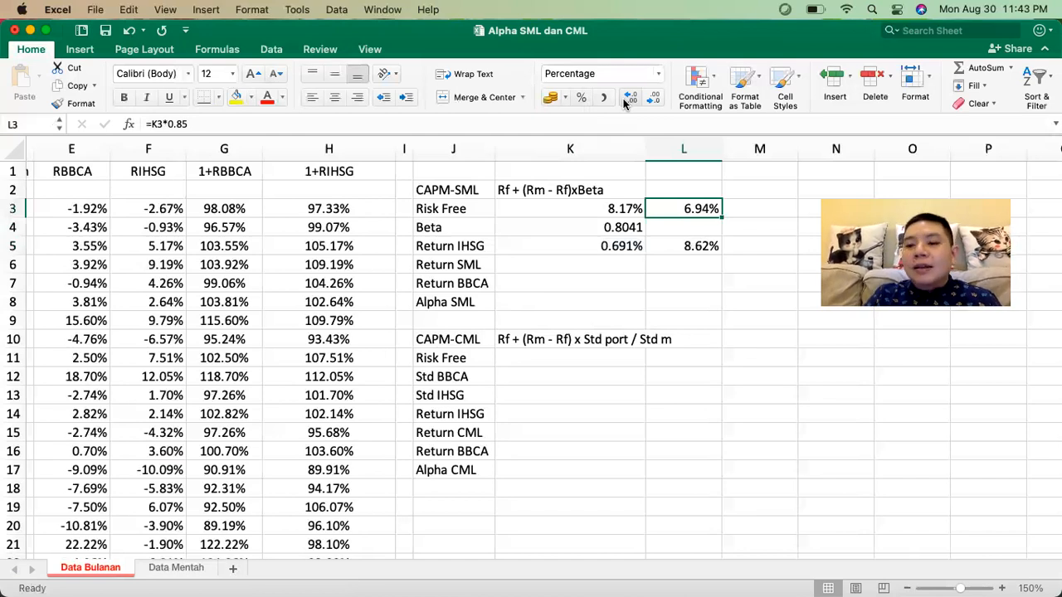
{"action": "key", "text": "BackSpace"}
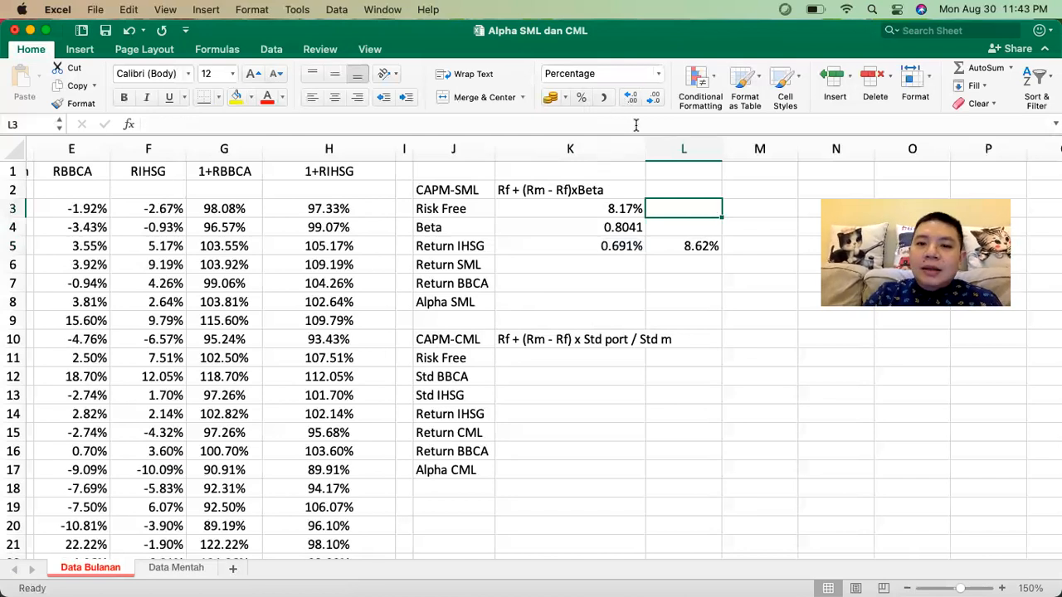
Color the Risk Free value in K3, Beta in K4 and annualized Return IHSG in L5 red
{"action": "left_click", "coordinate": [605, 207]}
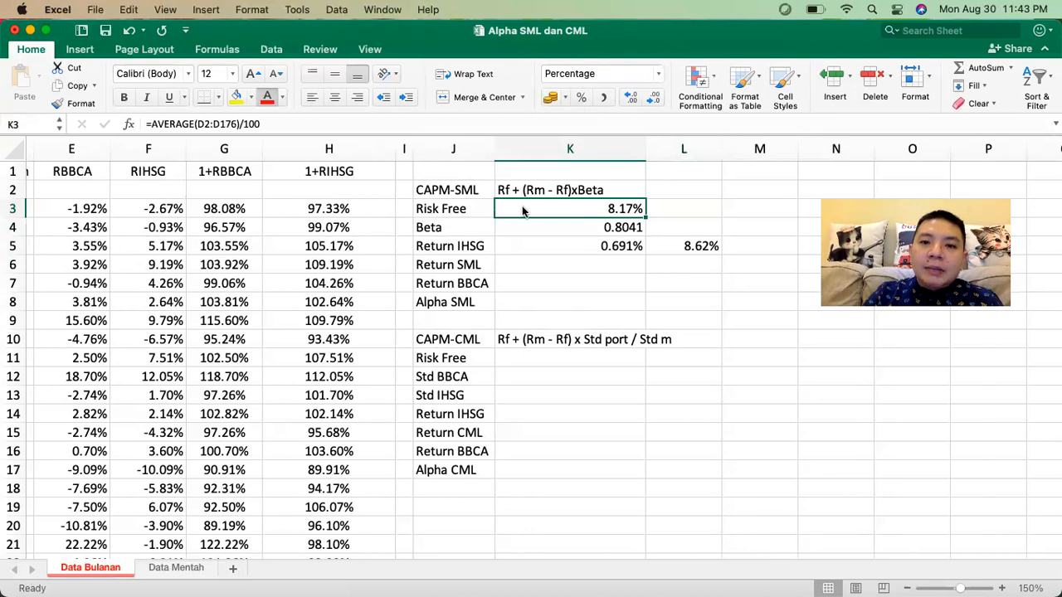
{"action": "left_click", "coordinate": [267, 97]}
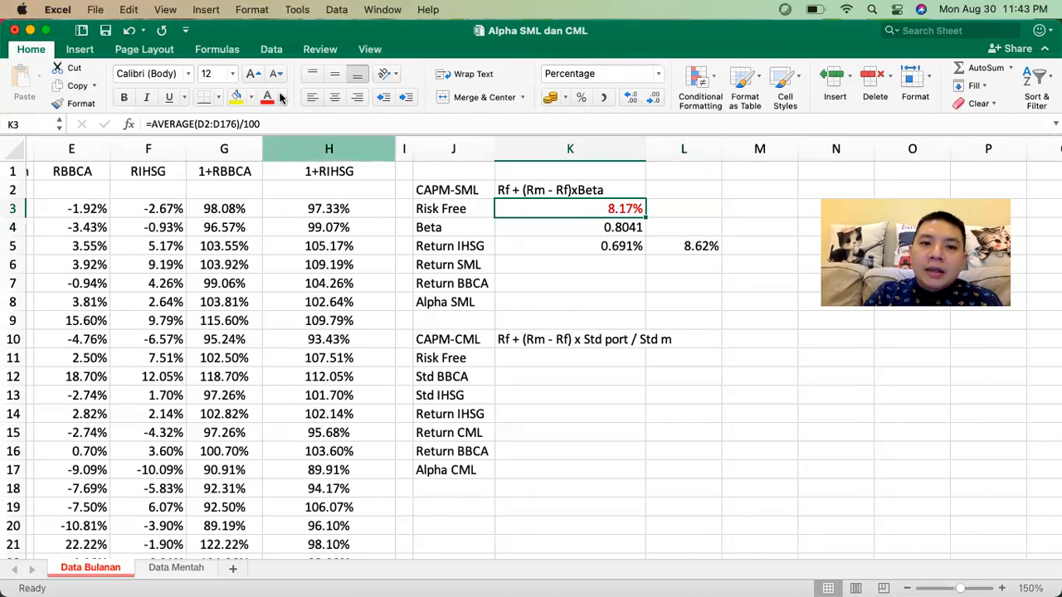
{"action": "left_click", "coordinate": [570, 225]}
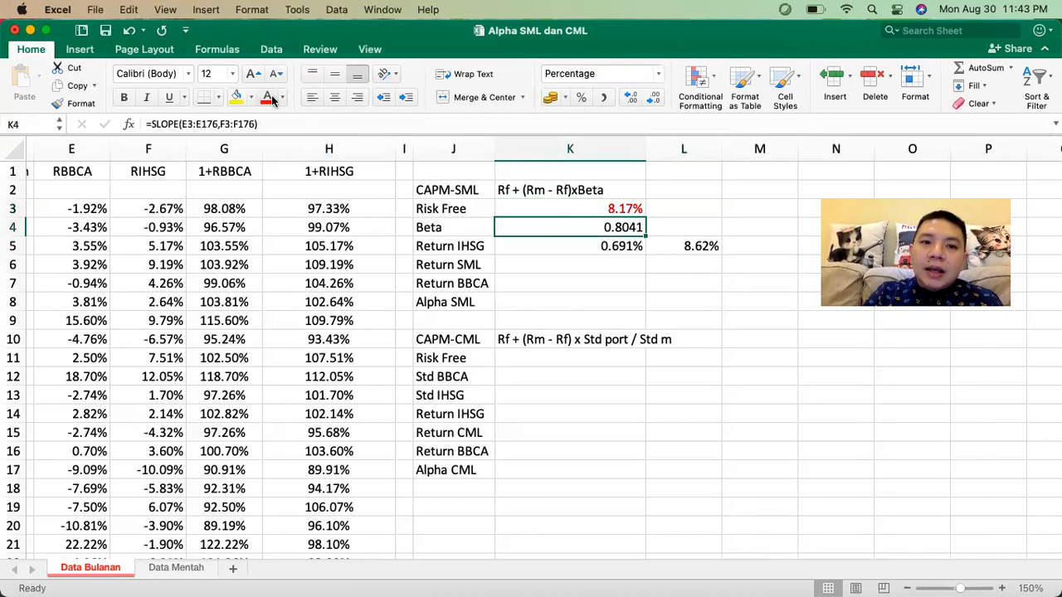
{"action": "left_click", "coordinate": [690, 247]}
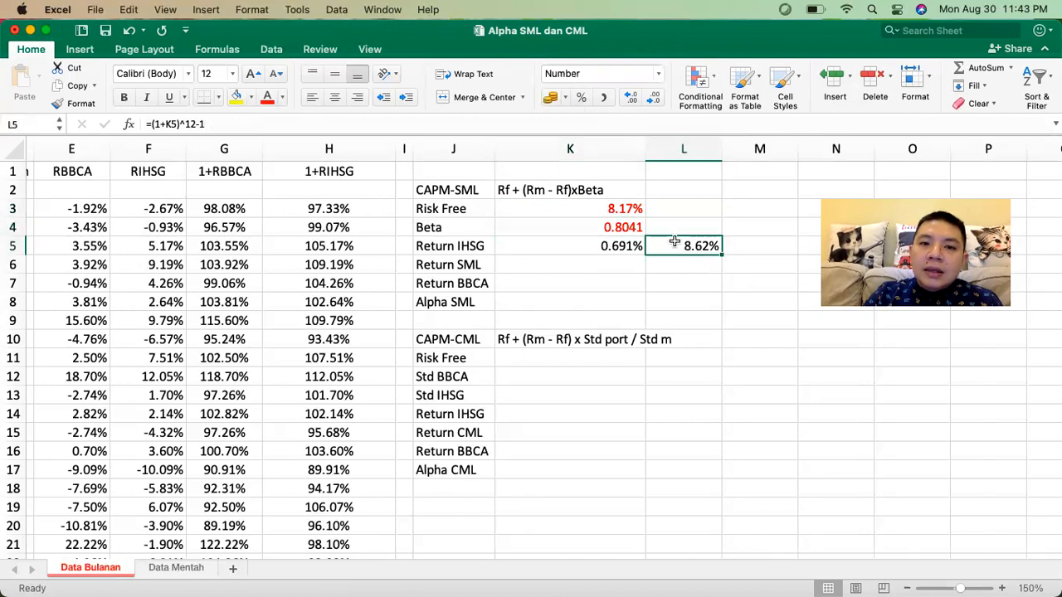
Calculate Return SML in K6 with the formula =K3+(L5-K3)*K4
{"action": "left_click", "coordinate": [547, 268]}
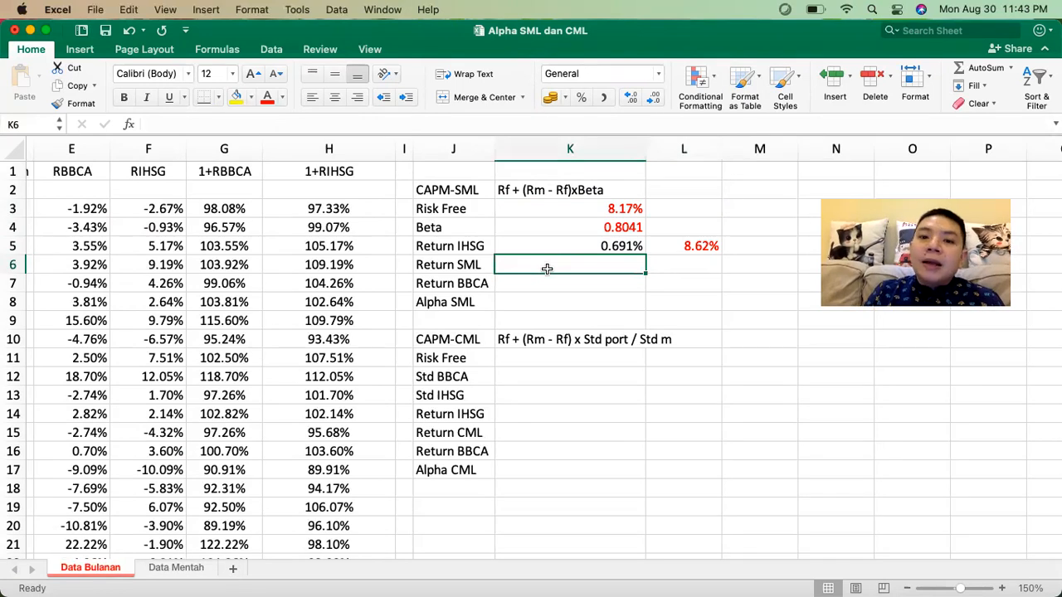
{"action": "type", "text": "="}
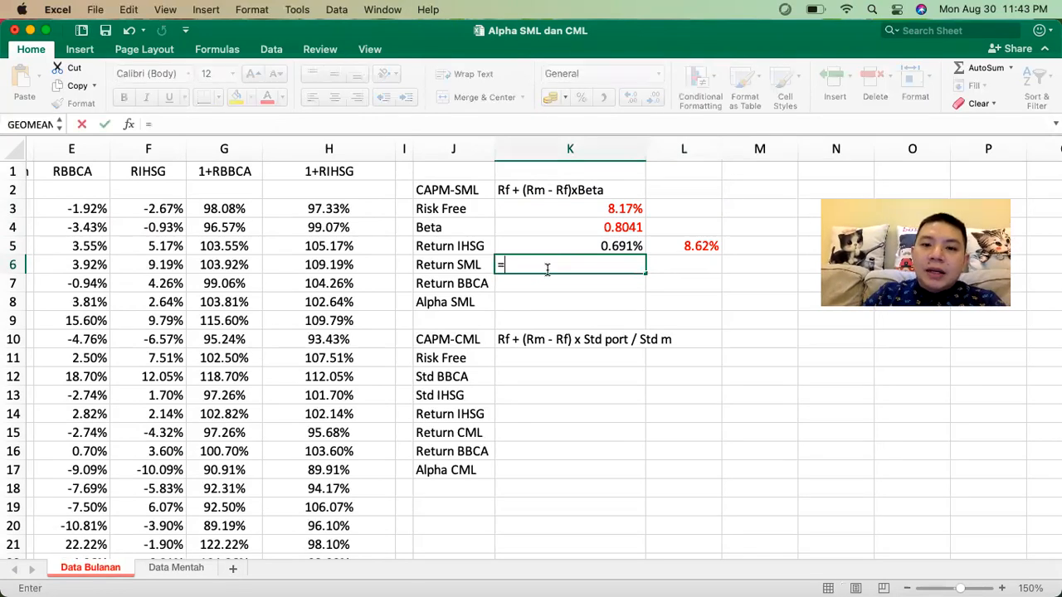
{"action": "left_click", "coordinate": [556, 211]}
{"action": "type", "text": "+"}
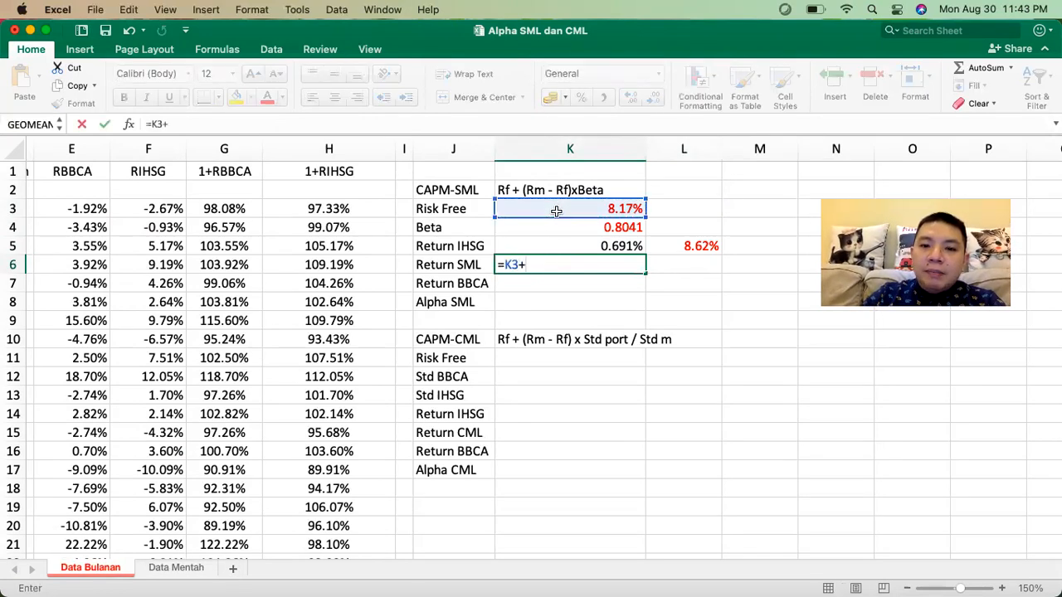
{"action": "type", "text": "("}
{"action": "left_click", "coordinate": [690, 243]}
{"action": "type", "text": "-"}
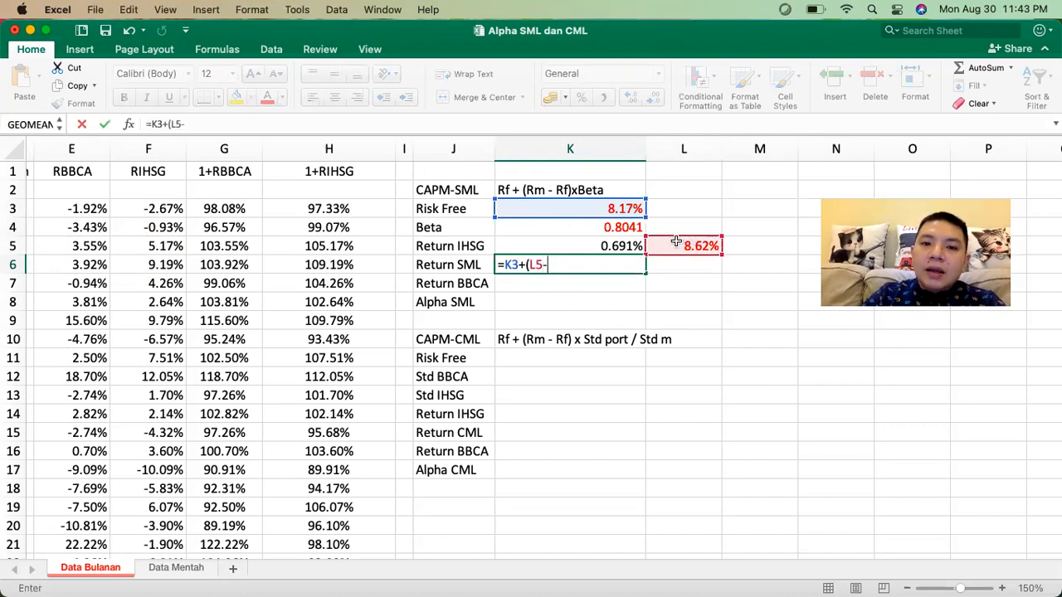
{"action": "left_click", "coordinate": [601, 205]}
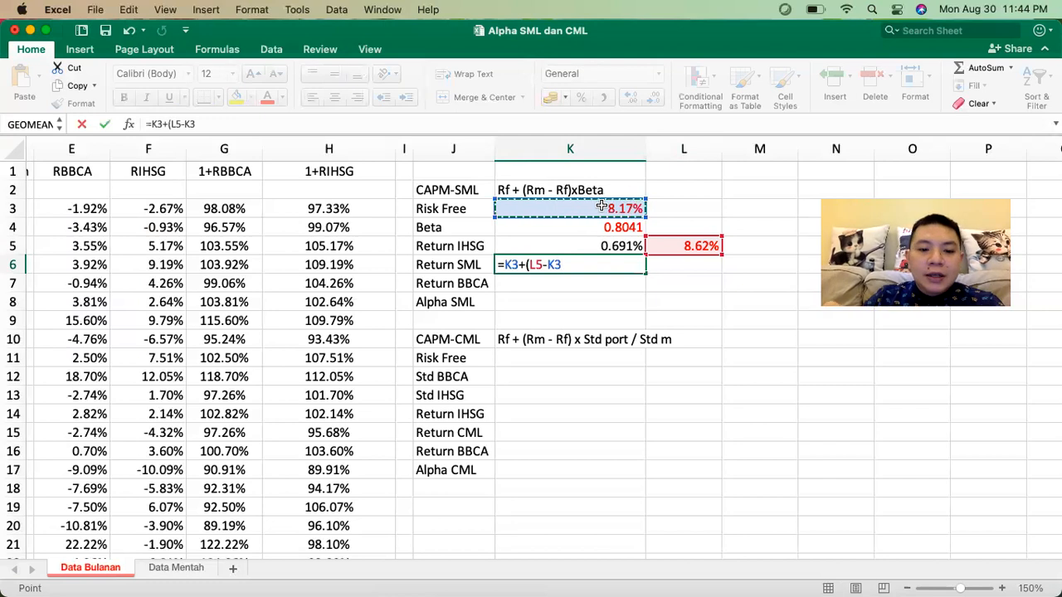
{"action": "type", "text": ")*"}
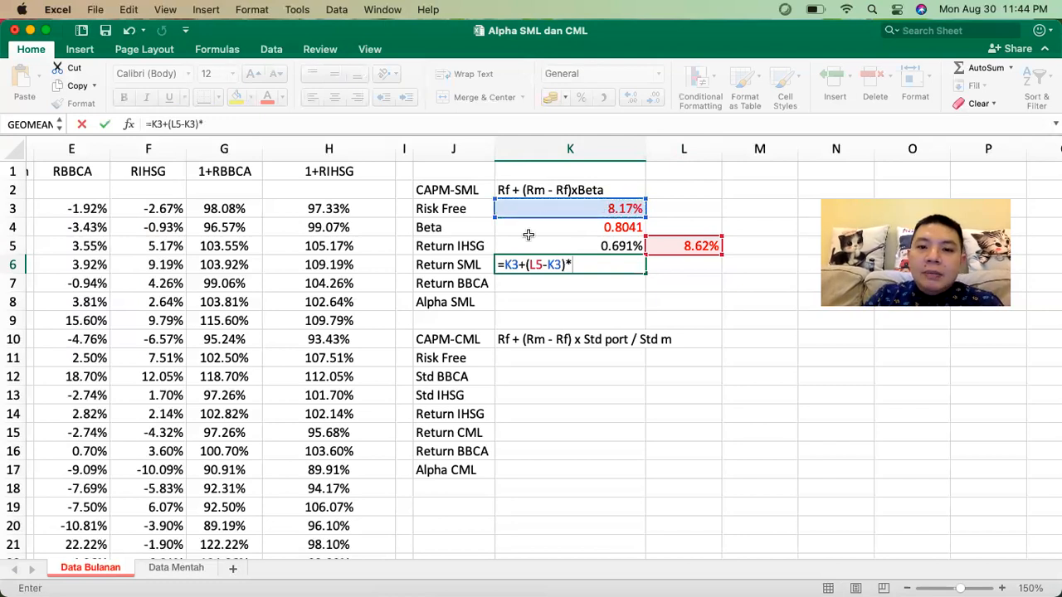
{"action": "left_click", "coordinate": [544, 226]}
{"action": "key", "text": "Return"}
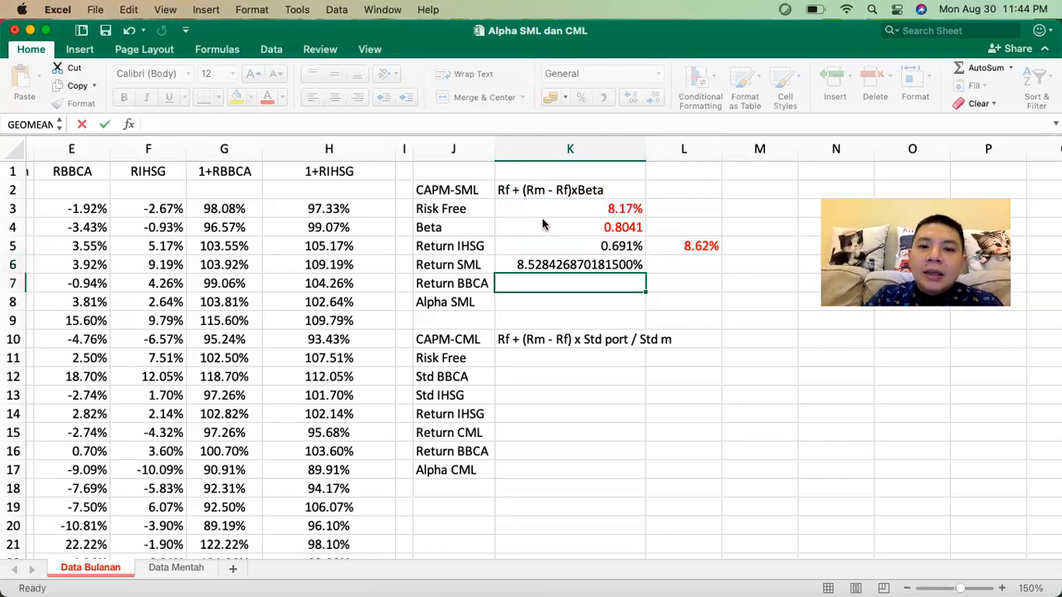
Reduce the Return SML percentage in K6 to three decimal places and center it in the cell
{"action": "left_click", "coordinate": [545, 267]}
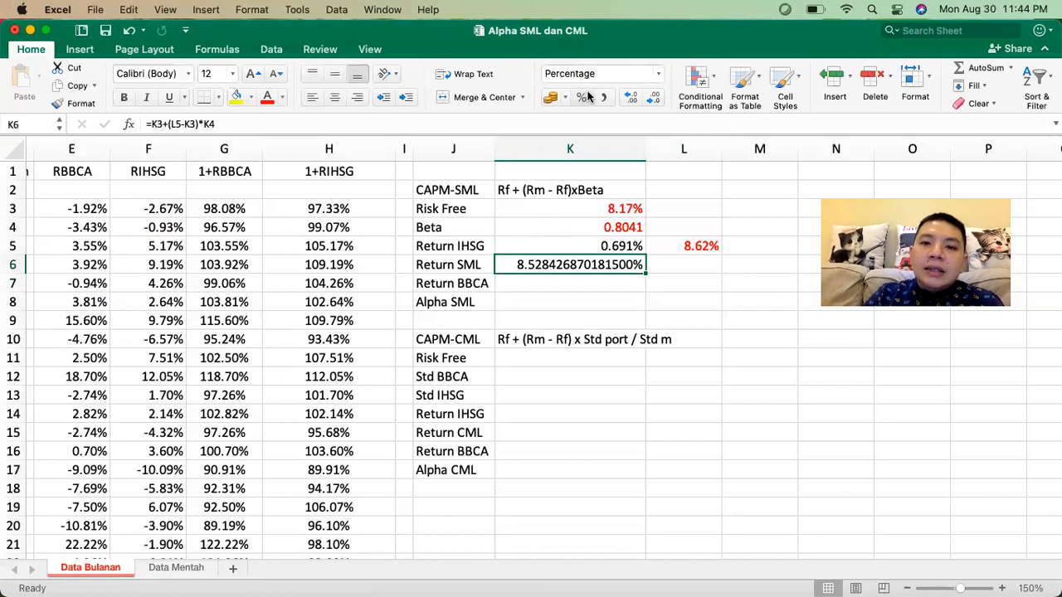
{"action": "left_click", "coordinate": [653, 97]}
{"action": "left_click", "coordinate": [653, 97]}
{"action": "left_click", "coordinate": [653, 97]}
{"action": "left_click", "coordinate": [654, 97]}
{"action": "left_click", "coordinate": [654, 97]}
{"action": "left_click", "coordinate": [654, 97]}
{"action": "left_click", "coordinate": [654, 97]}
{"action": "left_click", "coordinate": [654, 97]}
{"action": "left_click", "coordinate": [654, 97]}
{"action": "left_click", "coordinate": [654, 97]}
{"action": "left_click", "coordinate": [654, 97]}
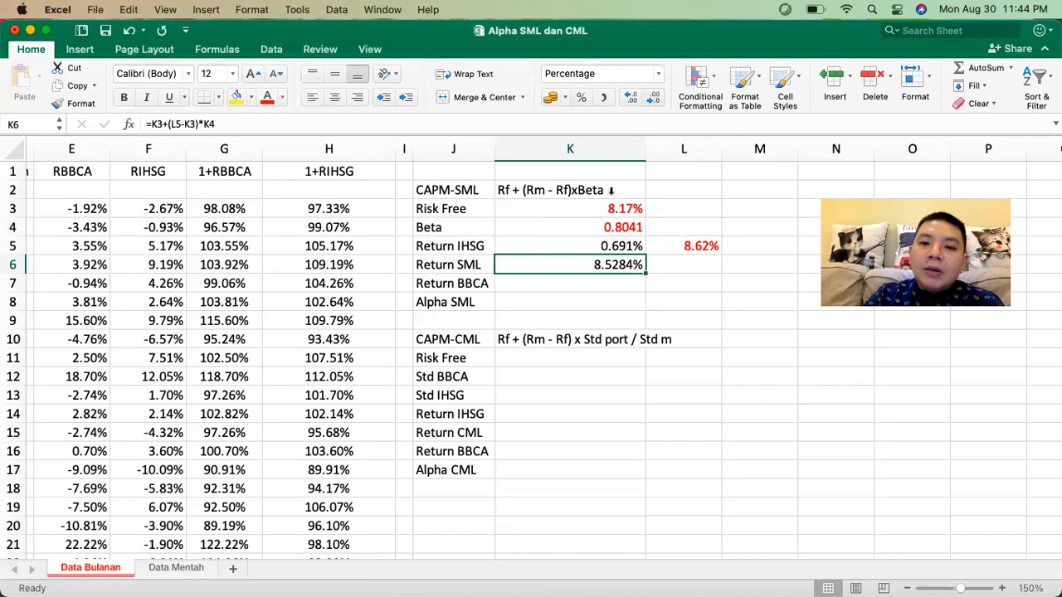
{"action": "left_click", "coordinate": [654, 97]}
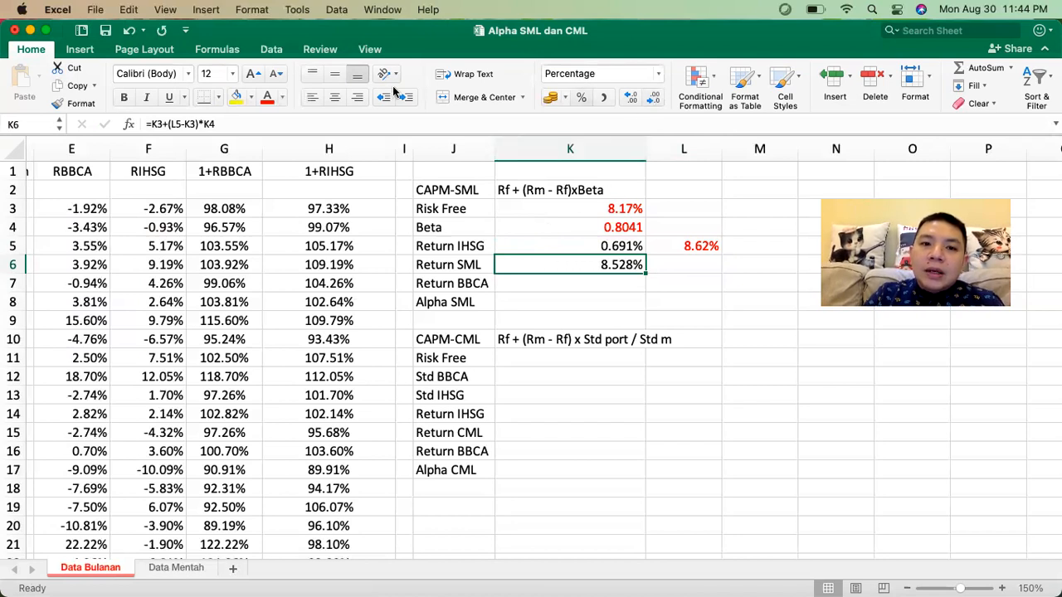
{"action": "left_click", "coordinate": [334, 97]}
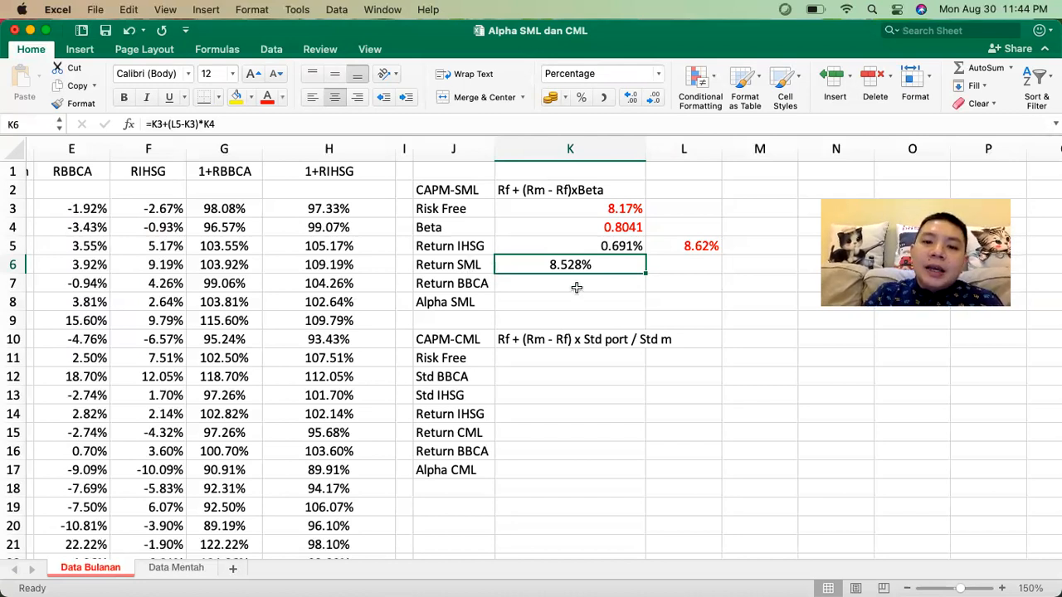
Calculate the monthly Return BBCA in K7 with the formula =GEOMEAN(G3:G176)-1
{"action": "left_click", "coordinate": [614, 243]}
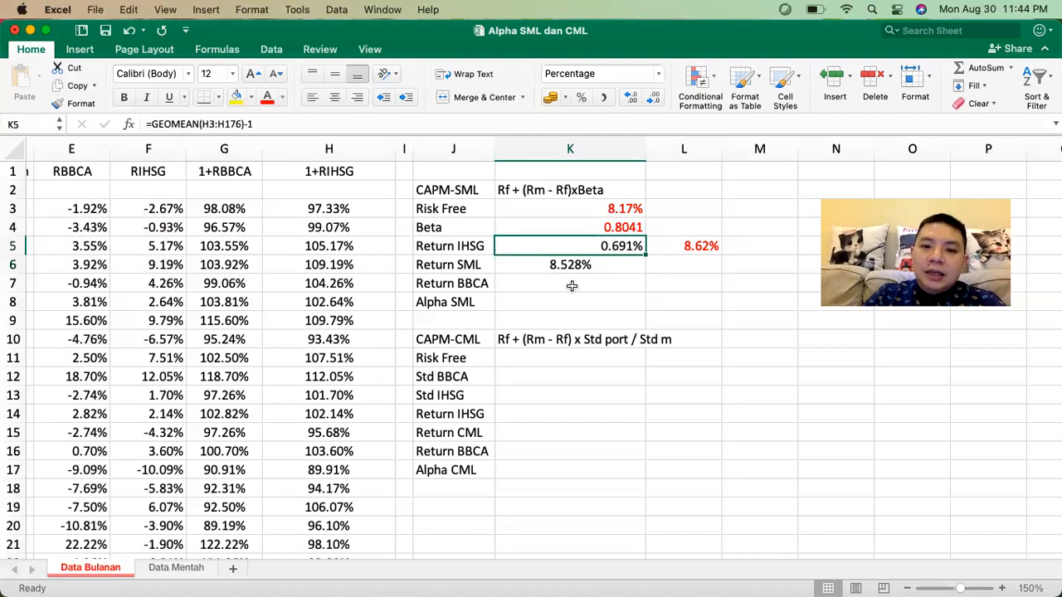
{"action": "left_click", "coordinate": [587, 281]}
{"action": "type", "text": "=g"}
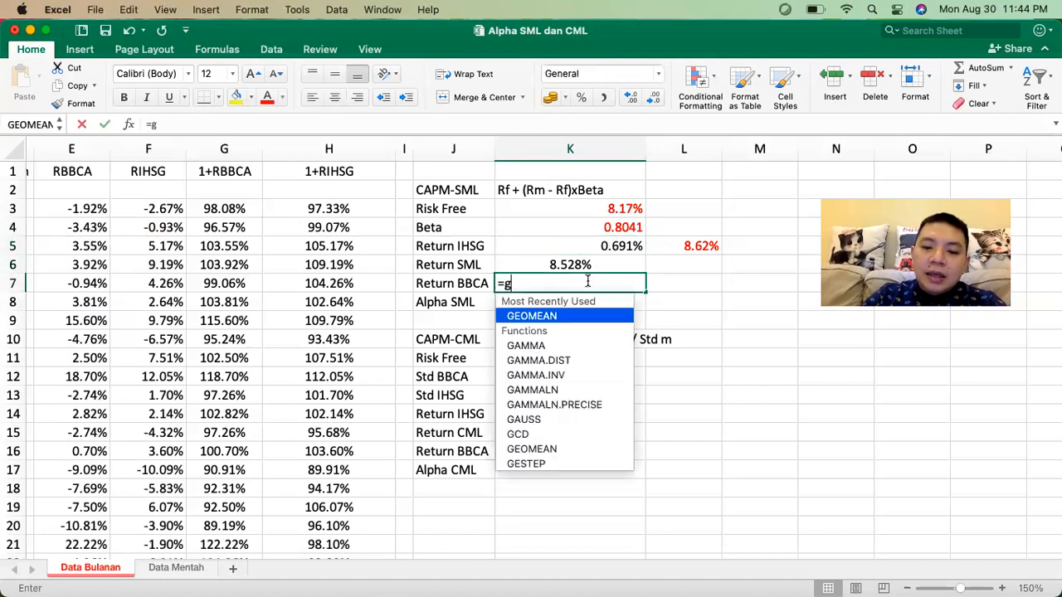
{"action": "type", "text": "eomean"}
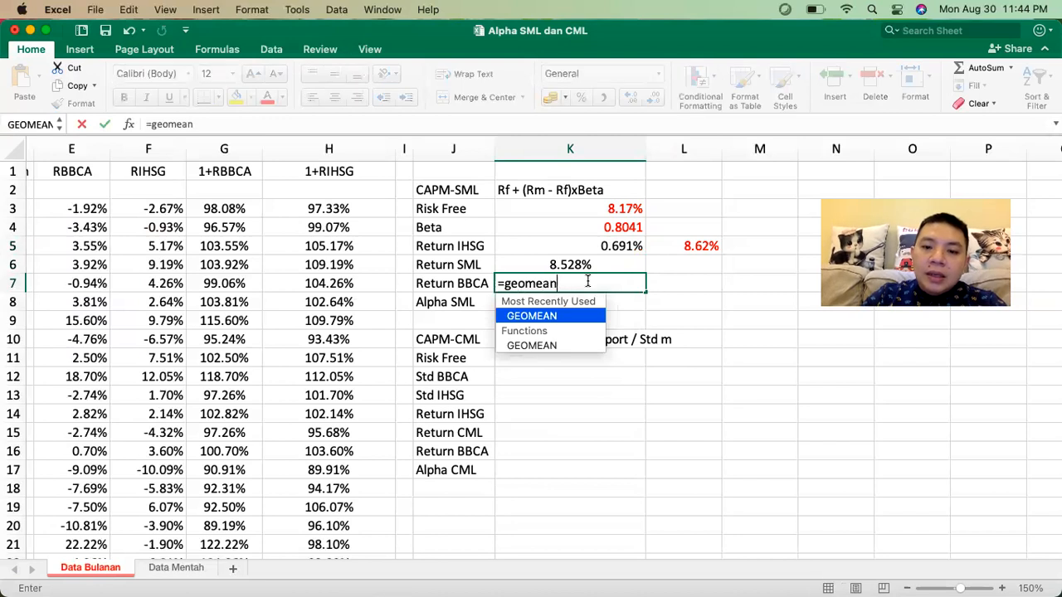
{"action": "type", "text": "("}
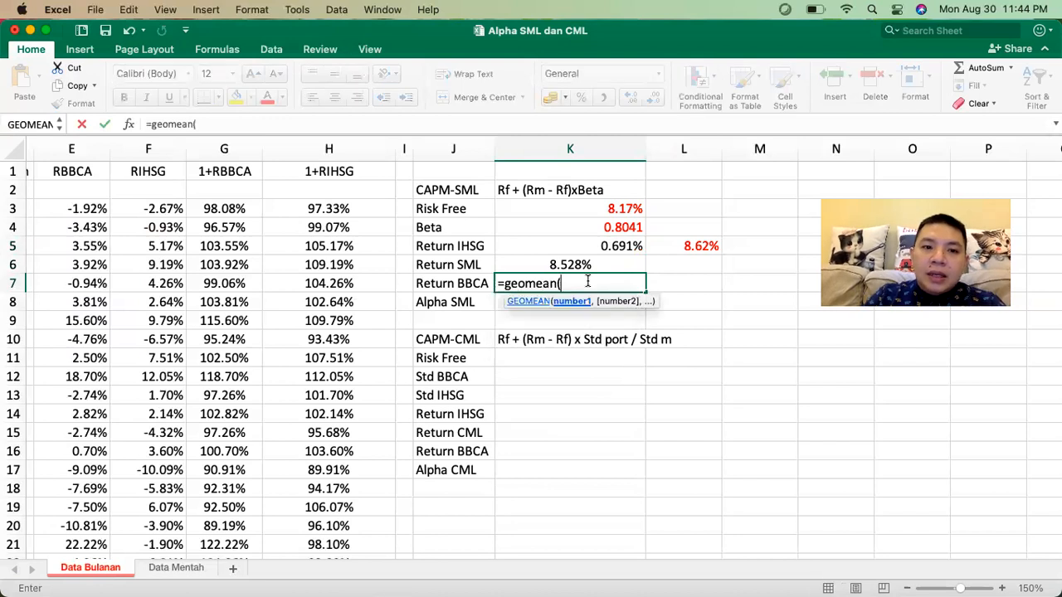
{"action": "left_click", "coordinate": [241, 209]}
{"action": "left_click_drag", "start_coordinate": [237, 449], "coordinate": [236, 320]}
{"action": "scroll", "coordinate": [439, 284], "scroll_direction": "up", "scroll_amount": 20}
{"action": "scroll", "coordinate": [440, 285], "scroll_direction": "up", "scroll_amount": 12}
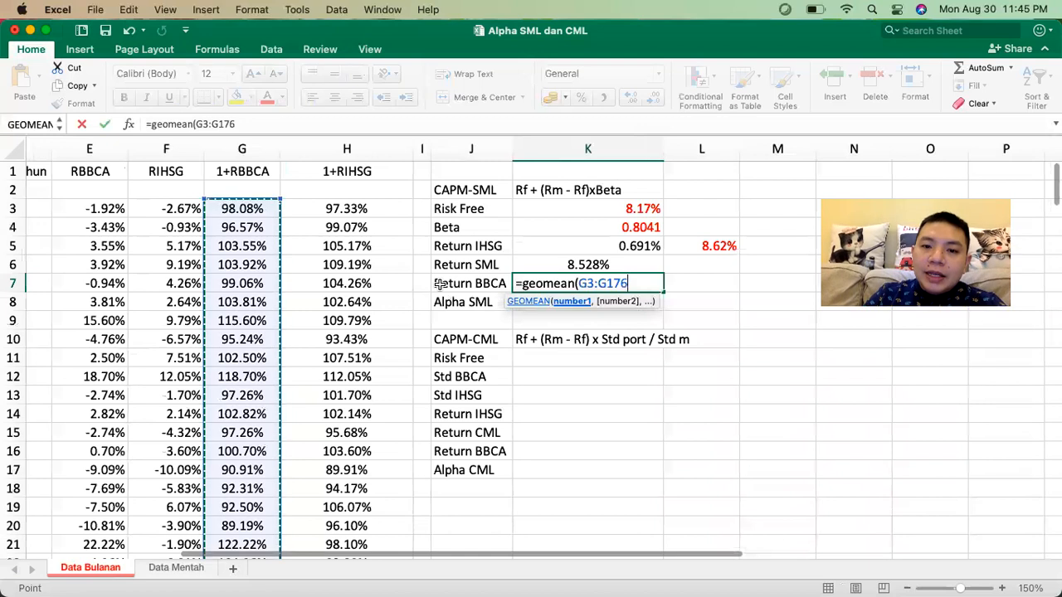
{"action": "type", "text": ")"}
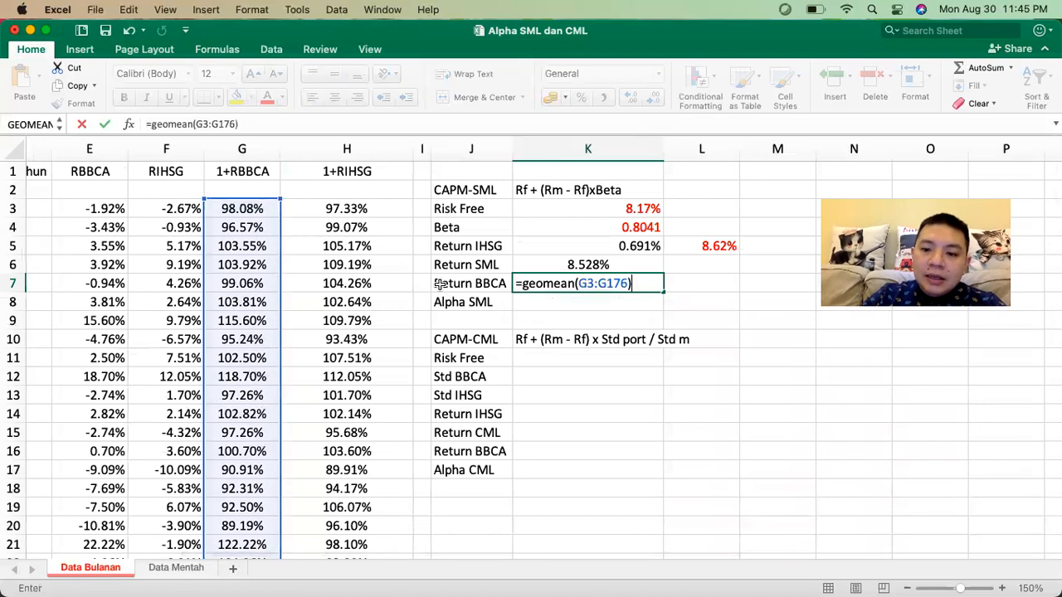
{"action": "type", "text": "-1"}
{"action": "key", "text": "Return"}
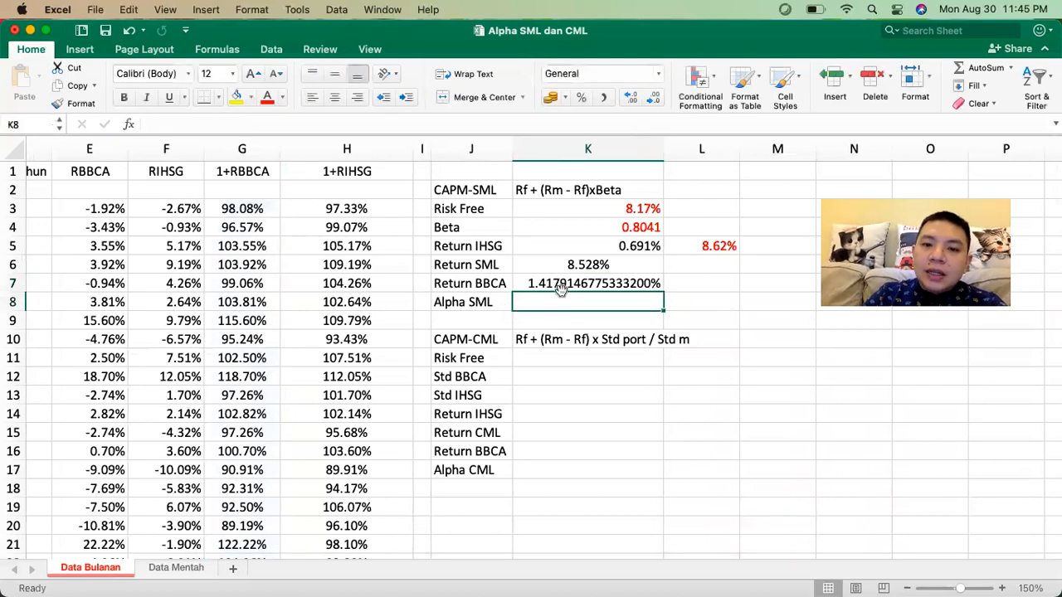
Format the monthly Return BBCA in K7 and Return IHSG in K5 as percentages with four decimals
{"action": "left_click", "coordinate": [561, 285]}
{"action": "left_click", "coordinate": [582, 97]}
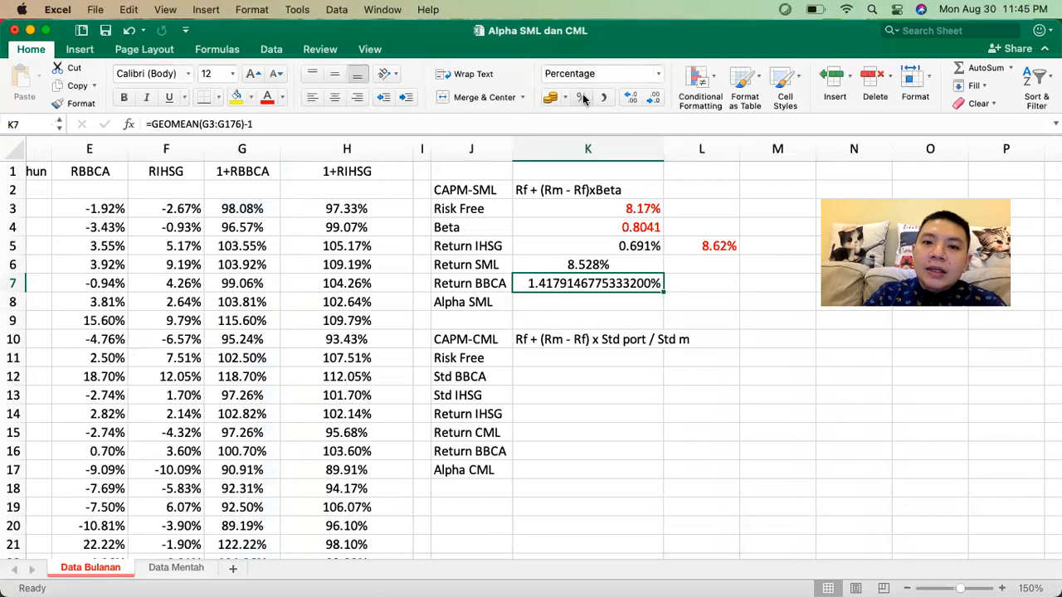
{"action": "left_click", "coordinate": [631, 97]}
{"action": "left_click", "coordinate": [631, 97]}
{"action": "left_click", "coordinate": [632, 97]}
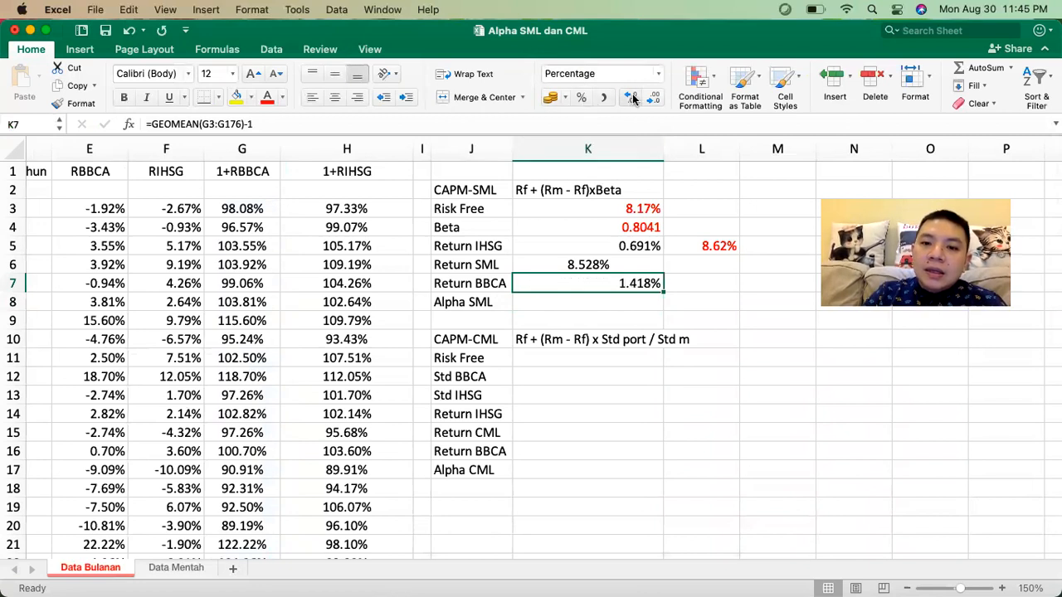
{"action": "left_click", "coordinate": [631, 97]}
{"action": "left_click", "coordinate": [628, 246]}
{"action": "left_click", "coordinate": [631, 97]}
Annualize the BBCA return in L7 with the formula =(1+K7)^12-1
{"action": "left_click", "coordinate": [702, 285]}
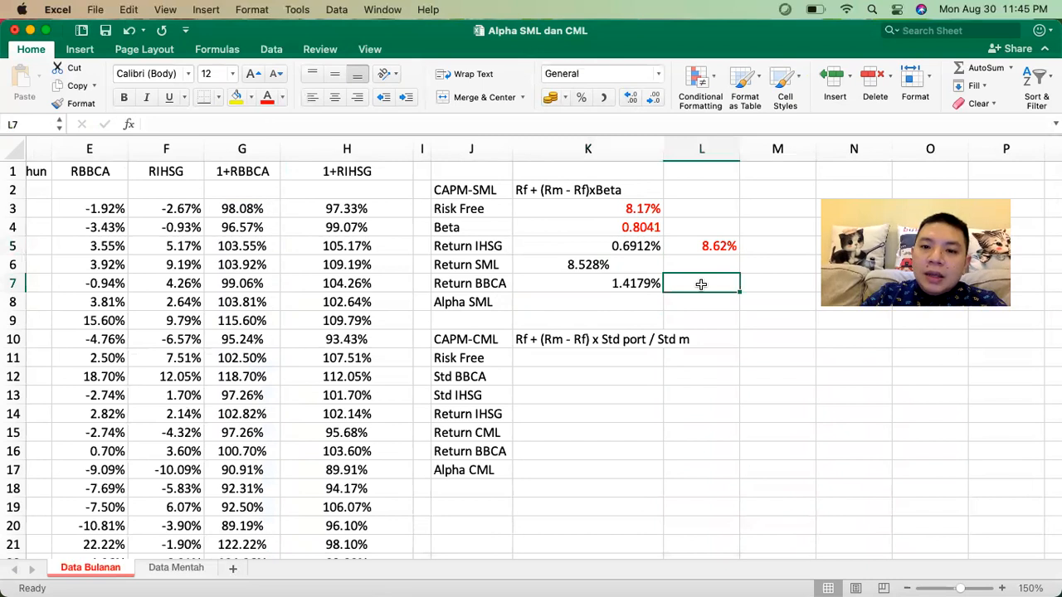
{"action": "type", "text": "=(1"}
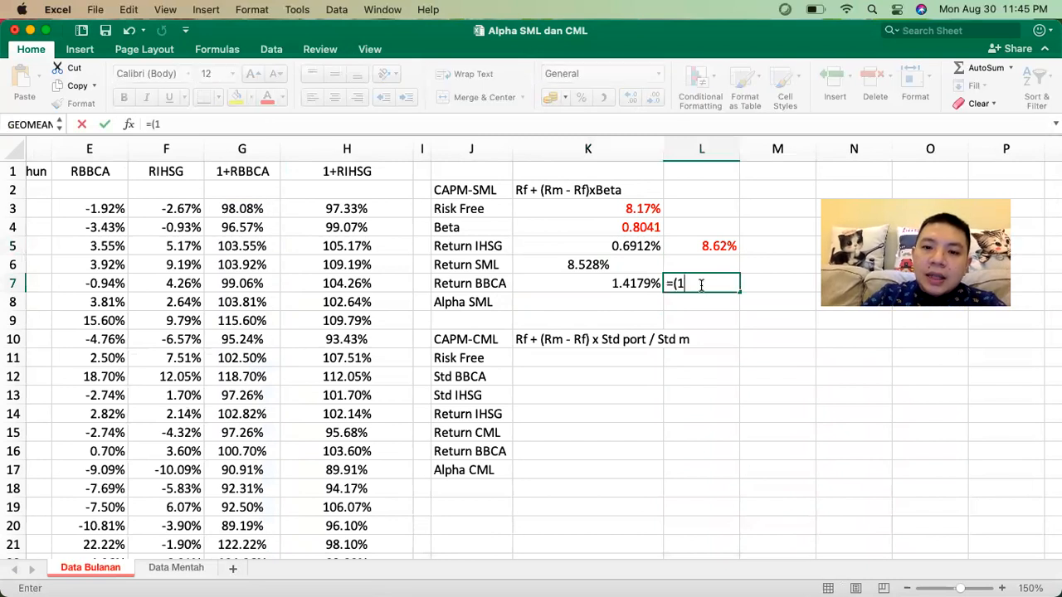
{"action": "type", "text": "+K7"}
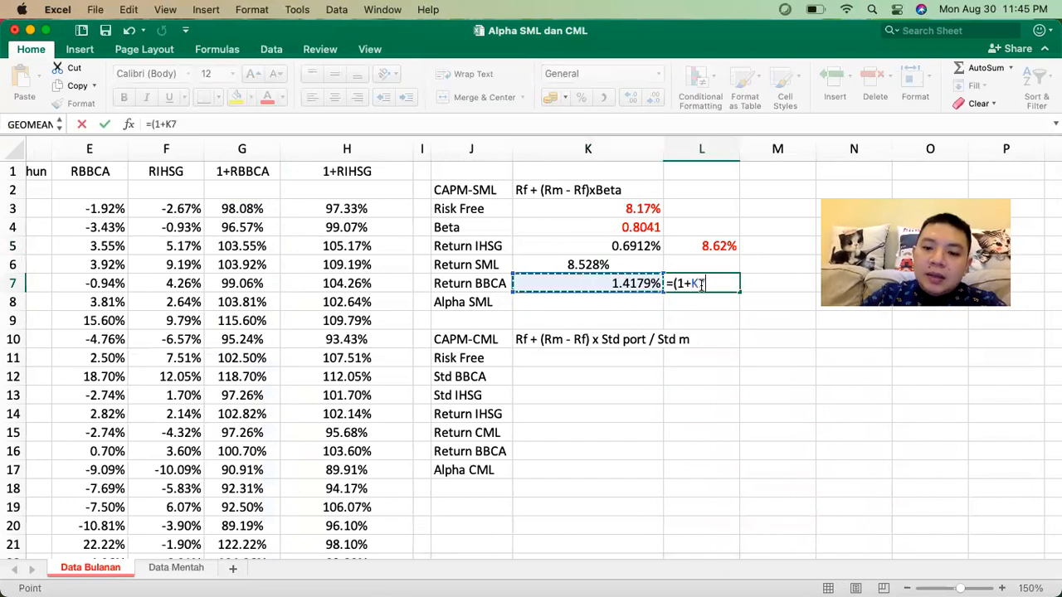
{"action": "type", "text": ")^12-1"}
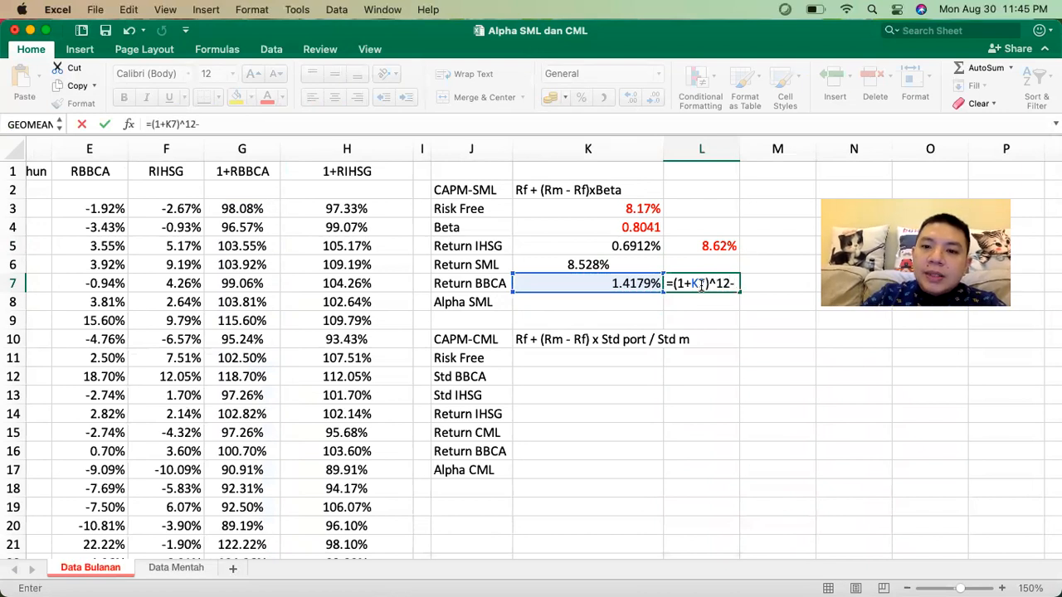
{"action": "key", "text": "Return"}
Format the annualized Return BBCA in L7 as a percentage with two decimals and color it red
{"action": "left_click", "coordinate": [707, 284]}
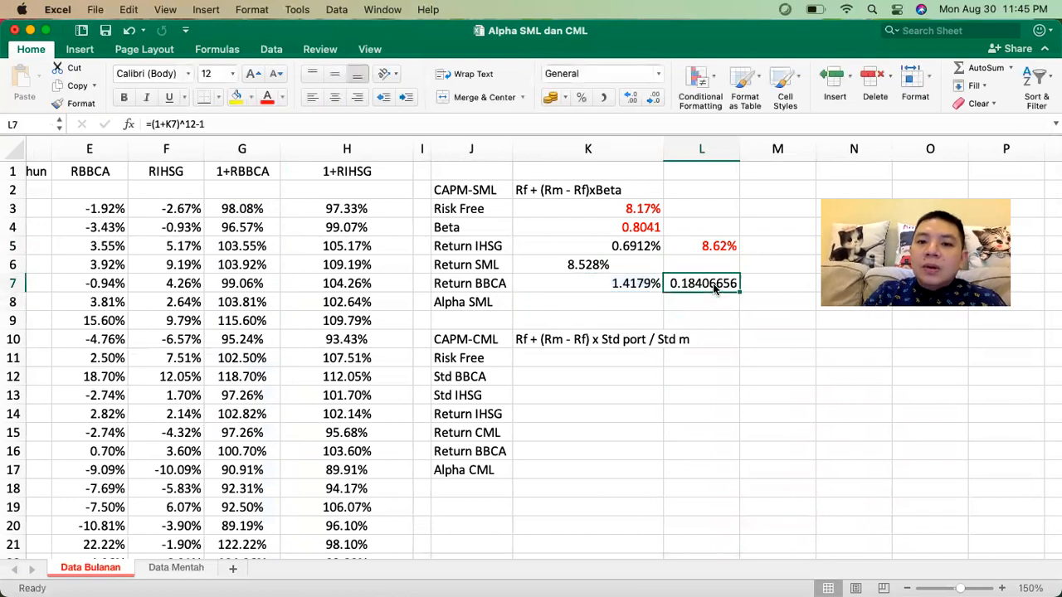
{"action": "left_click", "coordinate": [581, 99]}
{"action": "left_click", "coordinate": [631, 98]}
{"action": "left_click", "coordinate": [631, 97]}
{"action": "left_click", "coordinate": [268, 97]}
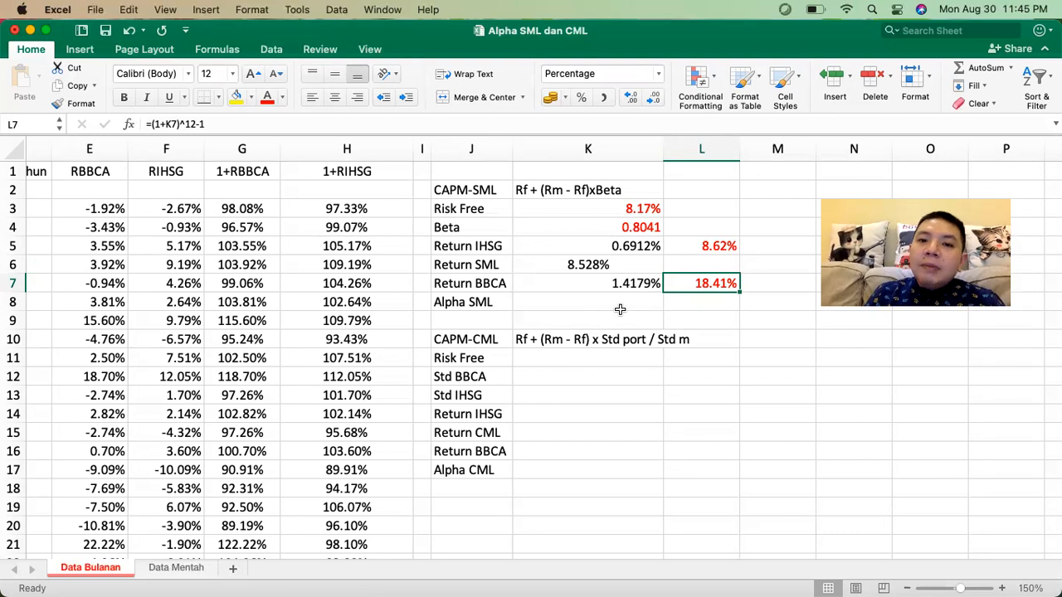
Reduce the Return SML percentage in K6 to two decimals
{"action": "left_click", "coordinate": [575, 270]}
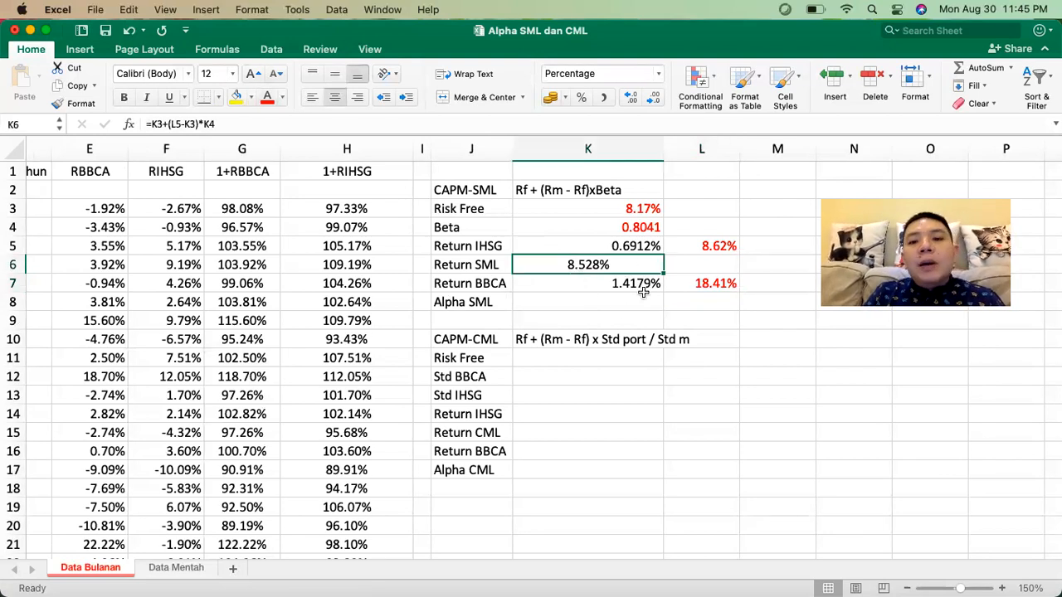
{"action": "left_click", "coordinate": [654, 97]}
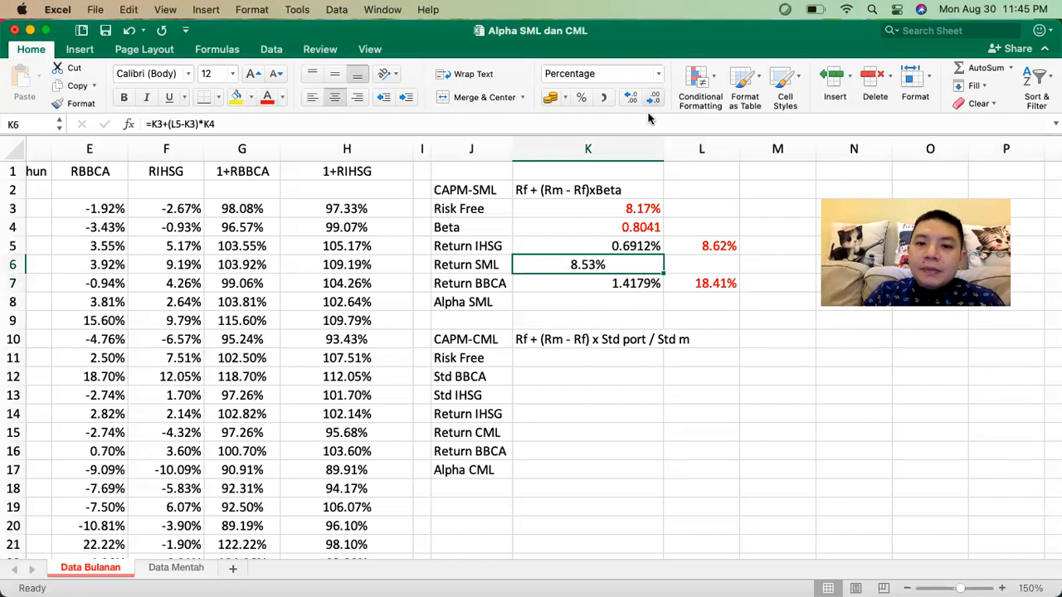
{"action": "left_click", "coordinate": [728, 284]}
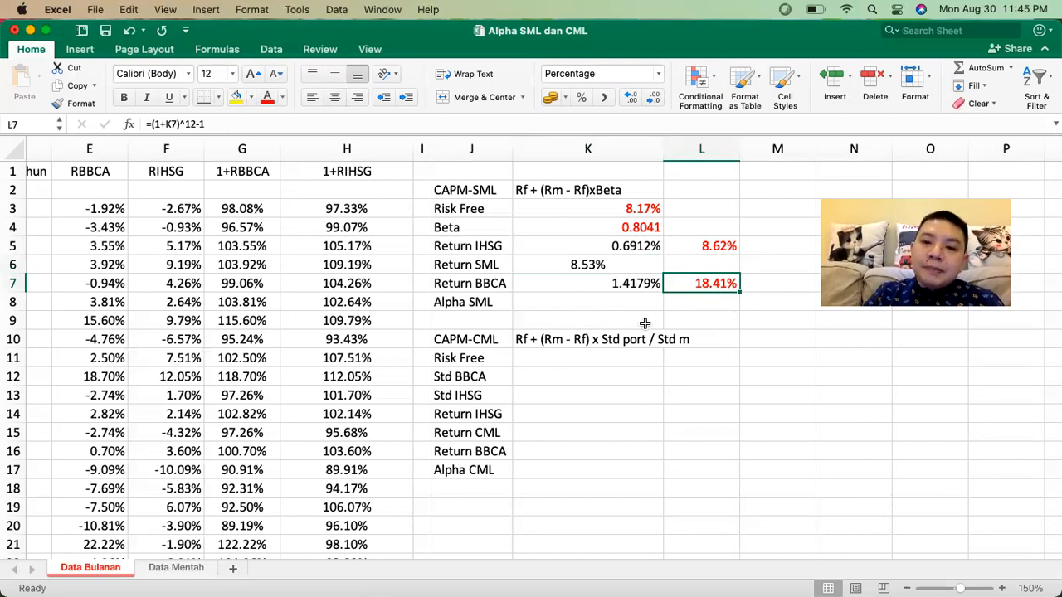
Calculate Alpha SML in K8 by subtracting Return SML from the annualized Return BBCA, =L7-K6
{"action": "left_click", "coordinate": [621, 302]}
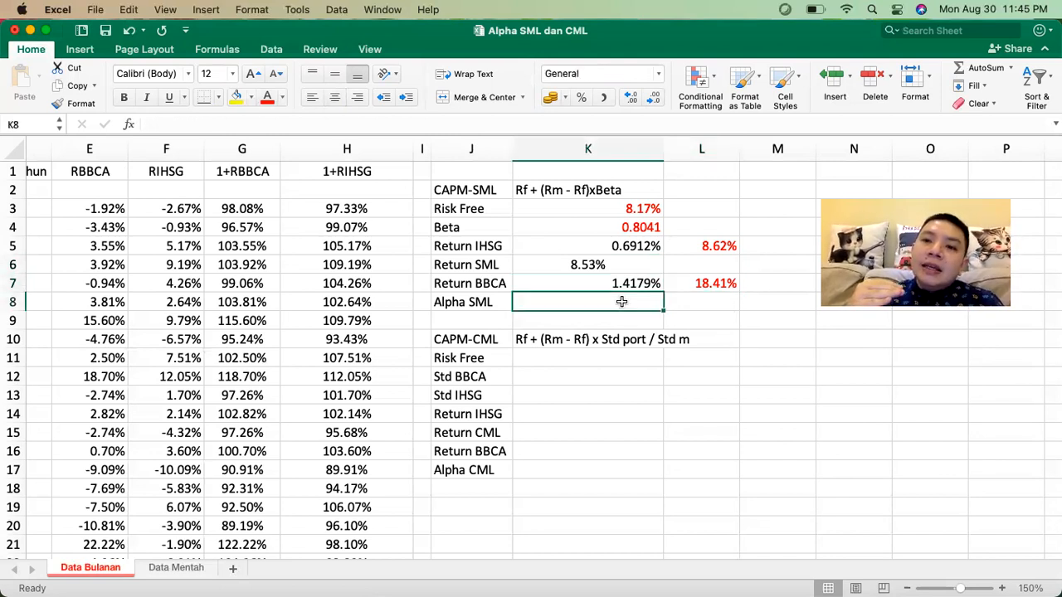
{"action": "type", "text": "="}
{"action": "left_click", "coordinate": [691, 283]}
{"action": "type", "text": "-"}
{"action": "left_click", "coordinate": [613, 267]}
{"action": "key", "text": "Return"}
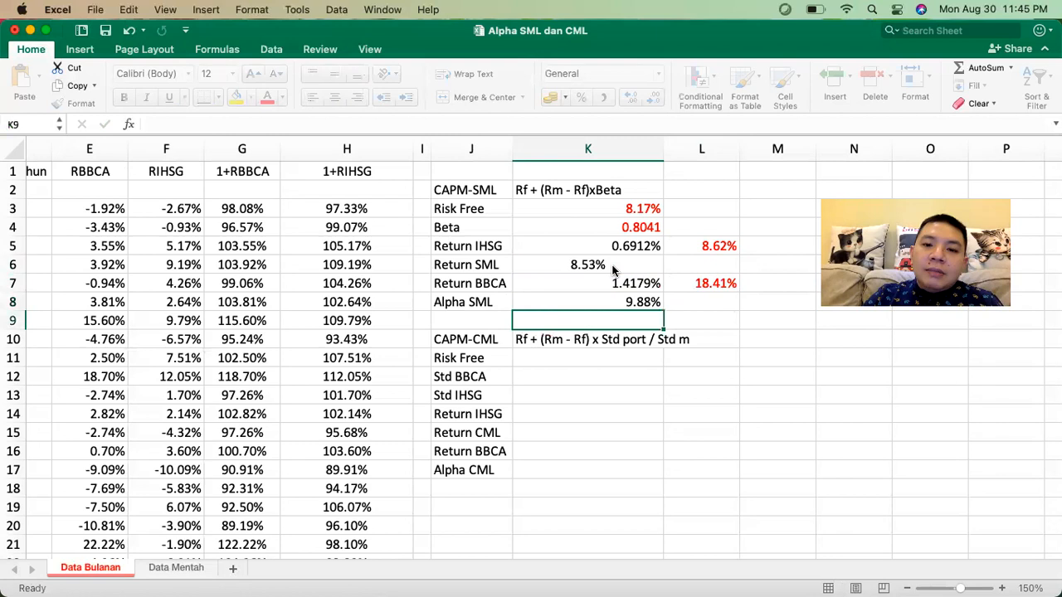
Give the Alpha SML value in K8 red text, a yellow fill and centered alignment
{"action": "left_click", "coordinate": [583, 300]}
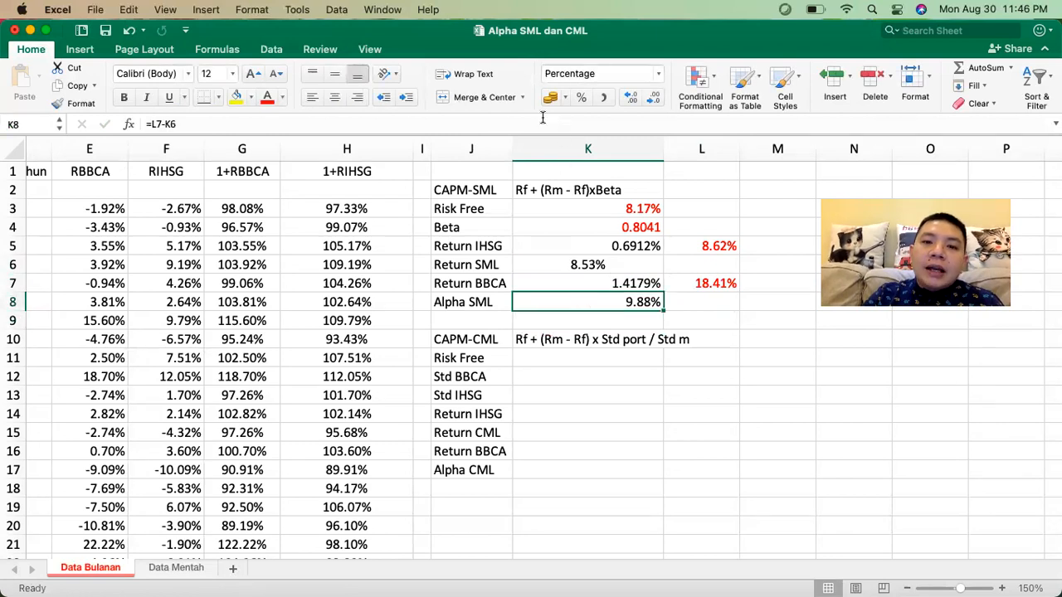
{"action": "left_click", "coordinate": [265, 97]}
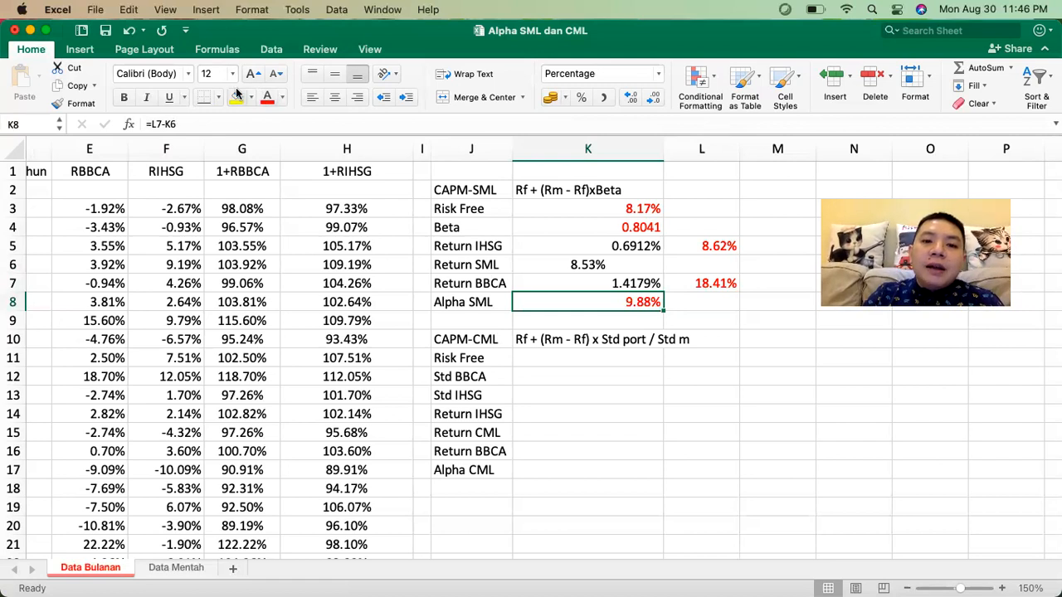
{"action": "left_click", "coordinate": [237, 96]}
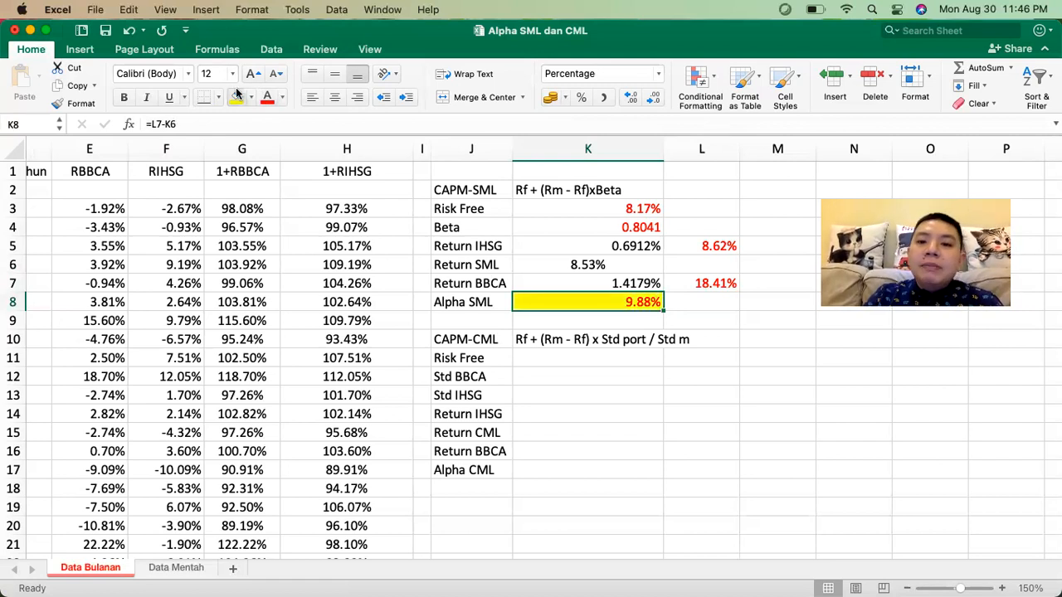
{"action": "left_click", "coordinate": [335, 98]}
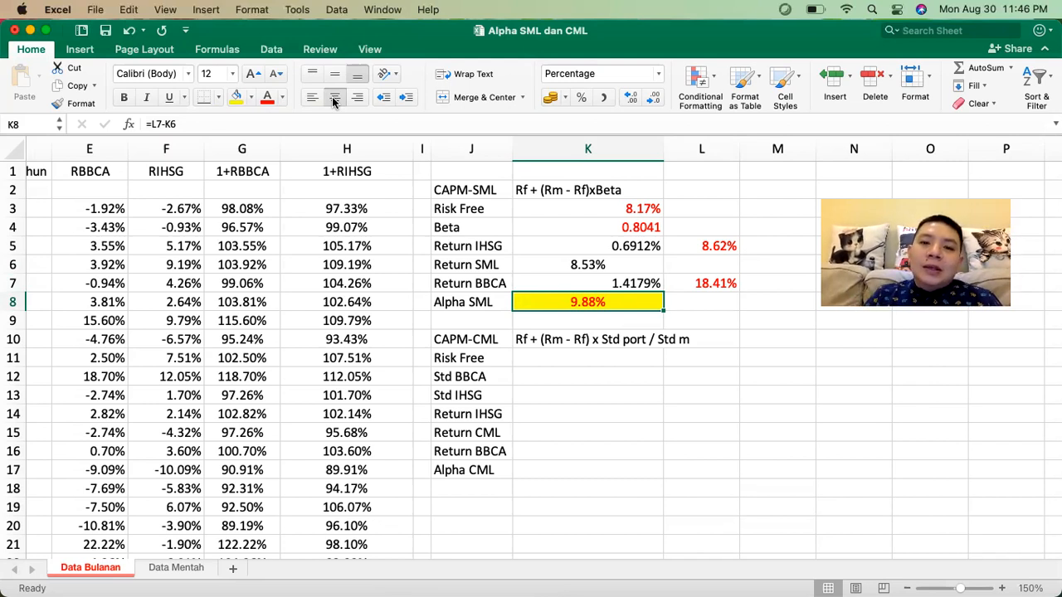
Examine the CAPM-CML section and the BBCA price and return columns of the monthly data
{"action": "left_click", "coordinate": [493, 339]}
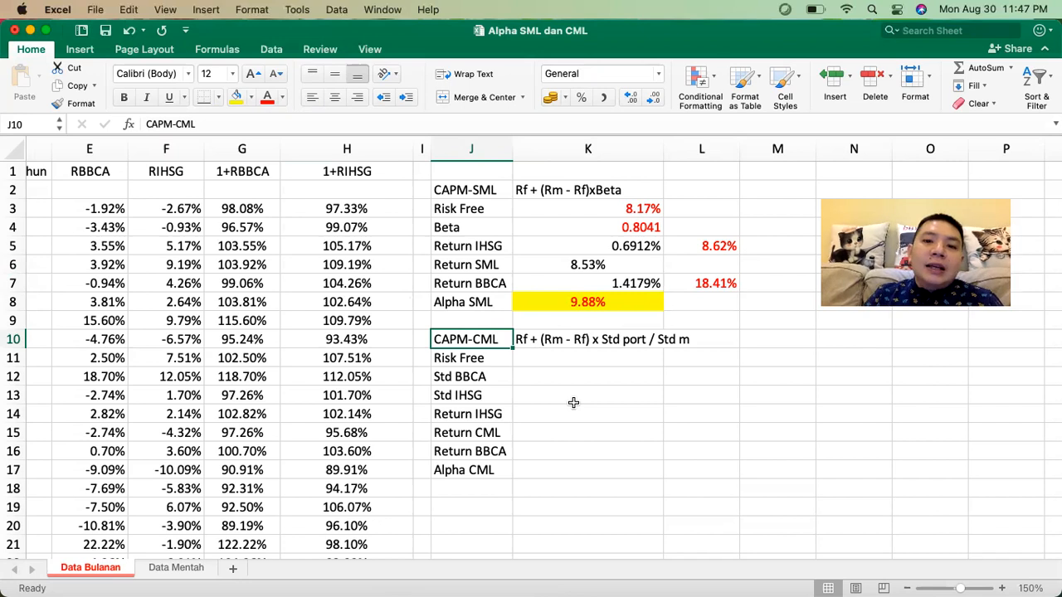
{"action": "scroll", "coordinate": [498, 356], "scroll_direction": "left", "scroll_amount": 3}
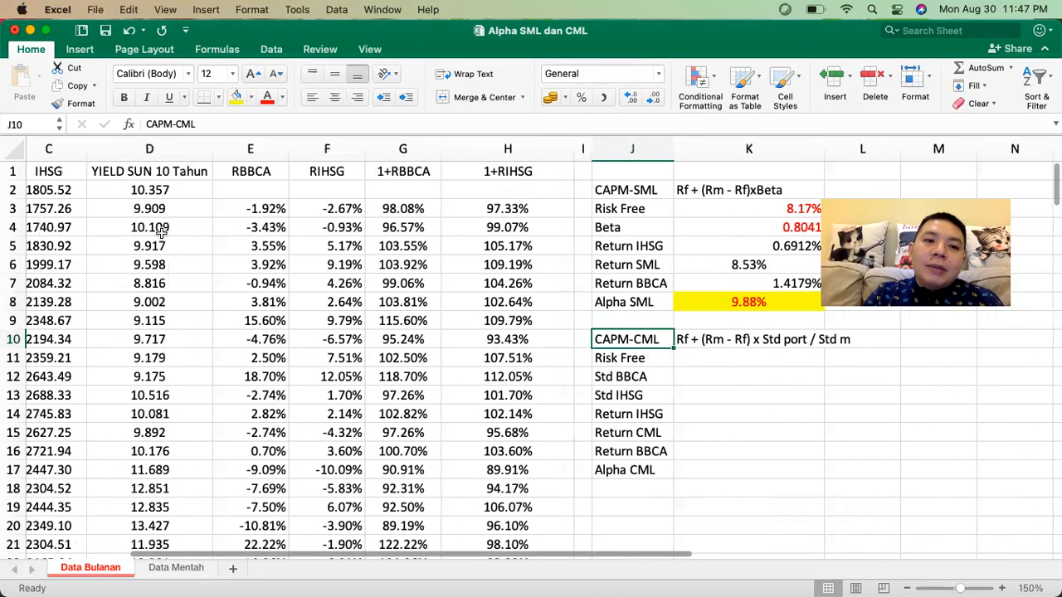
{"action": "scroll", "coordinate": [111, 218], "scroll_direction": "left", "scroll_amount": 2}
{"action": "left_click", "coordinate": [88, 172]}
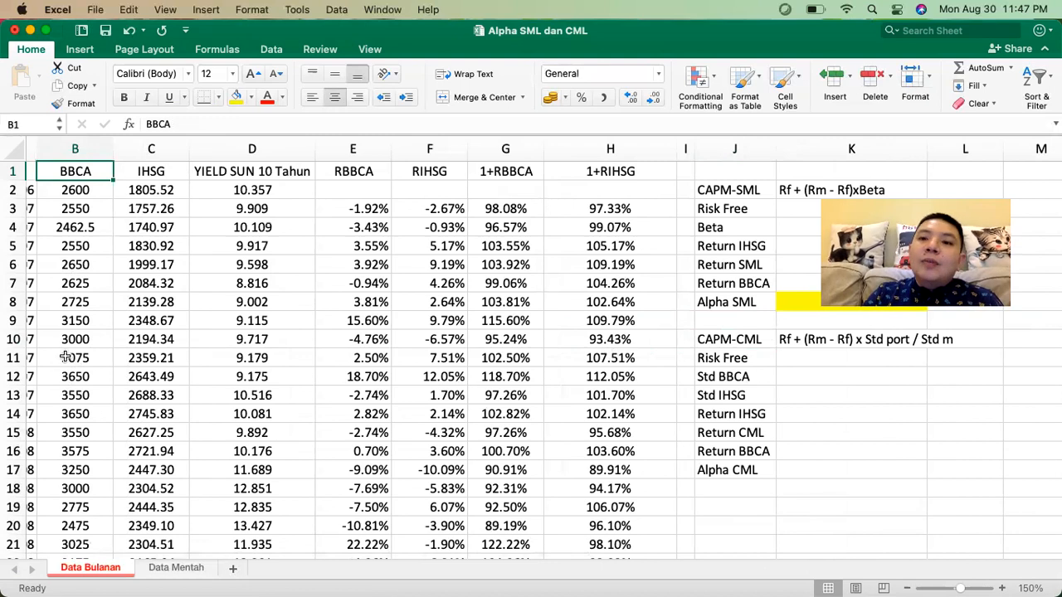
{"action": "scroll", "coordinate": [307, 363], "scroll_direction": "right", "scroll_amount": 1}
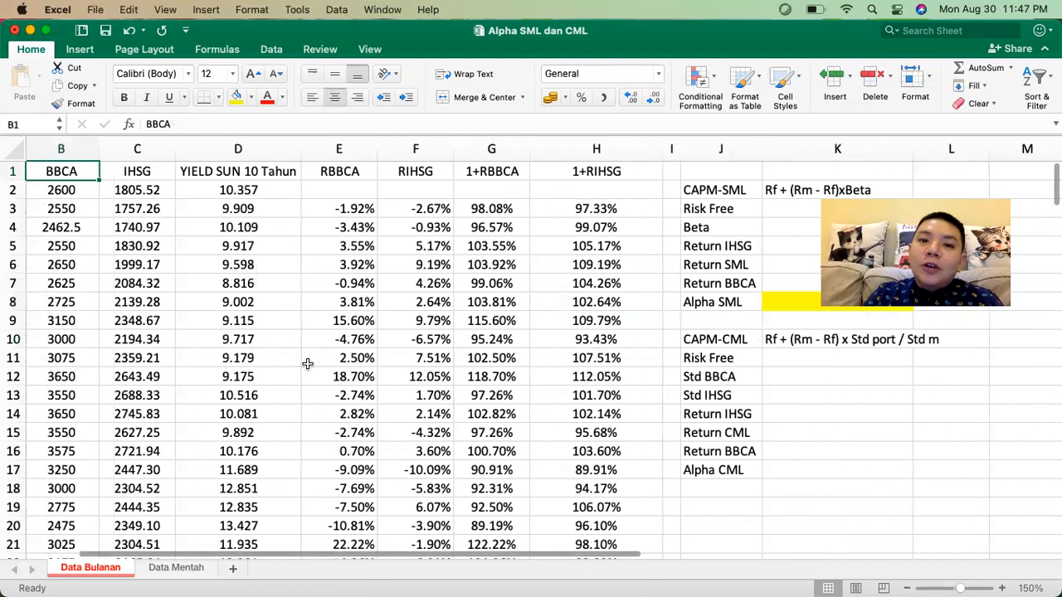
{"action": "scroll", "coordinate": [307, 364], "scroll_direction": "right", "scroll_amount": 3}
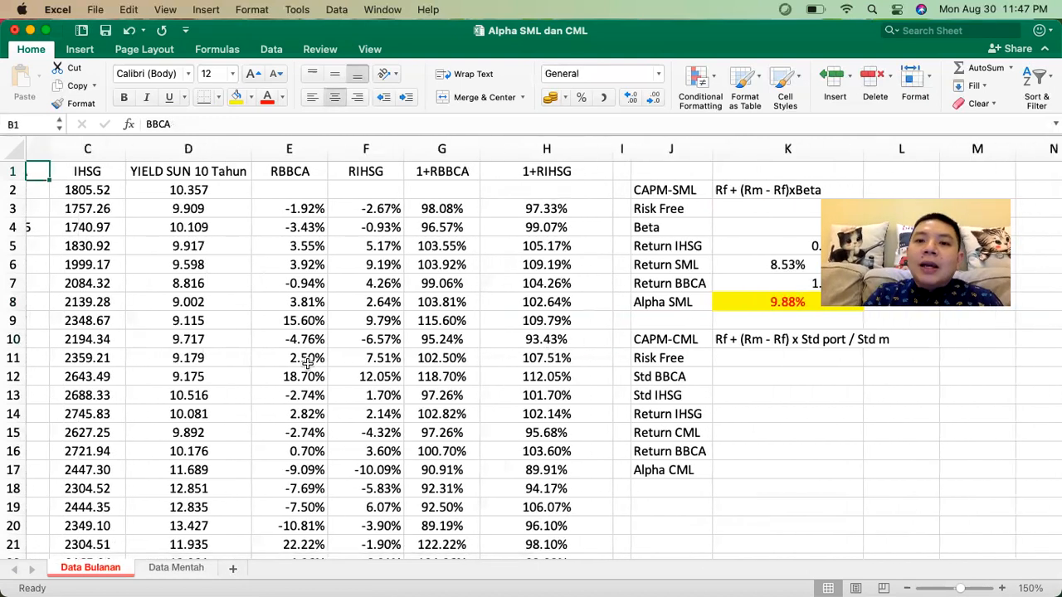
{"action": "scroll", "coordinate": [307, 363], "scroll_direction": "right", "scroll_amount": 2}
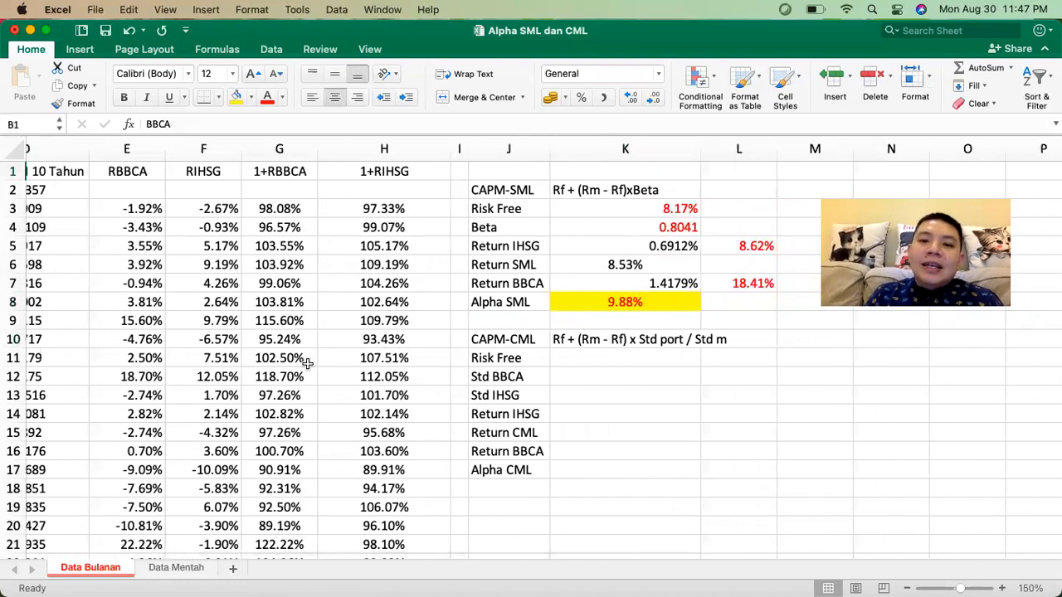
Fill the CML Risk Free in K11 by referencing the SML risk-free rate in K3
{"action": "left_click", "coordinate": [612, 358]}
{"action": "type", "text": "="}
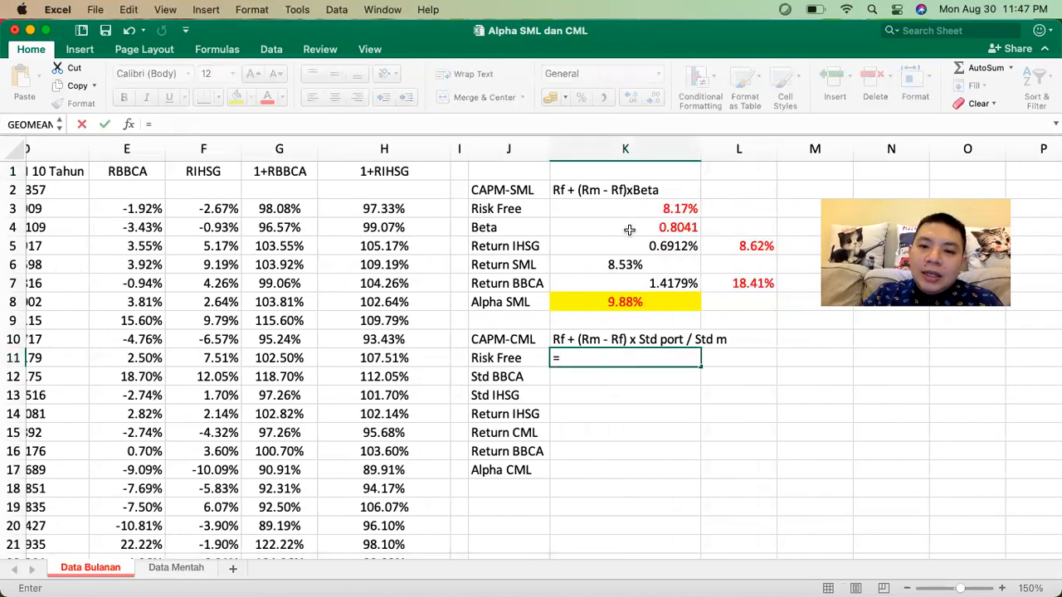
{"action": "left_click", "coordinate": [623, 210]}
{"action": "key", "text": "Return"}
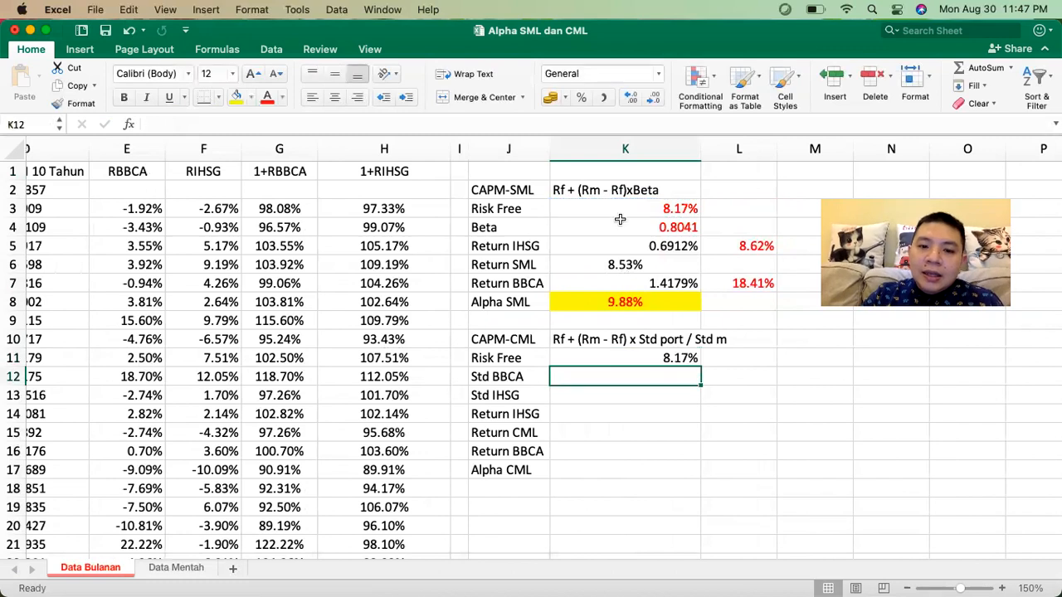
Fill the CML Return IHSG in K14 by referencing the monthly Return IHSG in K5
{"action": "left_click", "coordinate": [618, 415]}
{"action": "type", "text": "="}
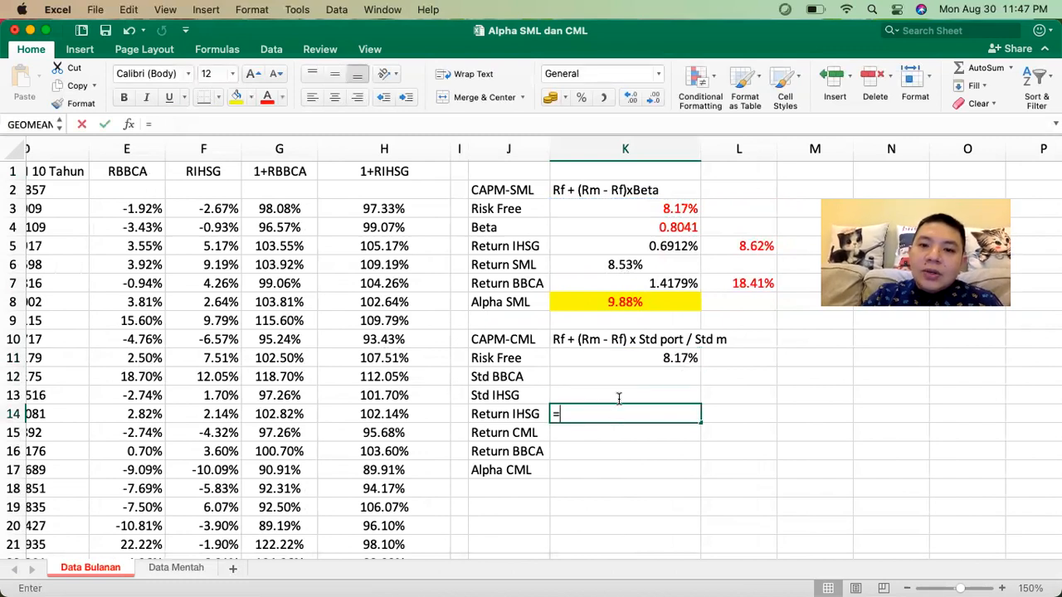
{"action": "left_click", "coordinate": [625, 246]}
{"action": "key", "text": "Return"}
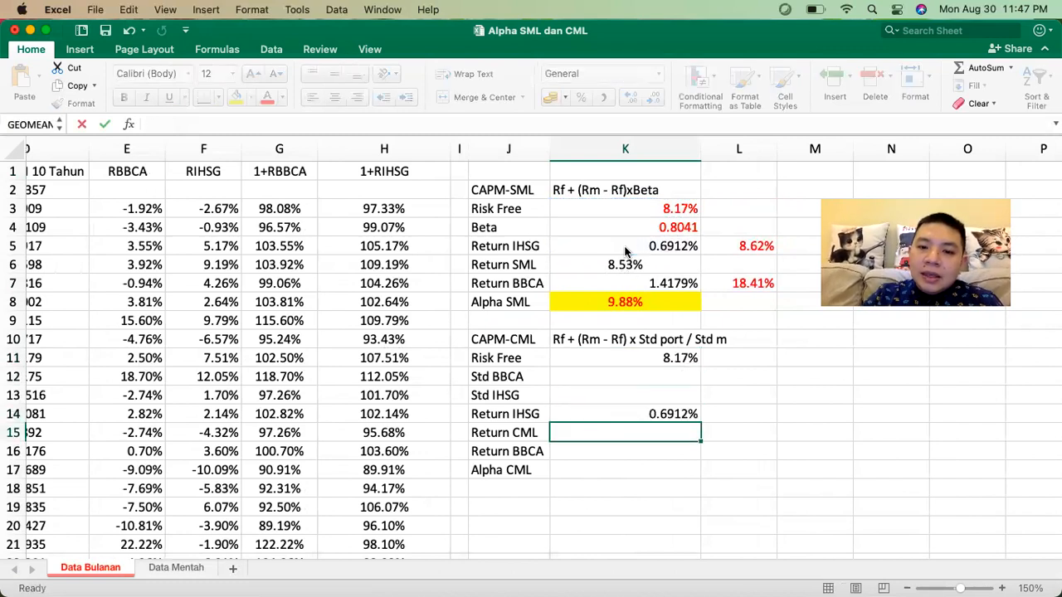
Fill the annual CML Return IHSG in L14 by referencing the annual SML value in L5
{"action": "left_click", "coordinate": [727, 409]}
{"action": "type", "text": "="}
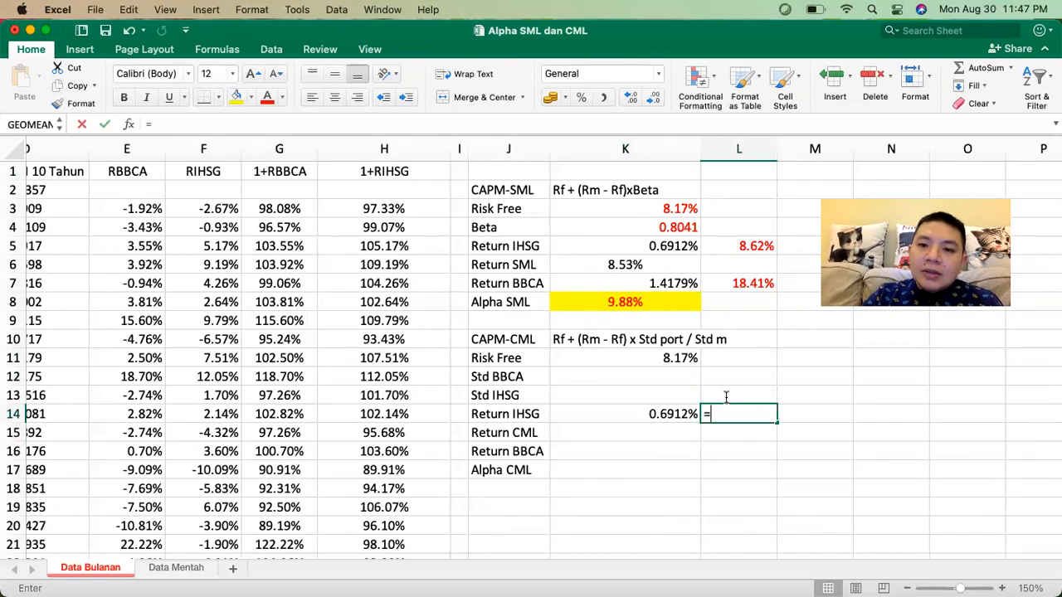
{"action": "left_click", "coordinate": [745, 247]}
{"action": "key", "text": "Return"}
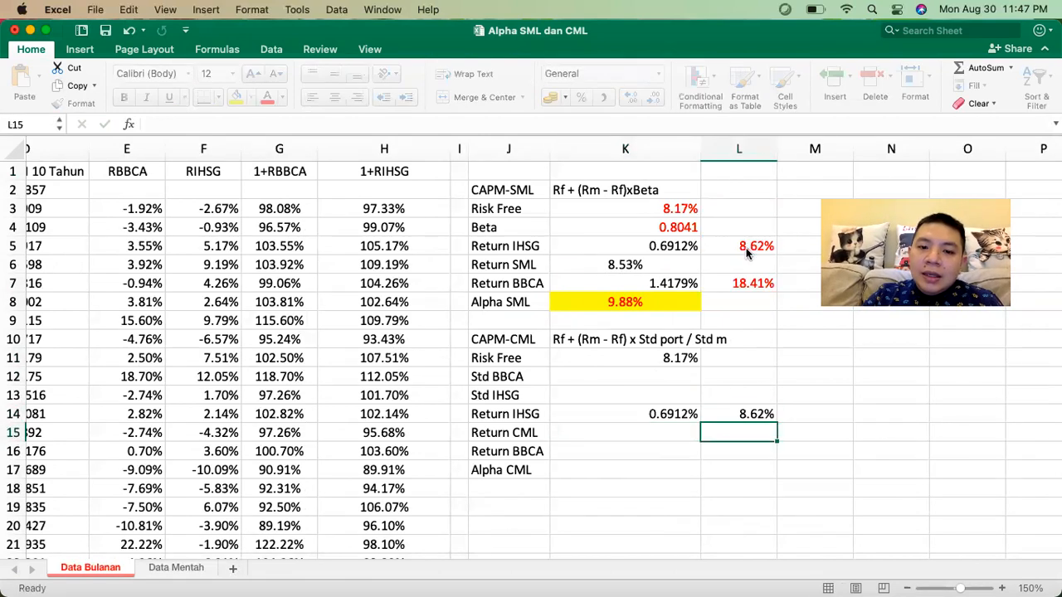
Fill the CML Return BBCA row by referencing K7 in K16 for the monthly return and L7 in L16 for the annual return
{"action": "left_click", "coordinate": [612, 449]}
{"action": "type", "text": "="}
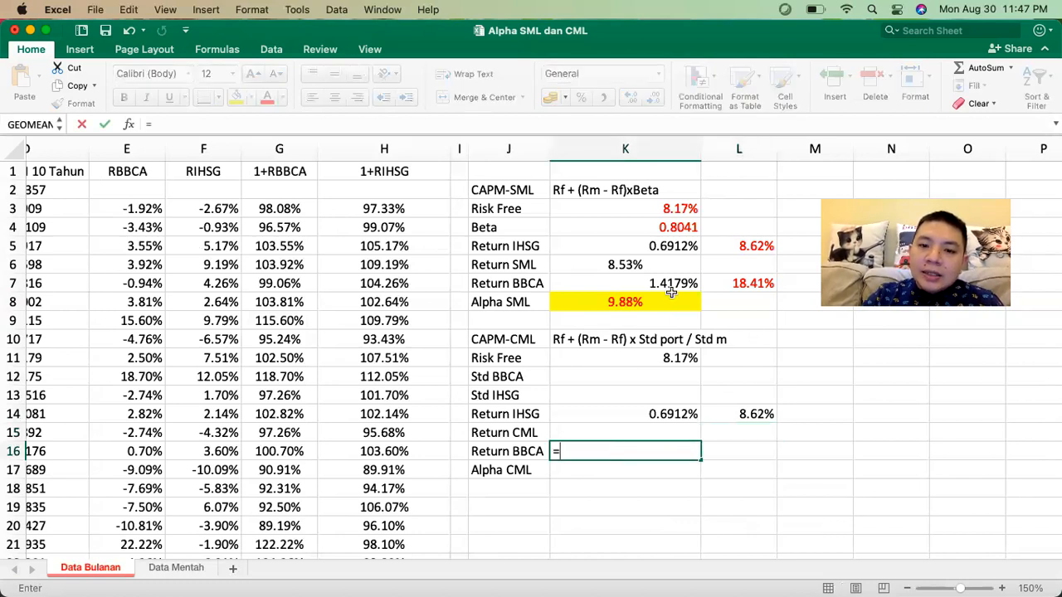
{"action": "left_click", "coordinate": [662, 283]}
{"action": "key", "text": "Return"}
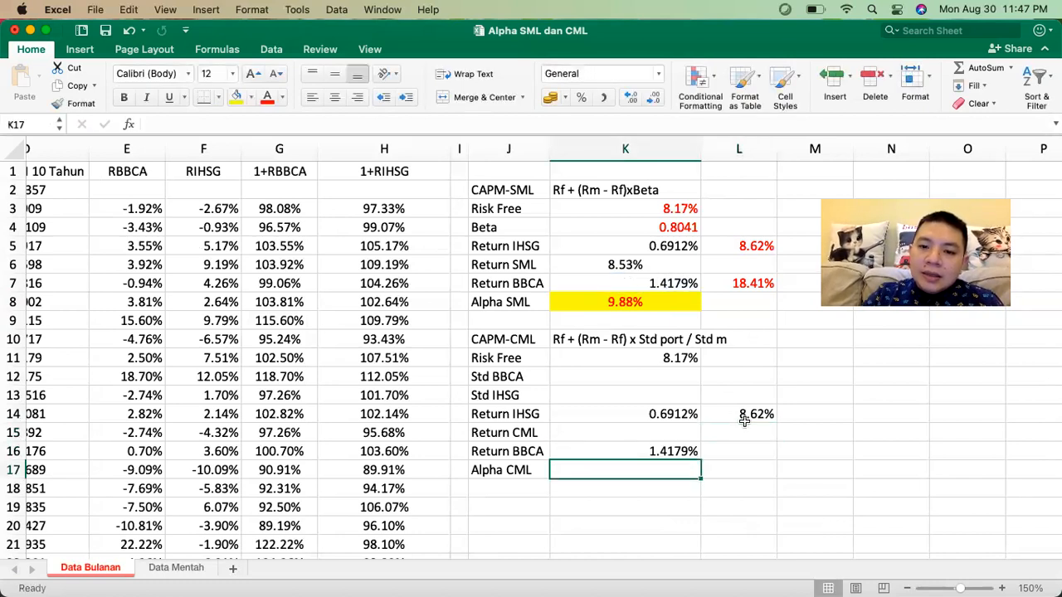
{"action": "left_click", "coordinate": [738, 450]}
{"action": "type", "text": "="}
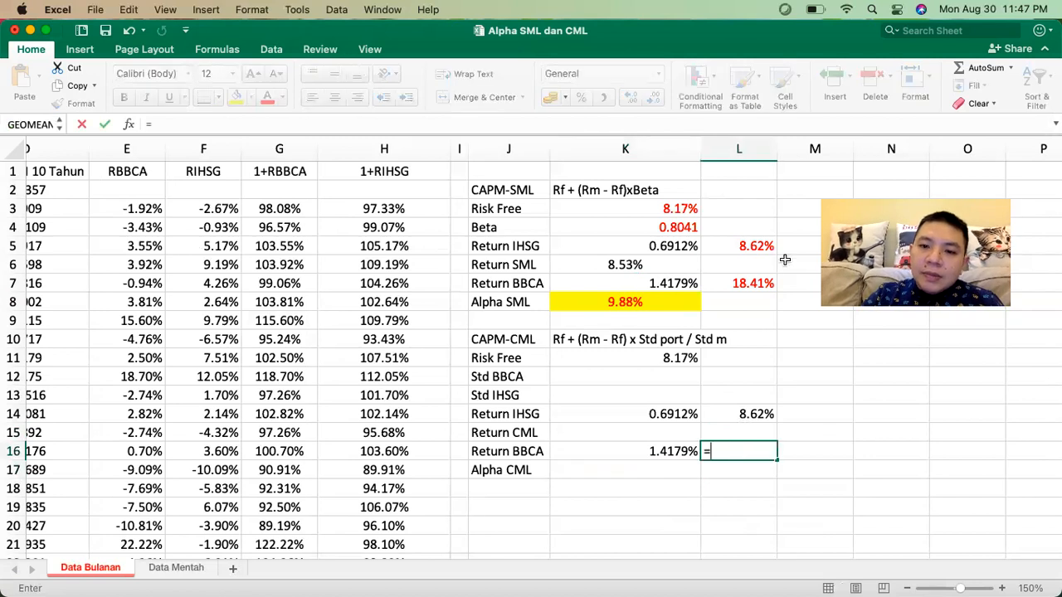
{"action": "left_click", "coordinate": [753, 284]}
{"action": "key", "text": "Return"}
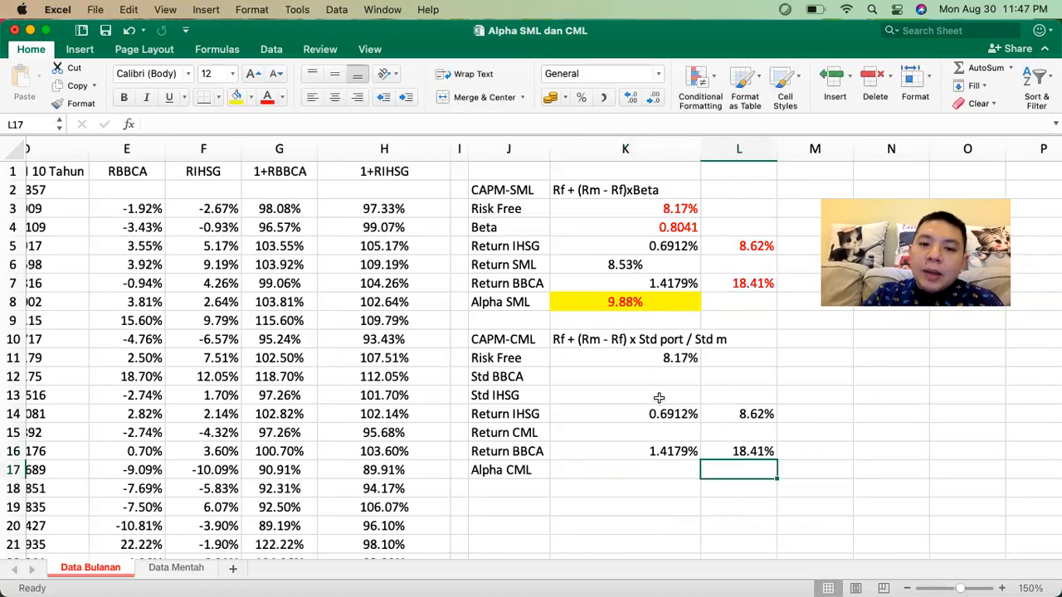
Calculate the monthly Std BBCA in K12 with STDEVA over the RBBCA returns in E3:E176
{"action": "left_click", "coordinate": [636, 376]}
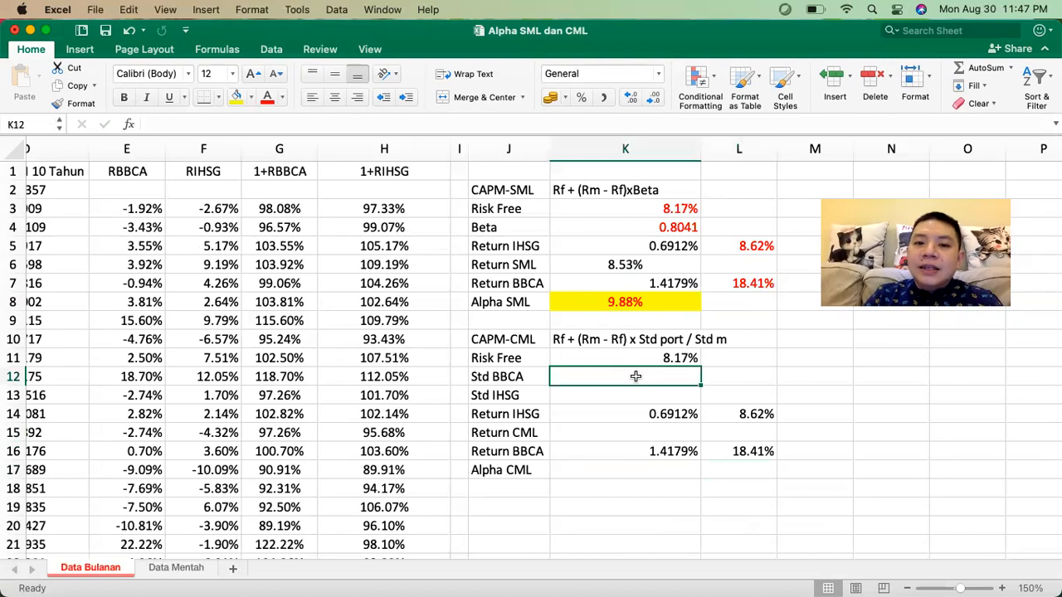
{"action": "type", "text": "=s"}
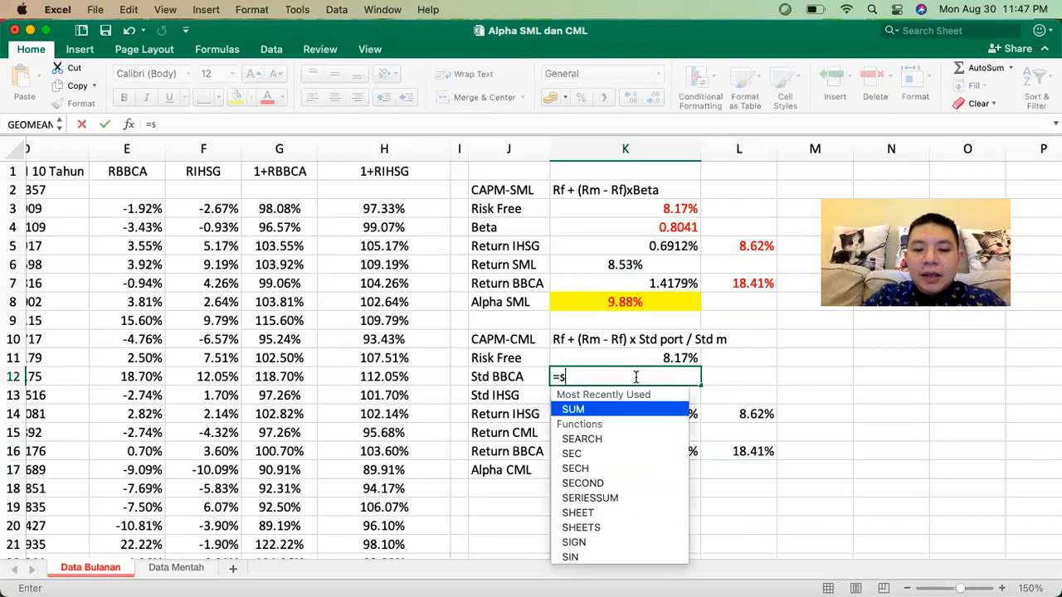
{"action": "type", "text": "tdeva("}
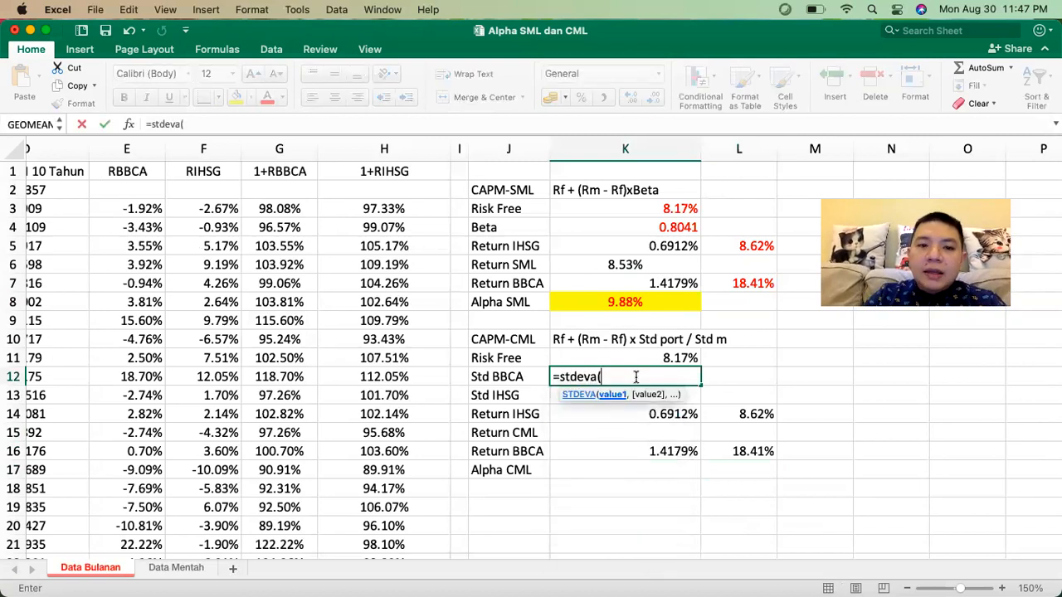
{"action": "left_click_drag", "start_coordinate": [129, 209], "coordinate": [132, 503]}
{"action": "key", "text": "Escape"}
Format the Std BBCA value in K12 as a percentage with two decimals
{"action": "scroll", "coordinate": [343, 411], "scroll_direction": "up", "scroll_amount": 5}
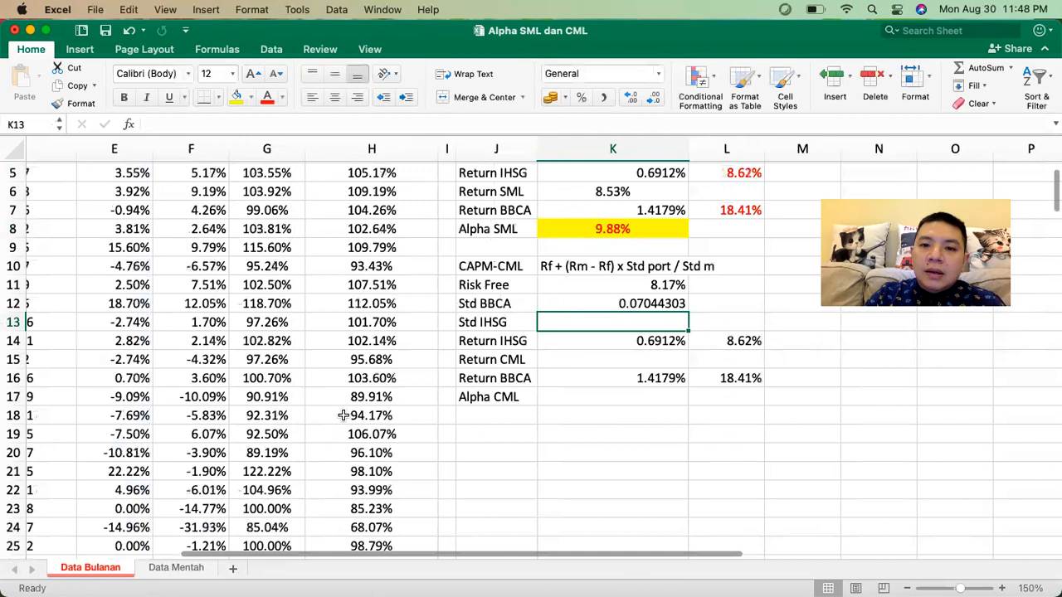
{"action": "left_click", "coordinate": [606, 309]}
{"action": "scroll", "coordinate": [608, 308], "scroll_direction": "up", "scroll_amount": 3}
{"action": "scroll", "coordinate": [607, 308], "scroll_direction": "left", "scroll_amount": 1}
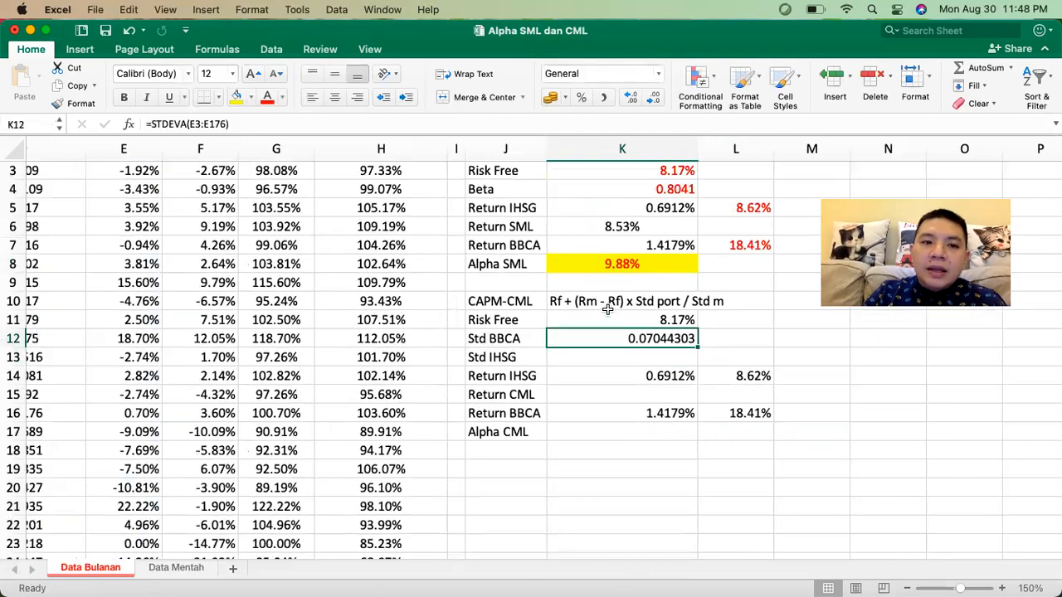
{"action": "left_click", "coordinate": [654, 98]}
{"action": "left_click", "coordinate": [654, 98]}
{"action": "left_click", "coordinate": [654, 98]}
{"action": "left_click", "coordinate": [653, 99]}
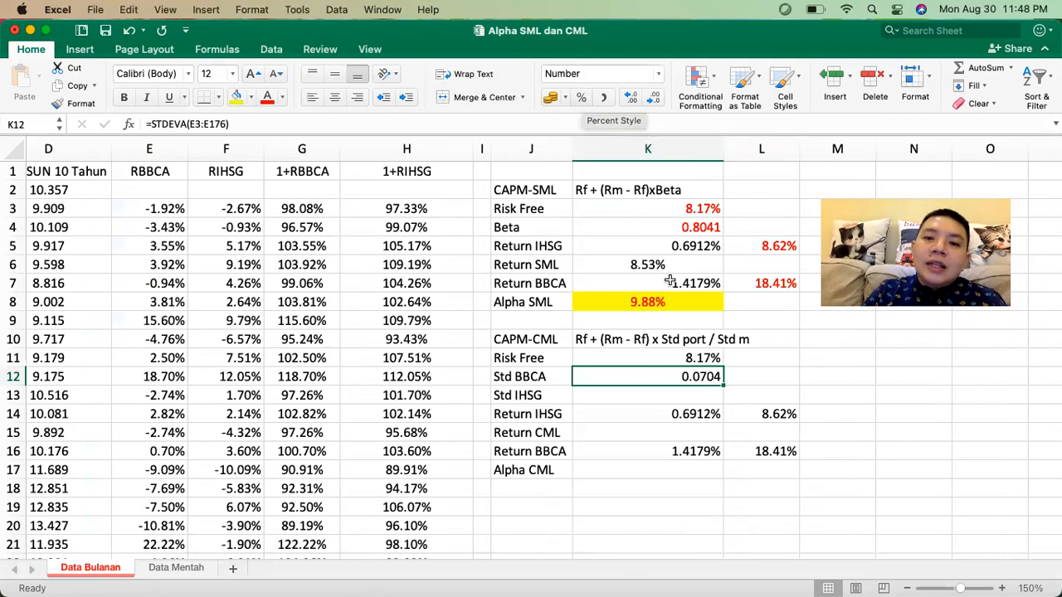
{"action": "left_click", "coordinate": [581, 97]}
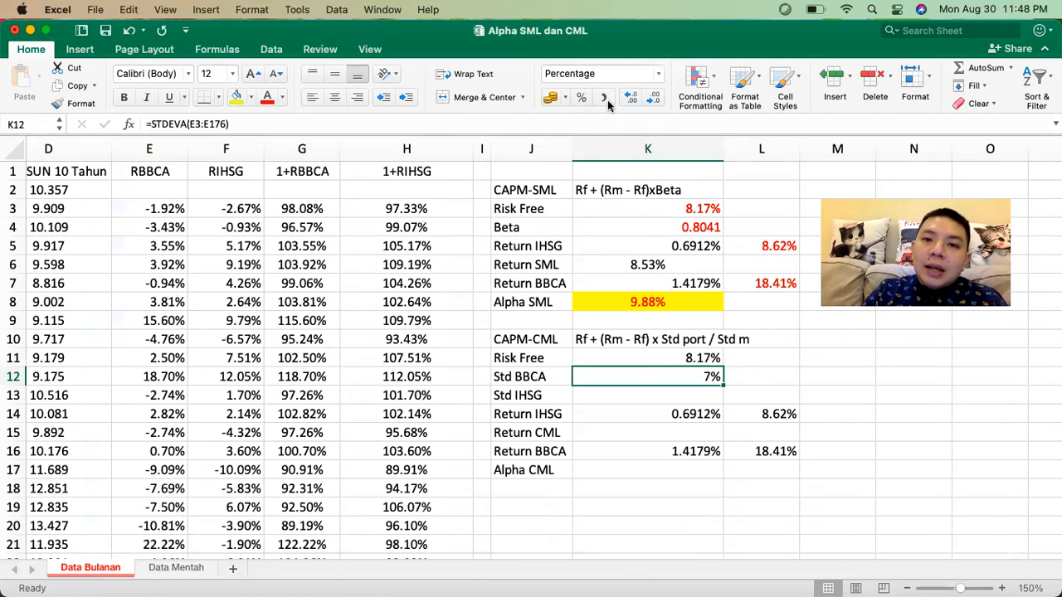
{"action": "left_click", "coordinate": [654, 98]}
Annualize the Std BBCA in L12 with the formula =K12*12^0.5
{"action": "left_click", "coordinate": [759, 376]}
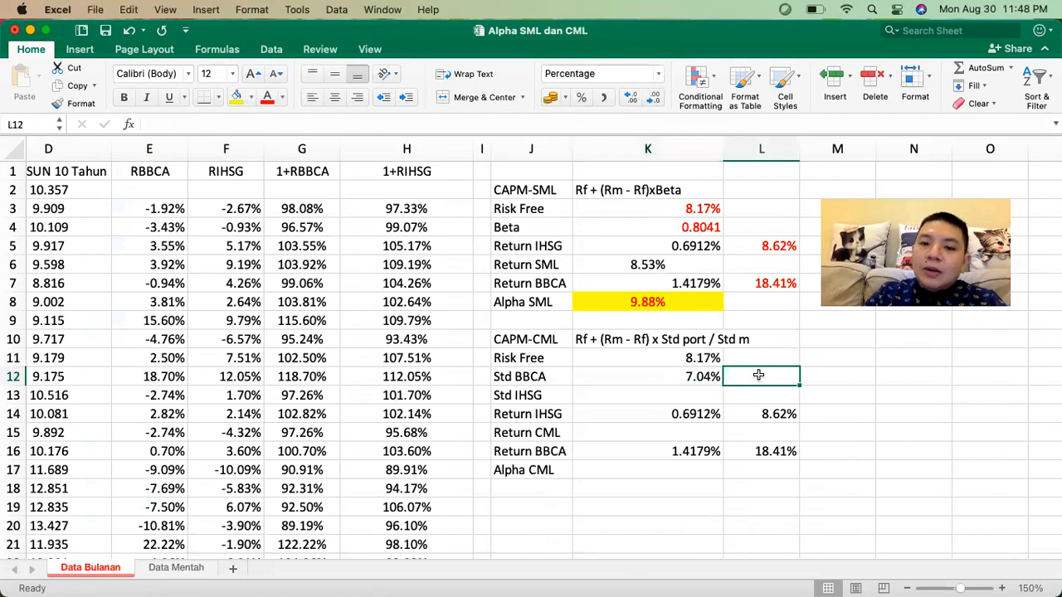
{"action": "type", "text": "="}
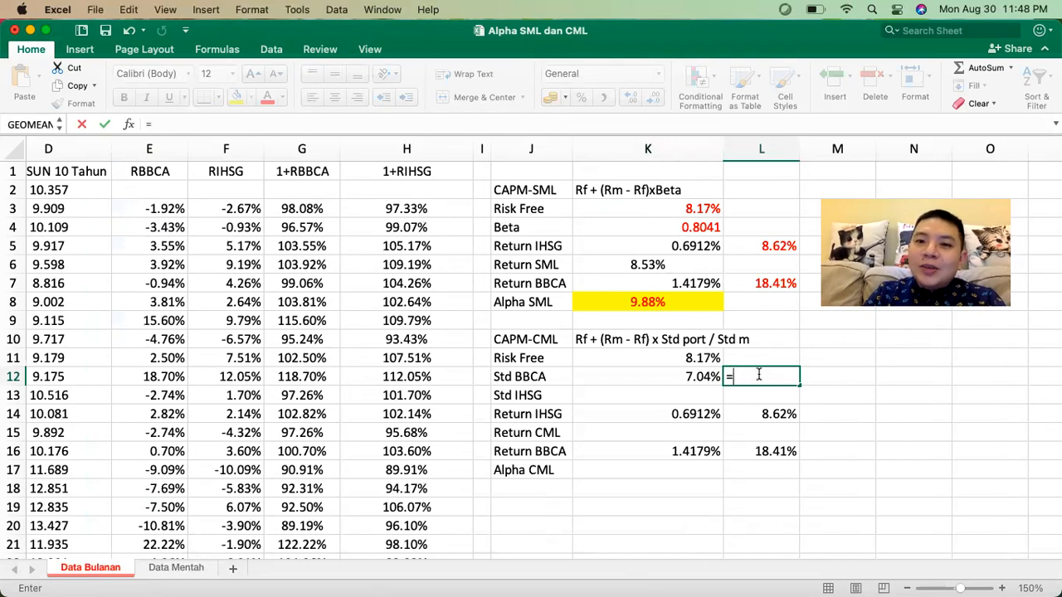
{"action": "key", "text": "Left"}
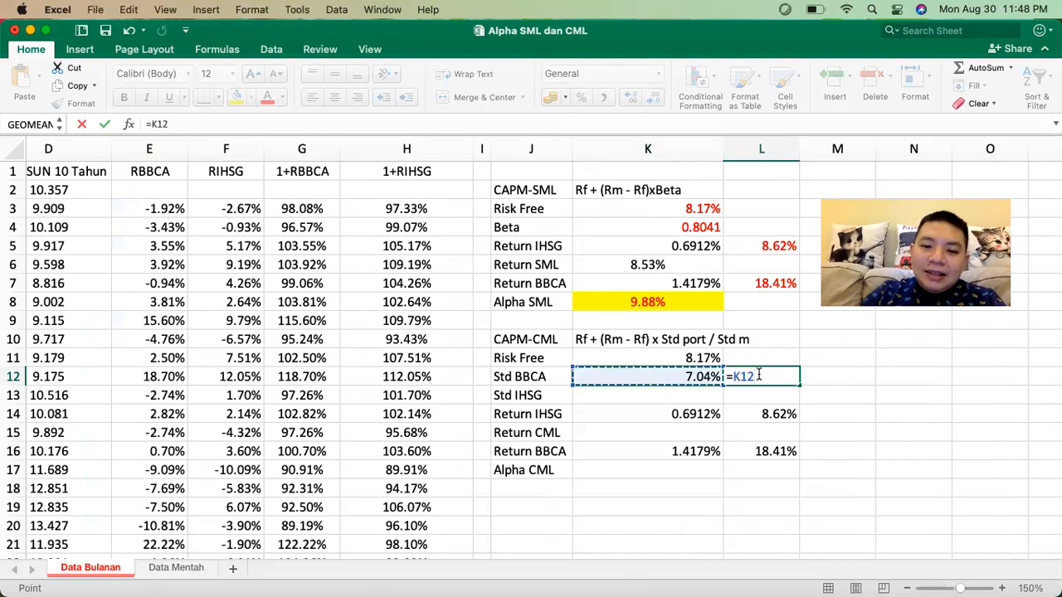
{"action": "type", "text": "*"}
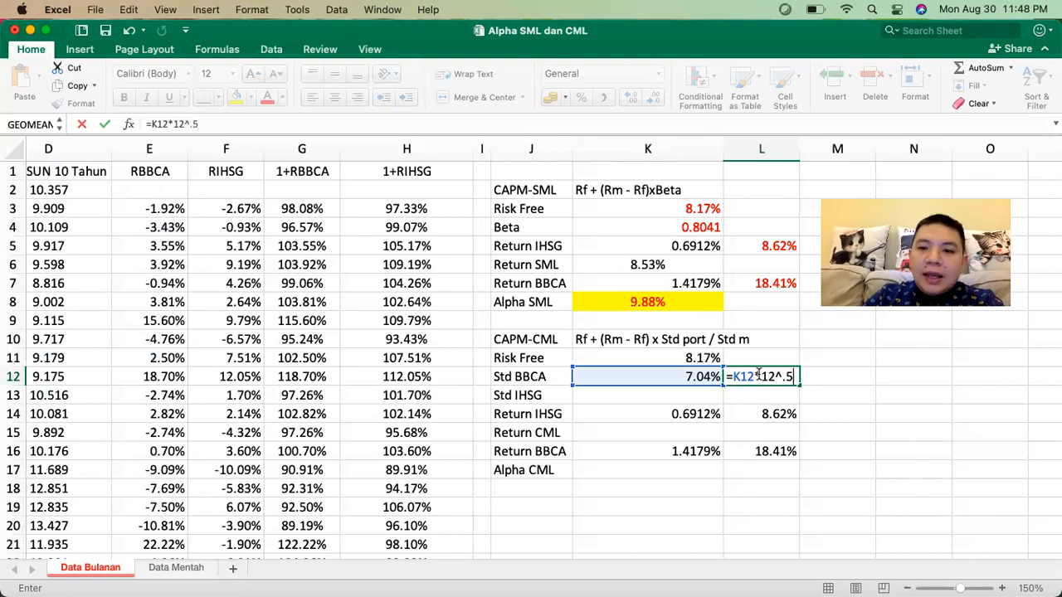
{"action": "key", "text": "Return"}
Format the annual Std BBCA in L12 as a percentage with two decimals and red text
{"action": "left_click", "coordinate": [758, 376]}
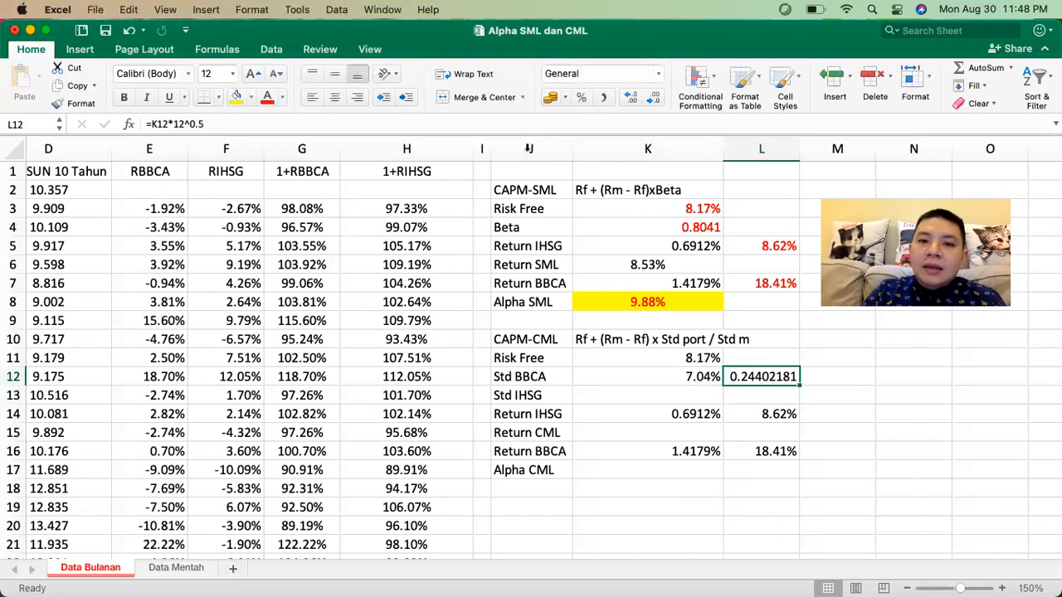
{"action": "left_click", "coordinate": [580, 98]}
{"action": "left_click", "coordinate": [632, 98]}
{"action": "left_click", "coordinate": [632, 98]}
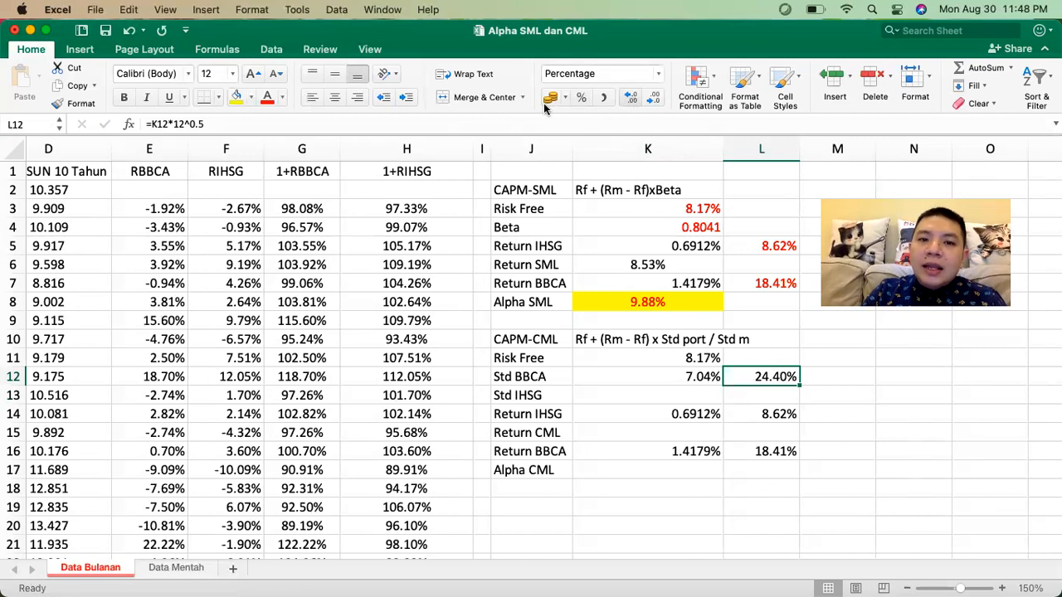
{"action": "left_click", "coordinate": [268, 97]}
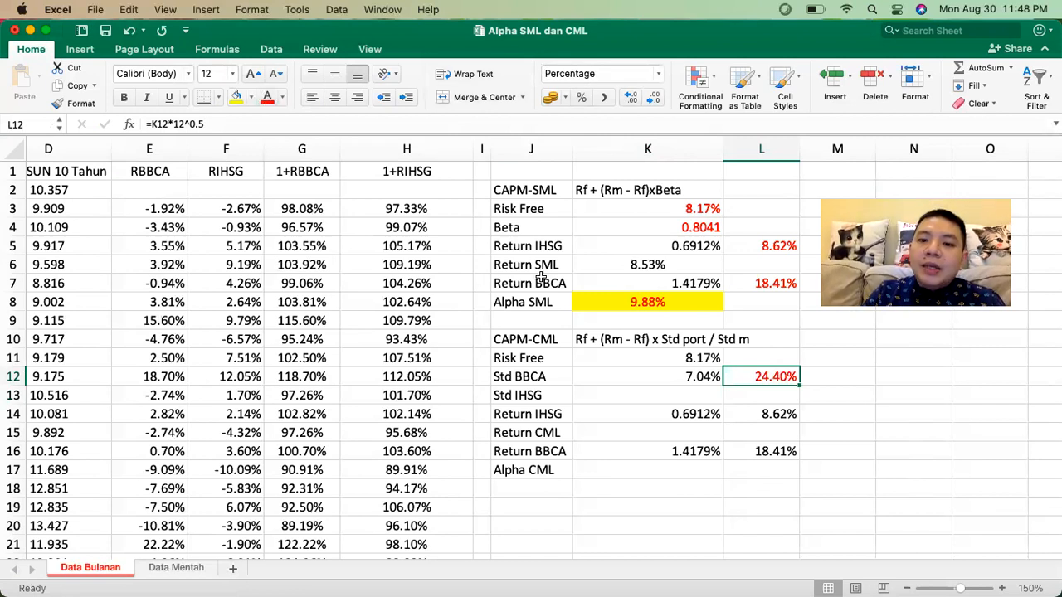
Copy the monthly and annual Std BBCA cells K12:L12 into the Std IHSG row starting at K13
{"action": "left_click", "coordinate": [682, 374]}
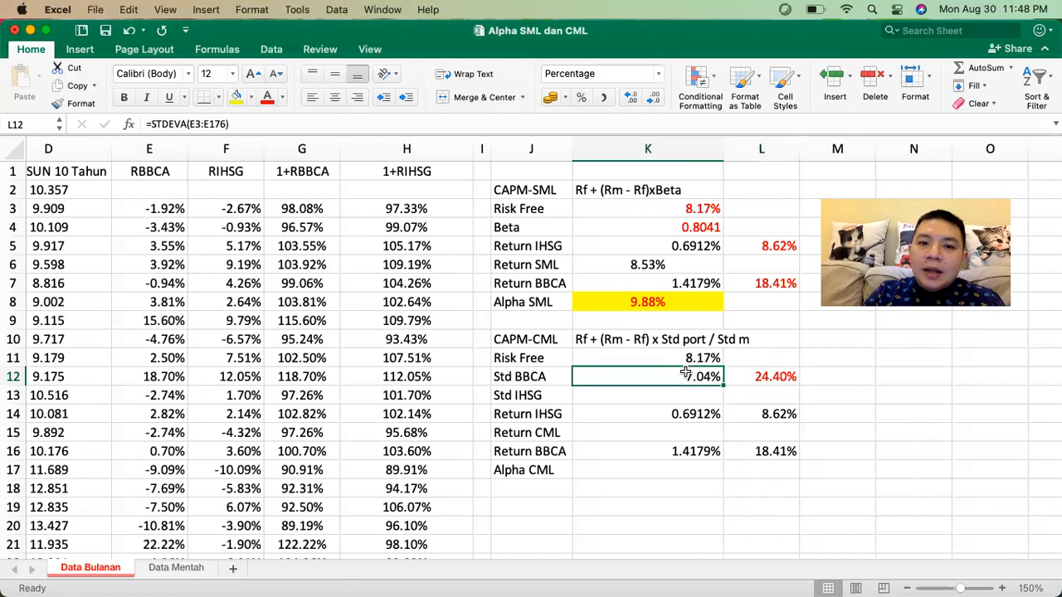
{"action": "double_click", "coordinate": [686, 375]}
{"action": "key", "text": "Return"}
{"action": "left_click", "coordinate": [687, 377]}
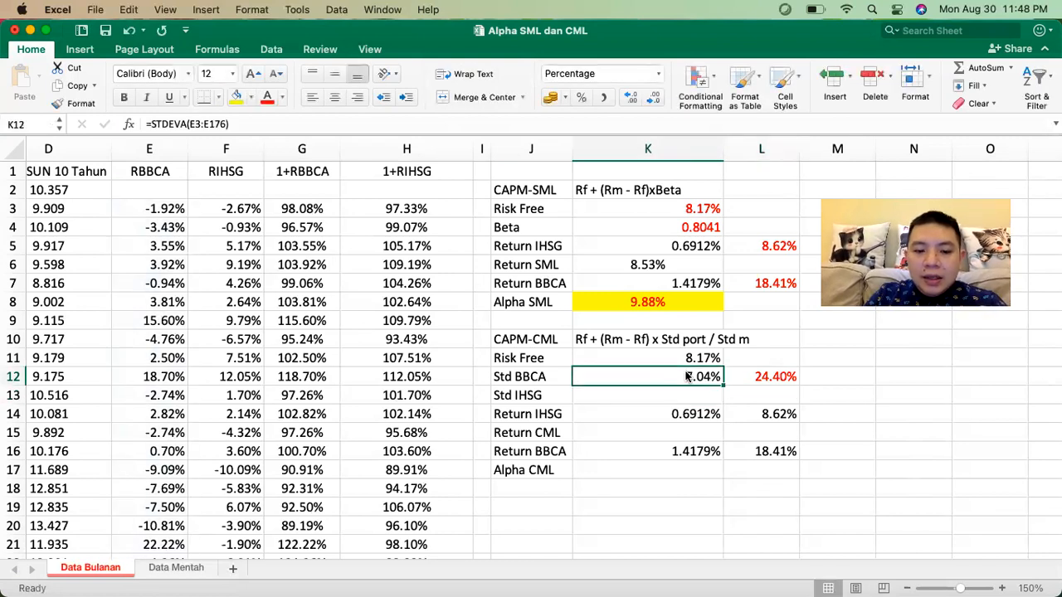
{"action": "key", "text": "shift+Right"}
{"action": "key", "text": "super+c"}
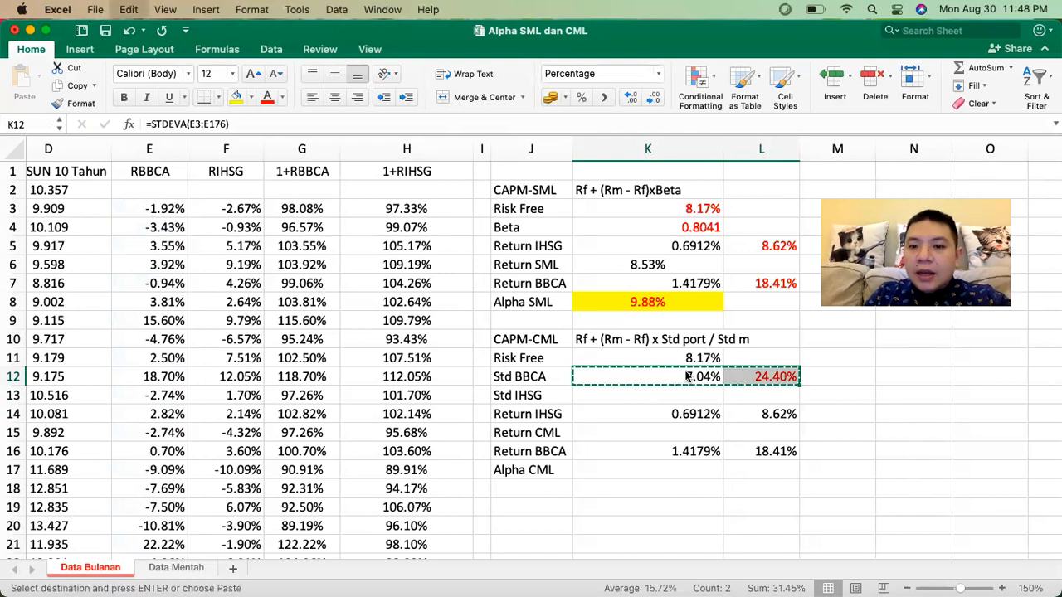
{"action": "left_click", "coordinate": [668, 396]}
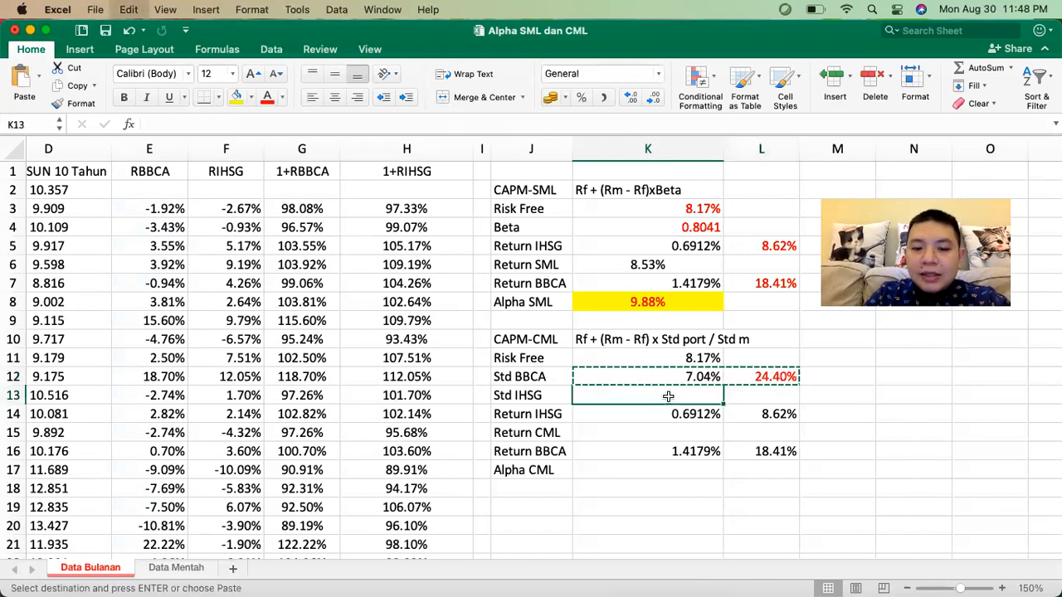
{"action": "key", "text": "super+v"}
Point the STDEVA formula in K13 at the RIHSG returns in column F, with =K13*12^0.5 as the annual Std IHSG in L13
{"action": "double_click", "coordinate": [652, 395]}
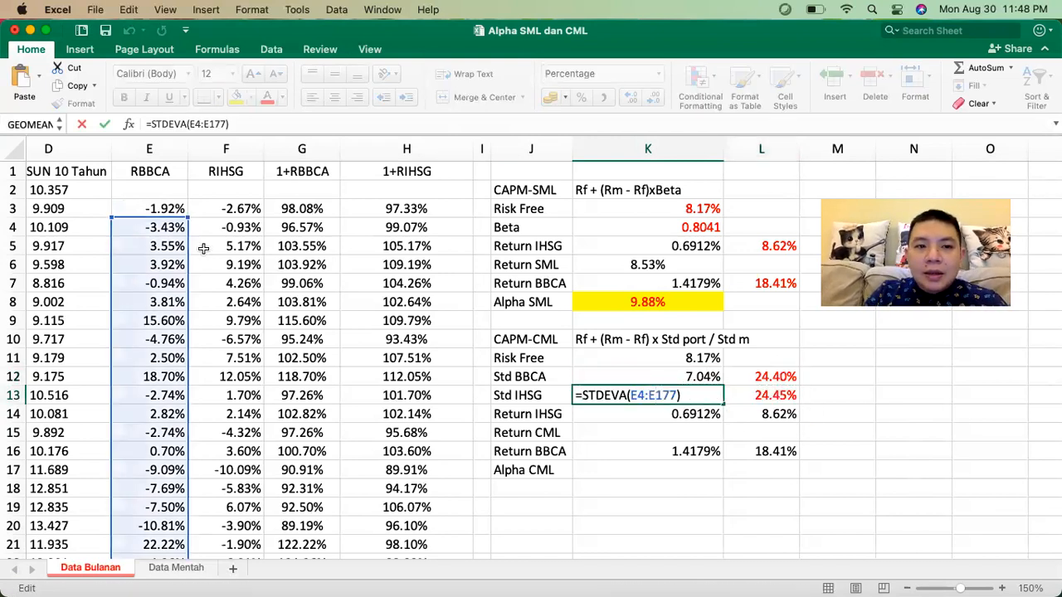
{"action": "left_click_drag", "start_coordinate": [187, 257], "coordinate": [246, 225]}
{"action": "key", "text": "Return"}
{"action": "left_click", "coordinate": [771, 395]}
{"action": "type", "text": "=K13*12^0.5"}
{"action": "key", "text": "Return"}
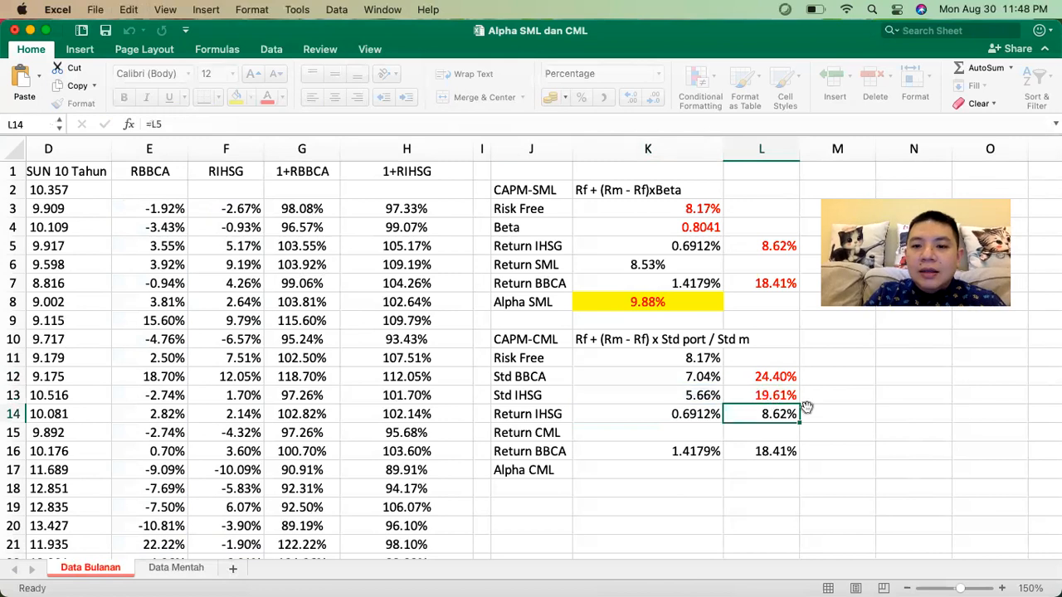
{"action": "left_click", "coordinate": [780, 390]}
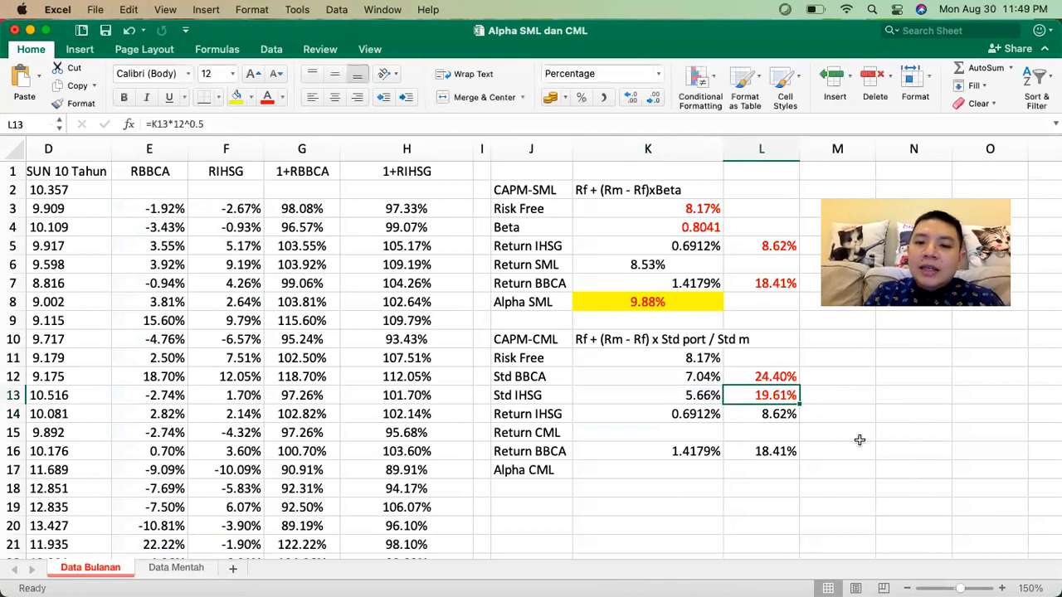
Color the CML Risk Free in K11, annual Return IHSG in L14 and annual Return BBCA in L16 red
{"action": "left_click", "coordinate": [656, 355]}
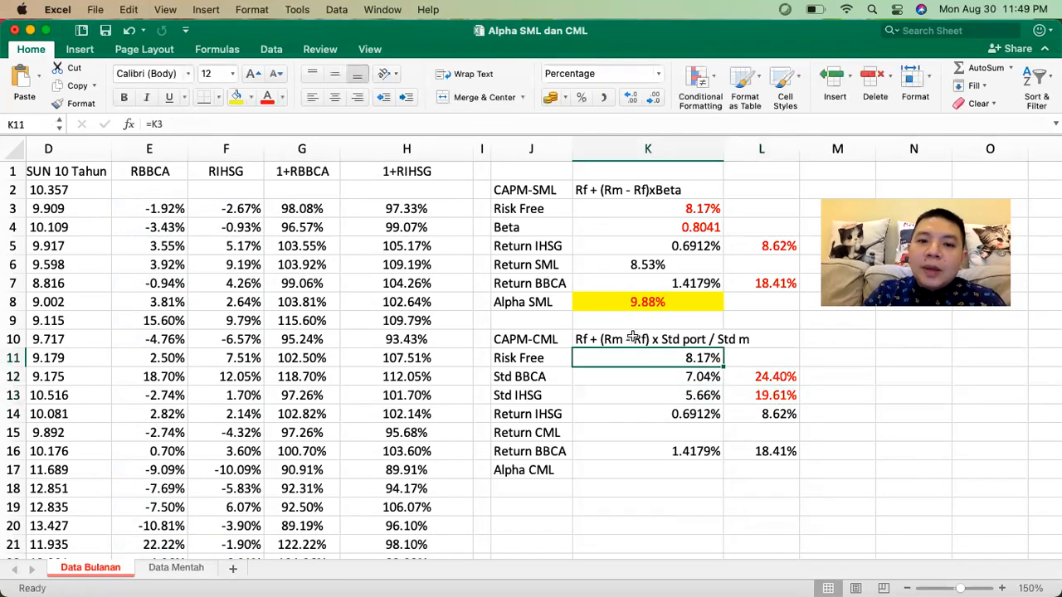
{"action": "left_click", "coordinate": [267, 97]}
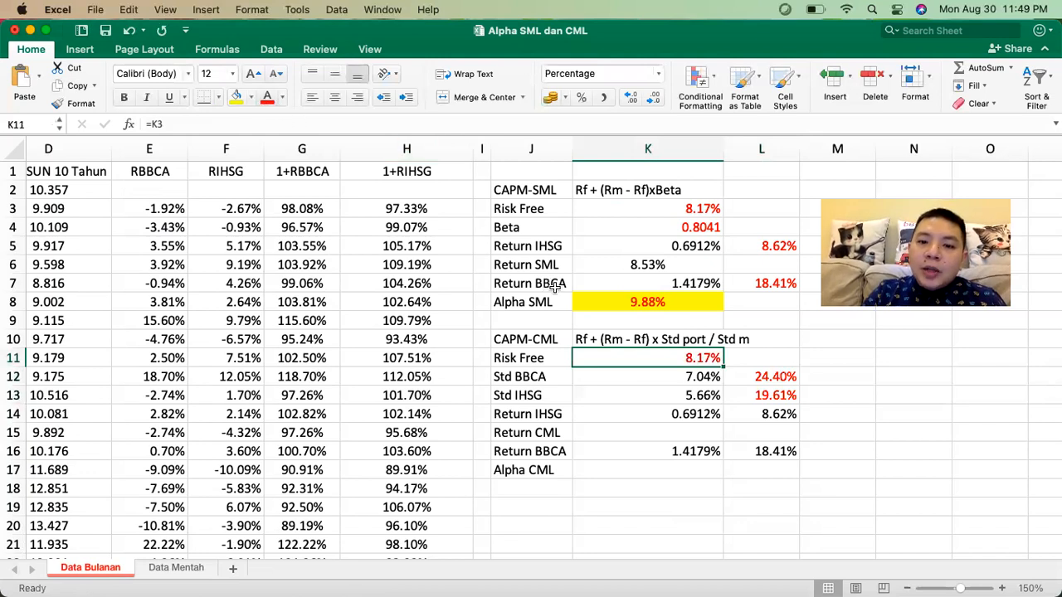
{"action": "left_click", "coordinate": [771, 375]}
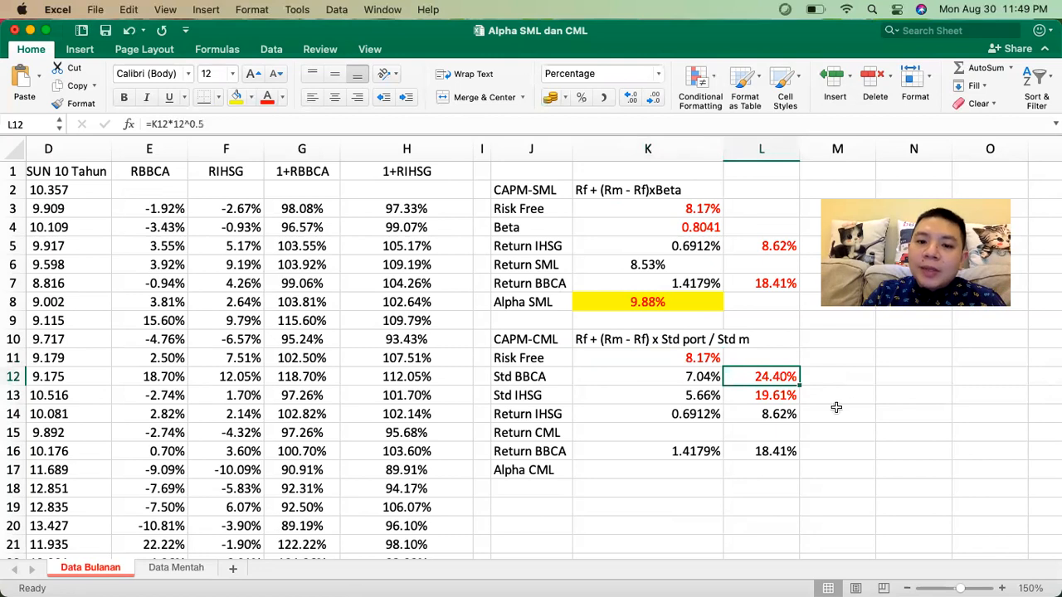
{"action": "left_click", "coordinate": [774, 390]}
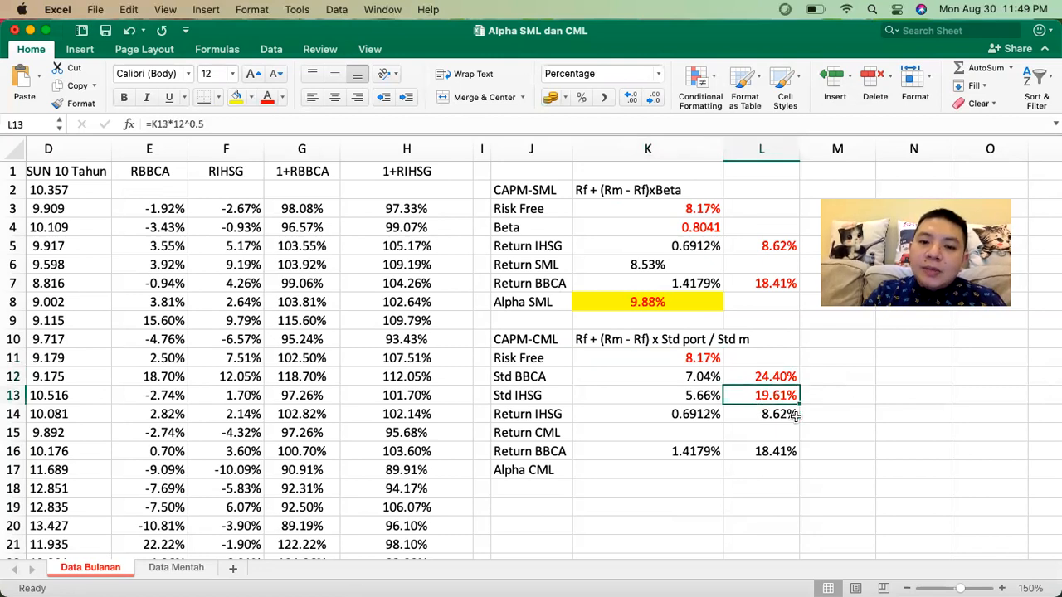
{"action": "left_click", "coordinate": [767, 415]}
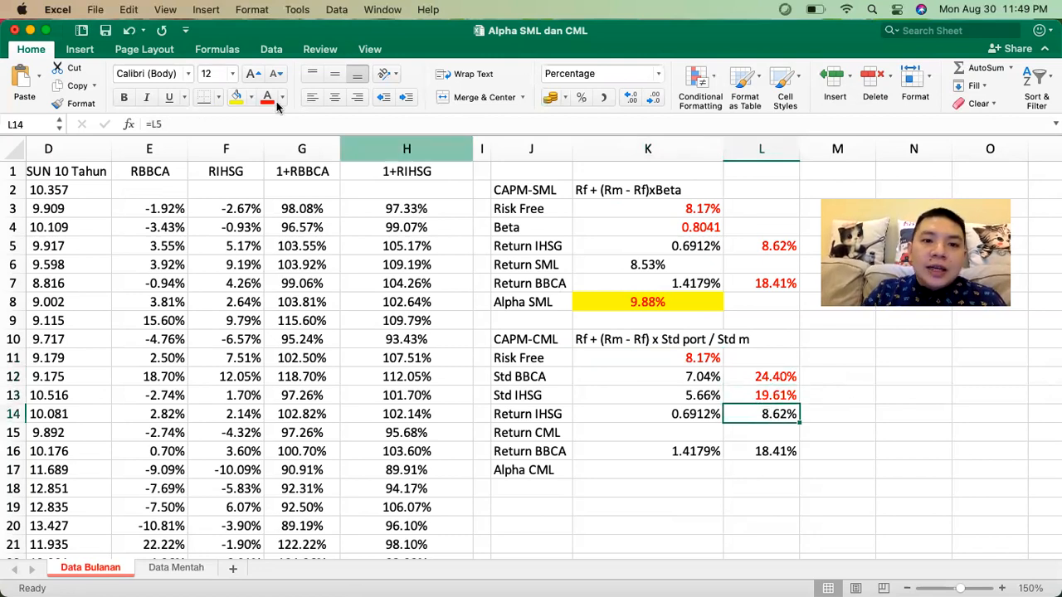
{"action": "left_click", "coordinate": [760, 453]}
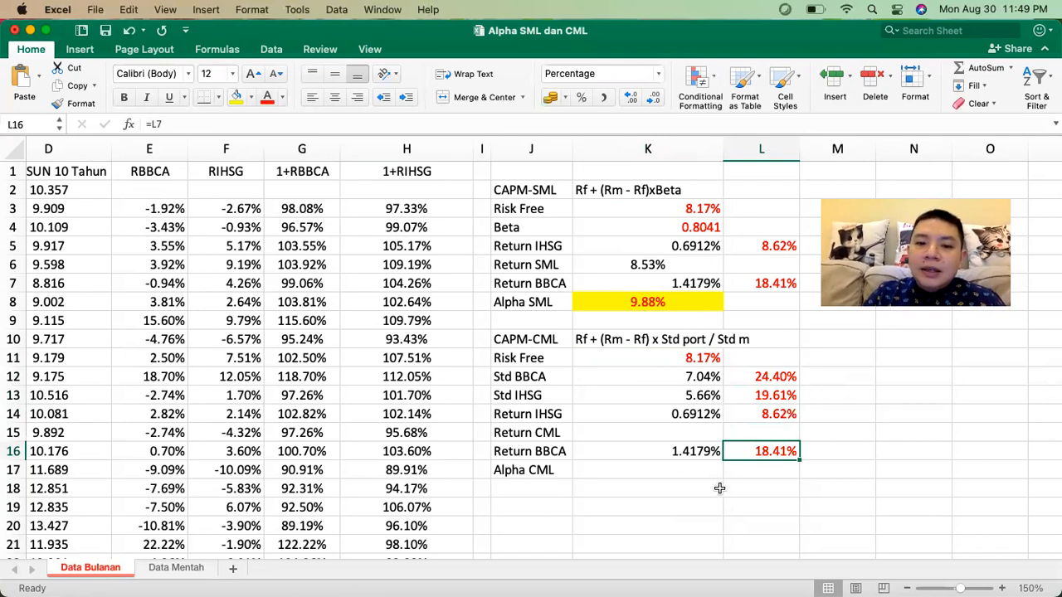
Calculate the Return CML in K15 with the formula =K11+(L14-K11)*L12/L13
{"action": "left_click", "coordinate": [628, 429]}
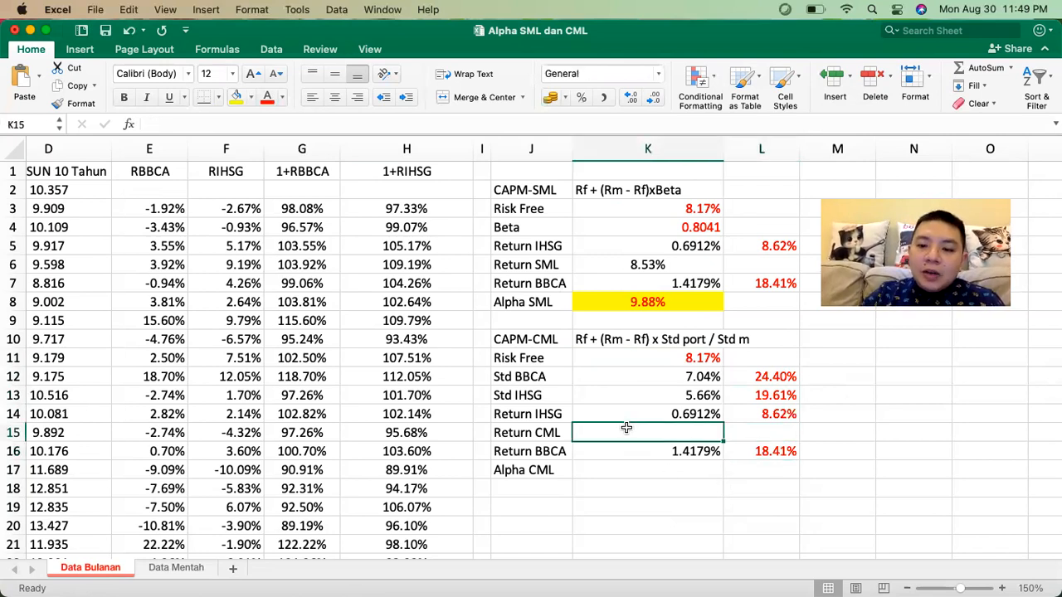
{"action": "type", "text": "="}
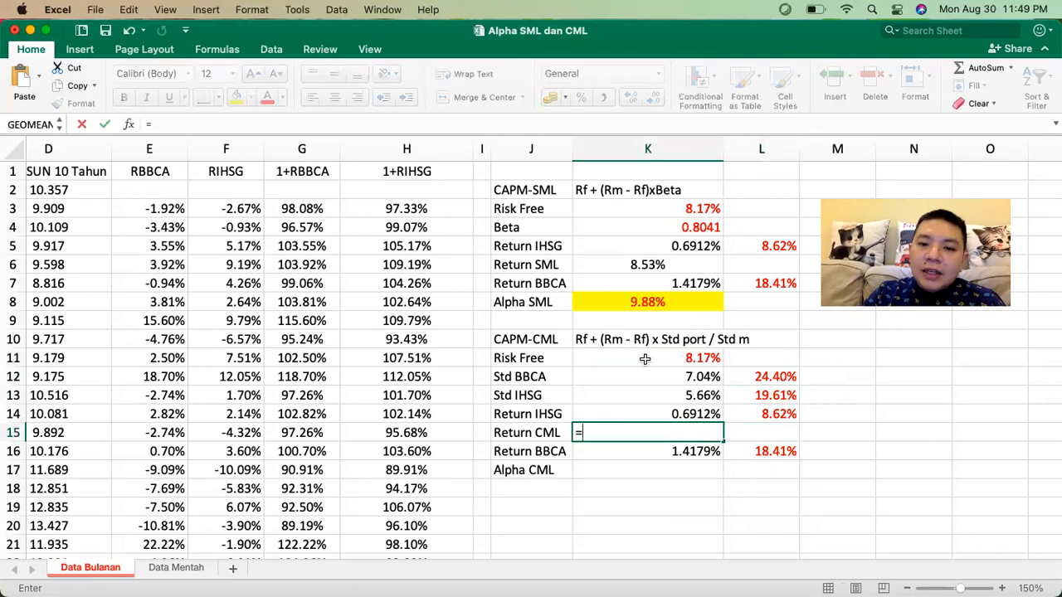
{"action": "left_click", "coordinate": [645, 359]}
{"action": "type", "text": "+("}
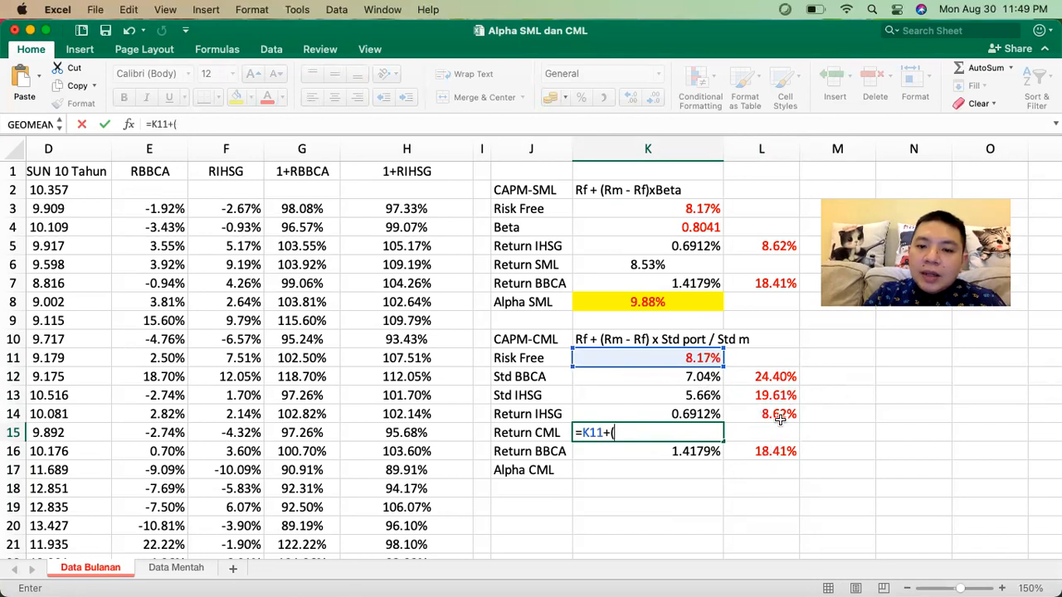
{"action": "left_click", "coordinate": [782, 415]}
{"action": "type", "text": "-"}
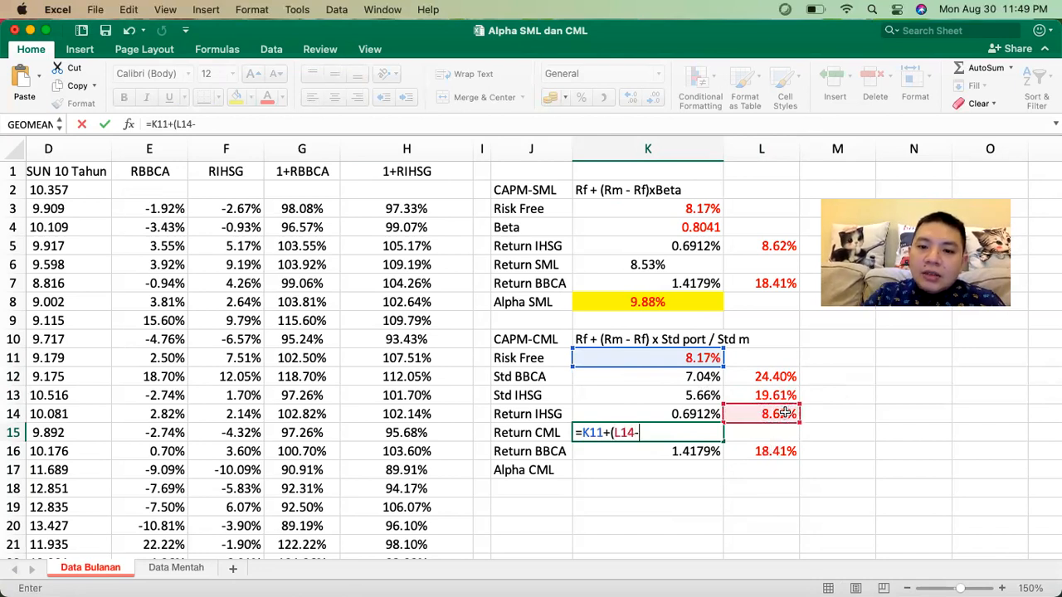
{"action": "left_click", "coordinate": [681, 354]}
{"action": "type", "text": ")*"}
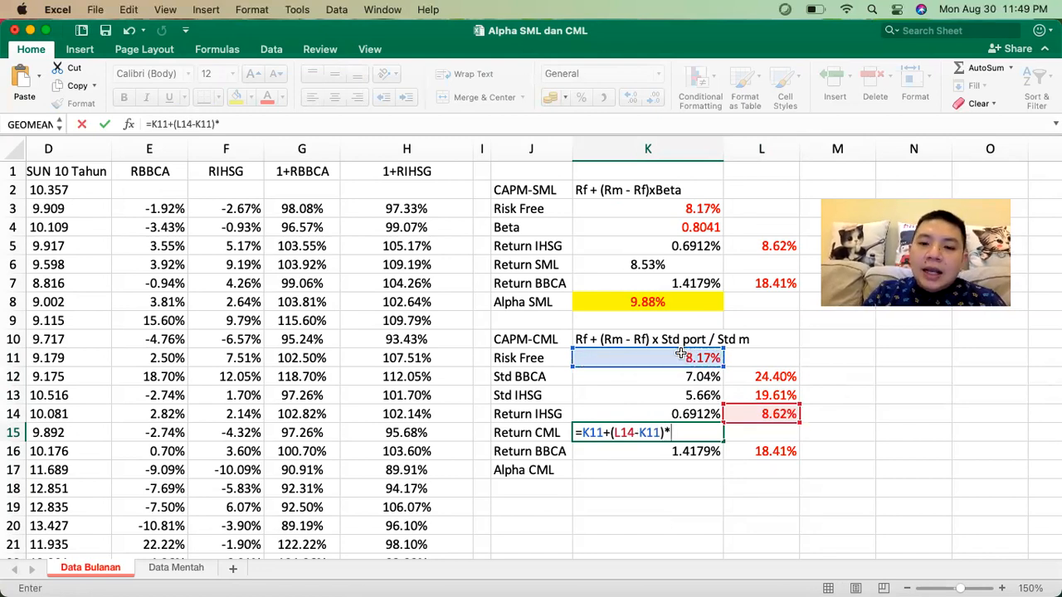
{"action": "left_click", "coordinate": [767, 376]}
{"action": "type", "text": "/"}
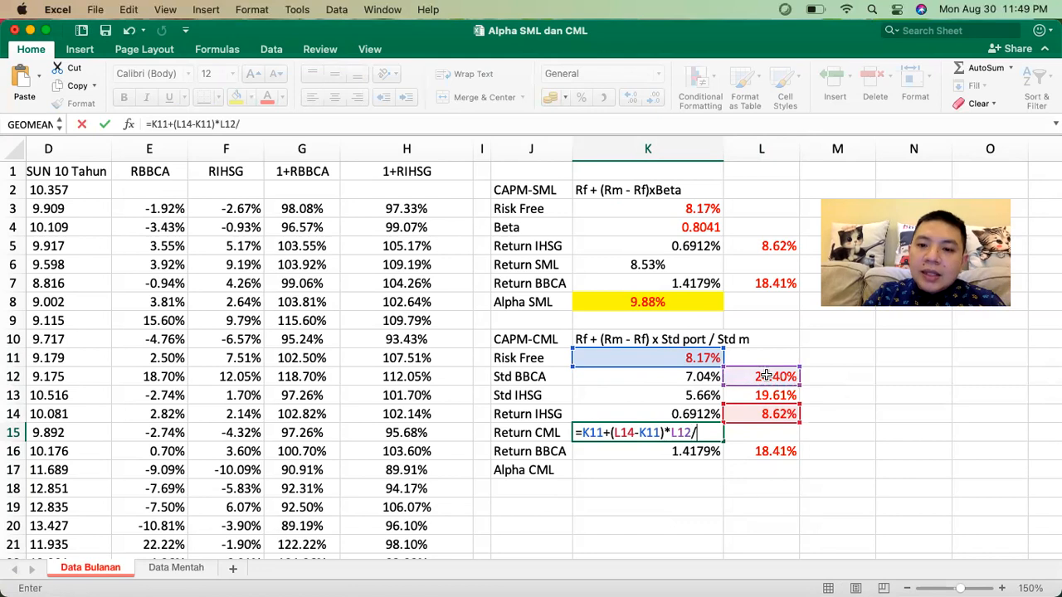
{"action": "left_click", "coordinate": [748, 393]}
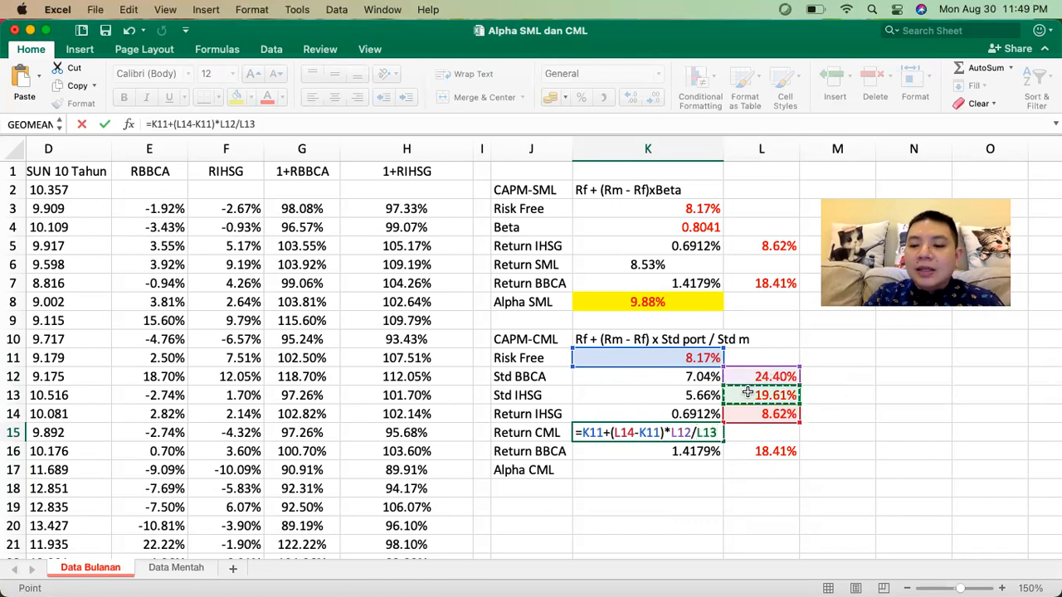
{"action": "key", "text": "Return"}
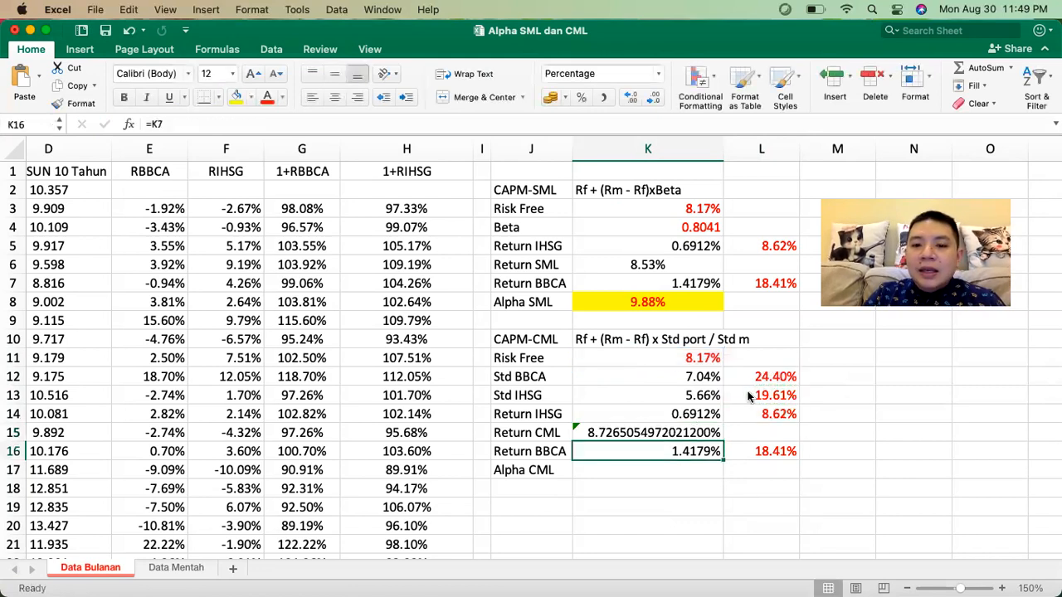
Reduce the Return CML percentage in K15 to two decimals and center it in the cell
{"action": "left_click", "coordinate": [643, 430]}
{"action": "left_click", "coordinate": [649, 99]}
{"action": "left_click", "coordinate": [650, 99]}
{"action": "left_click", "coordinate": [650, 100]}
{"action": "left_click", "coordinate": [651, 100]}
{"action": "left_click", "coordinate": [651, 100]}
{"action": "left_click", "coordinate": [651, 100]}
{"action": "left_click", "coordinate": [651, 100]}
{"action": "left_click", "coordinate": [651, 100]}
{"action": "left_click", "coordinate": [651, 100]}
{"action": "left_click", "coordinate": [651, 101]}
{"action": "left_click", "coordinate": [651, 100]}
{"action": "left_click", "coordinate": [651, 100]}
{"action": "left_click", "coordinate": [651, 100]}
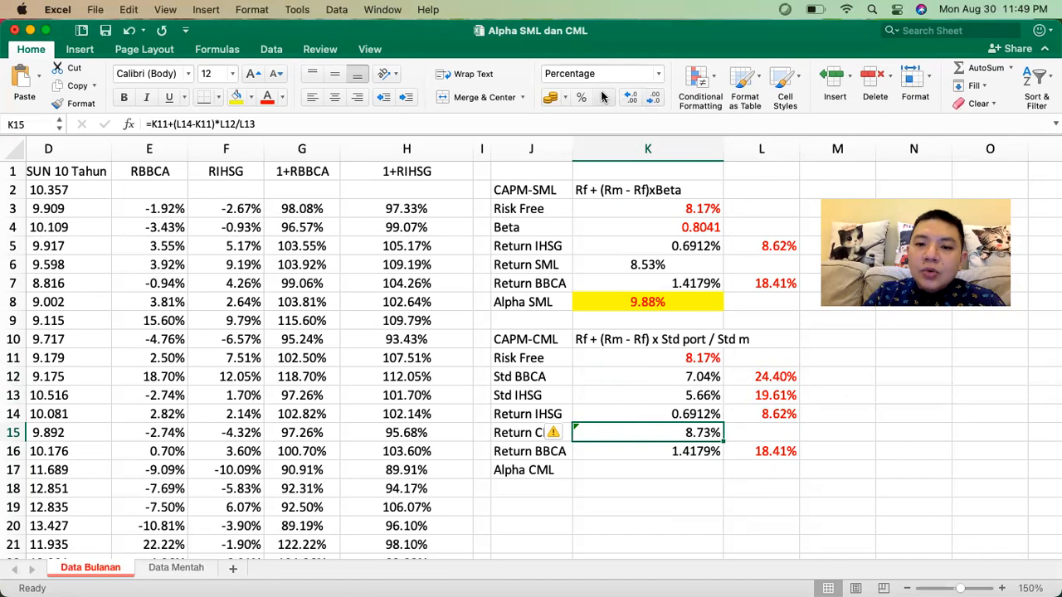
{"action": "left_click", "coordinate": [342, 100]}
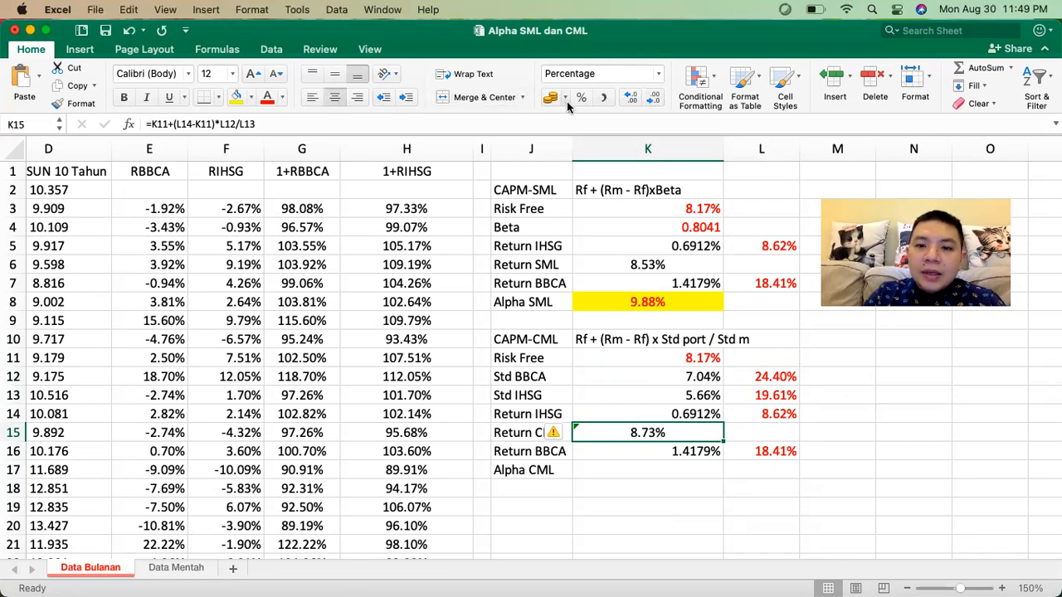
Fill the Return CML cell K15 and the Return SML cell K6 with the same light blue
{"action": "left_click", "coordinate": [250, 97]}
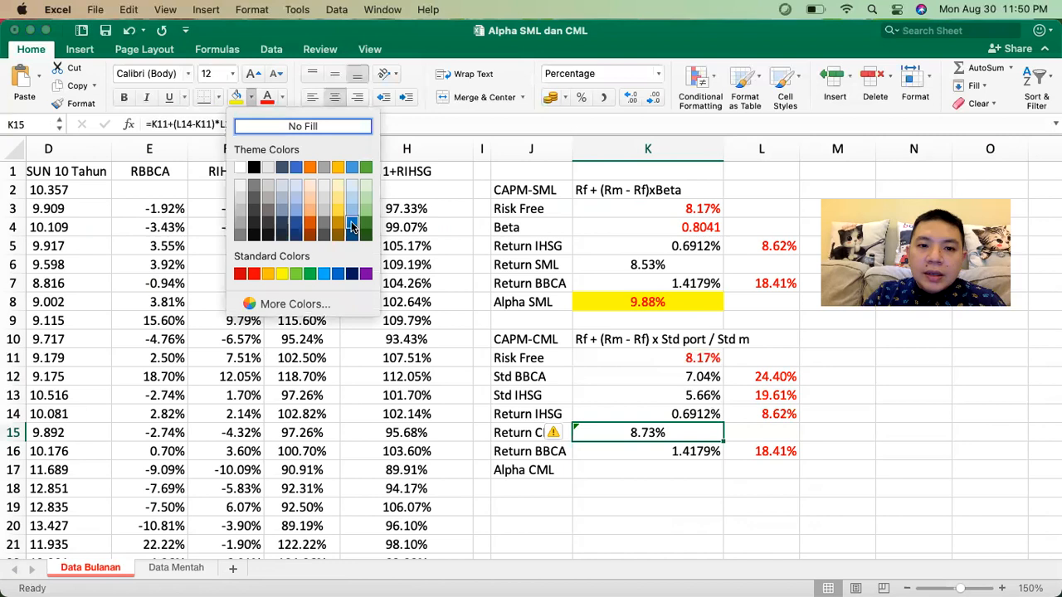
{"action": "left_click", "coordinate": [351, 227]}
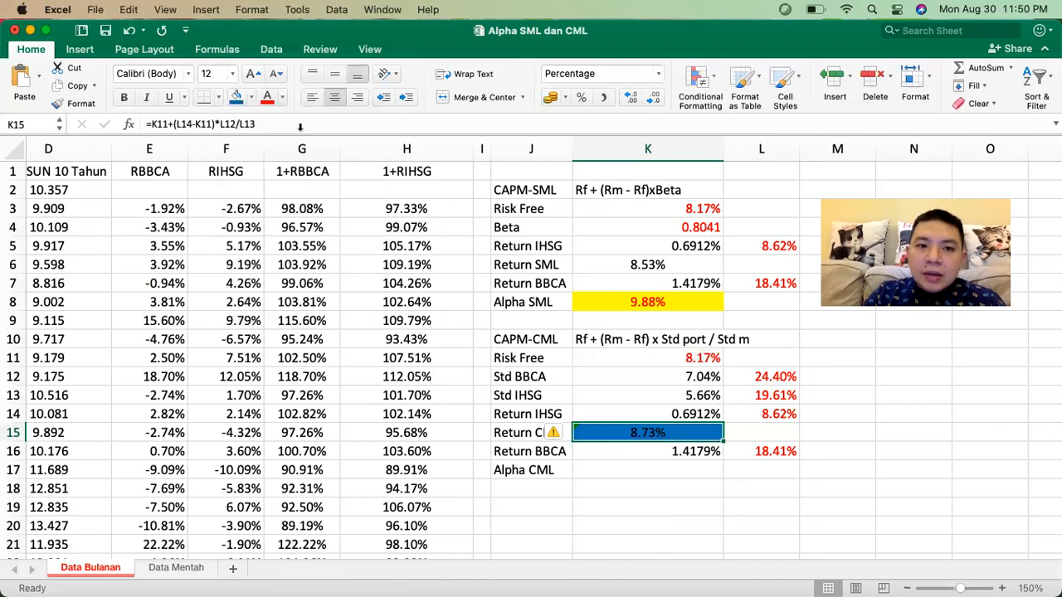
{"action": "left_click", "coordinate": [250, 97]}
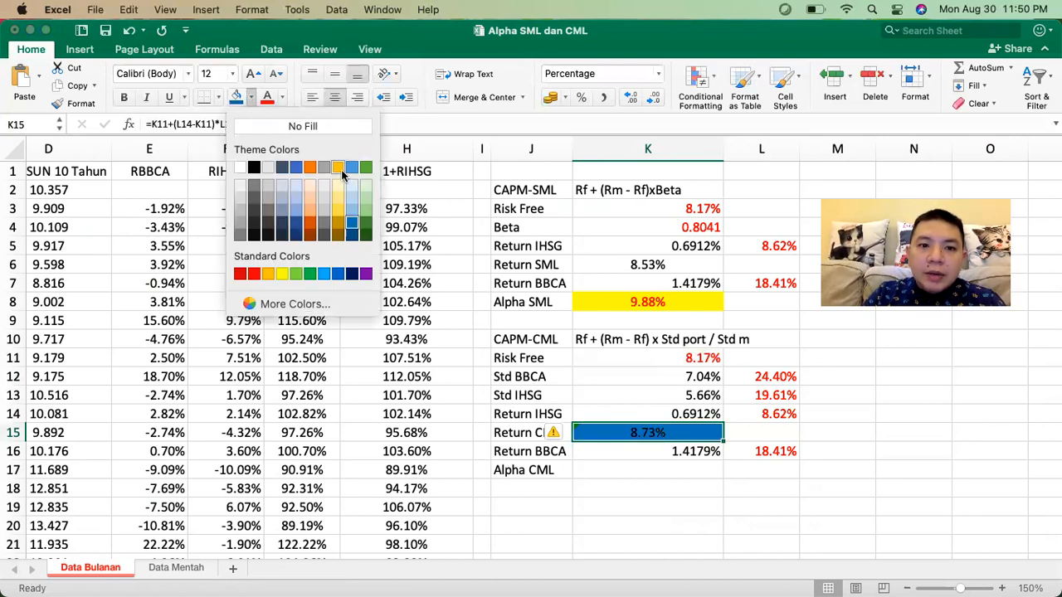
{"action": "left_click", "coordinate": [347, 186]}
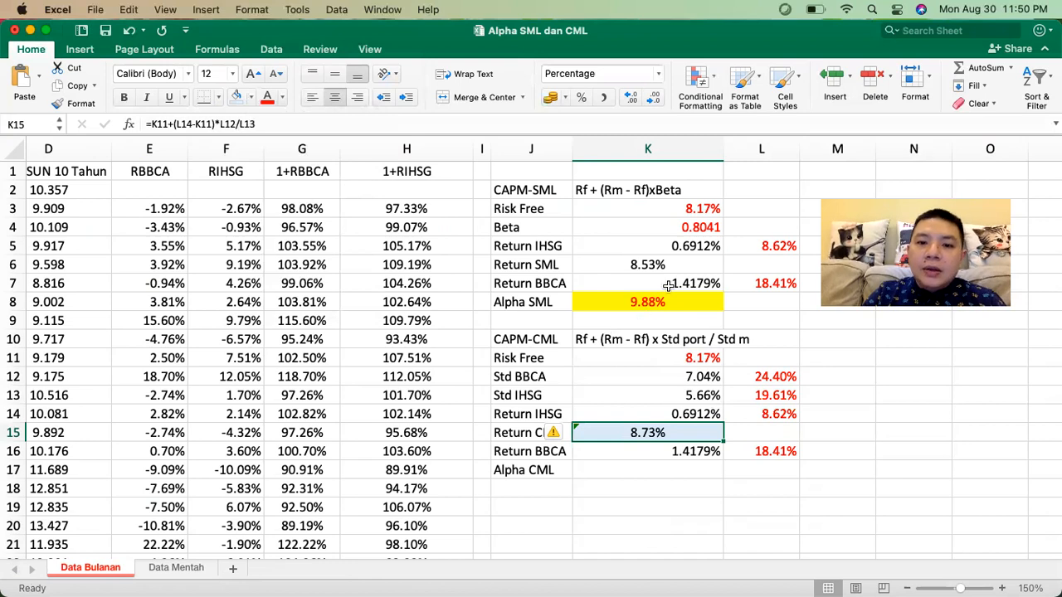
{"action": "left_click", "coordinate": [689, 259]}
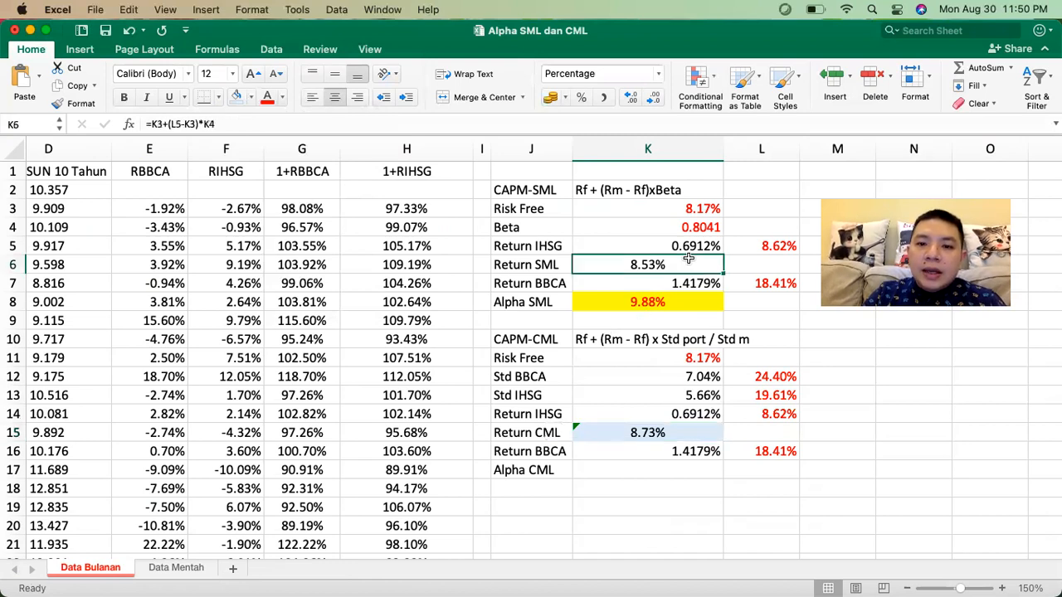
{"action": "left_click", "coordinate": [239, 97]}
{"action": "left_click", "coordinate": [676, 435]}
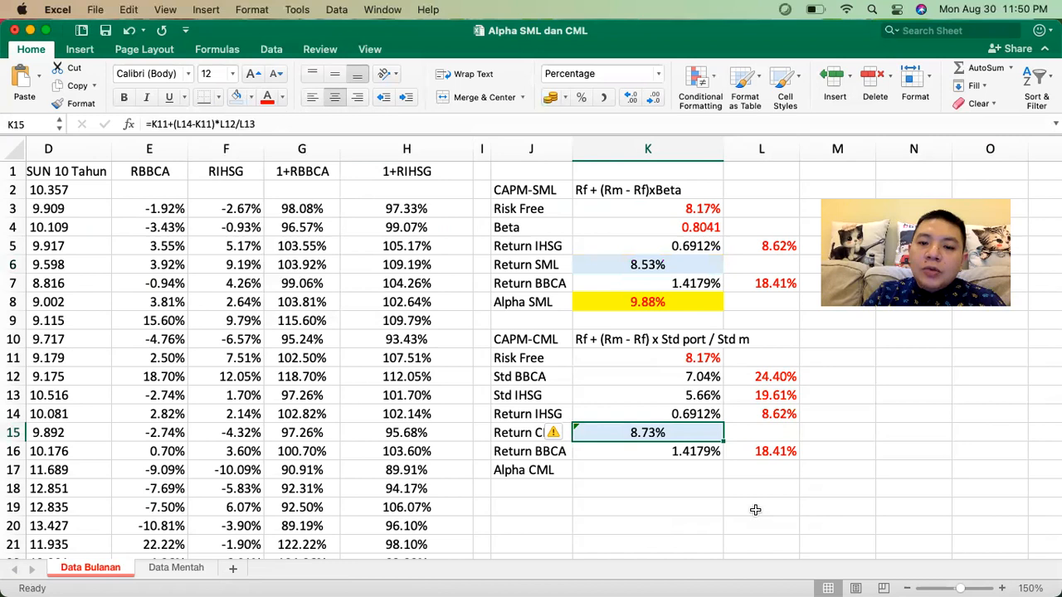
Calculate the Alpha CML in K17 as annual Return BBCA minus Return CML, with =L16-K15
{"action": "left_click", "coordinate": [706, 508]}
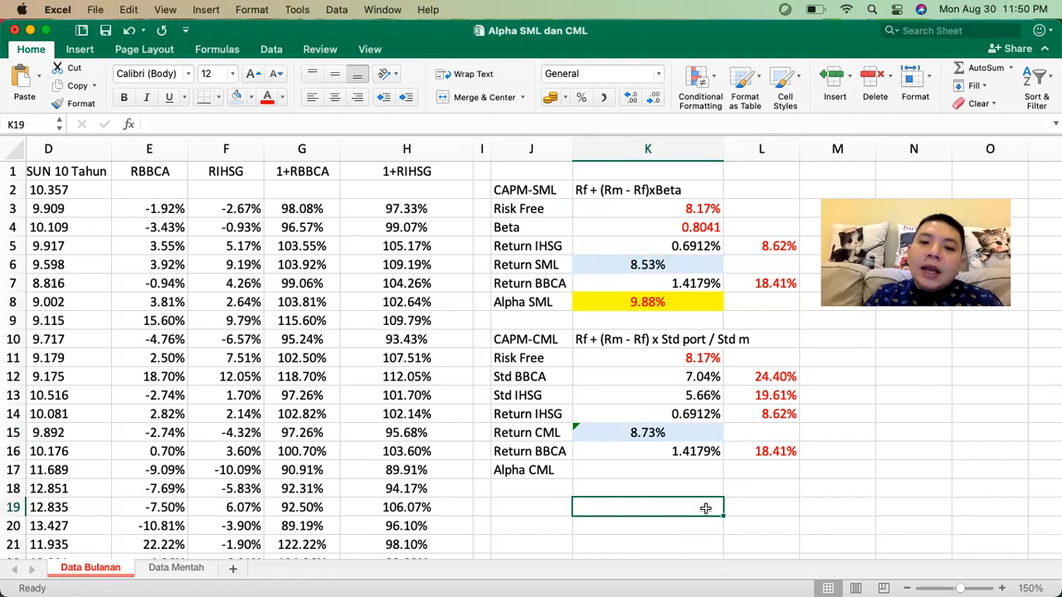
{"action": "left_click", "coordinate": [660, 433]}
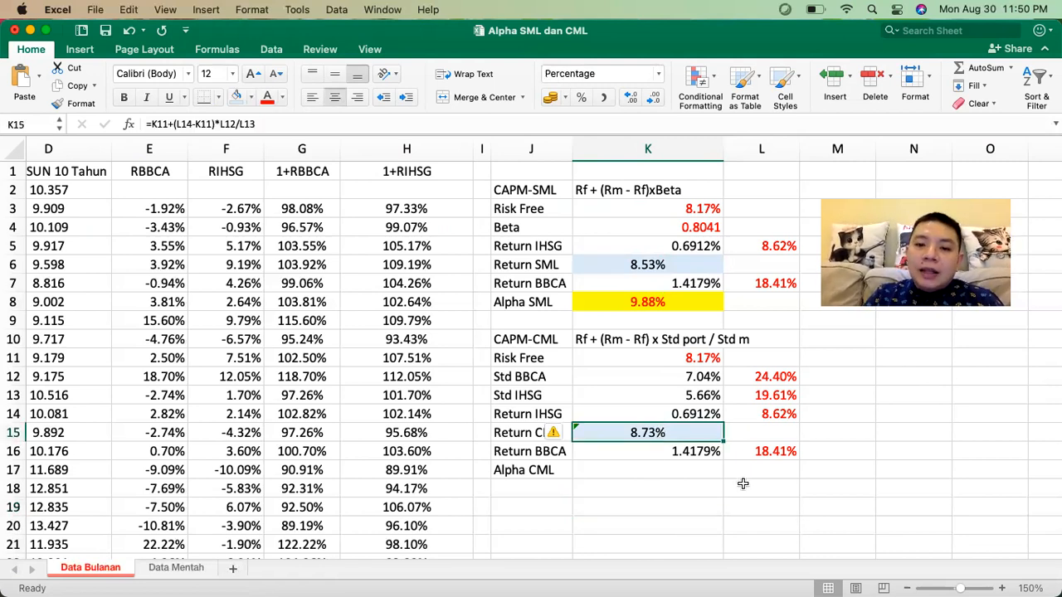
{"action": "left_click", "coordinate": [760, 451]}
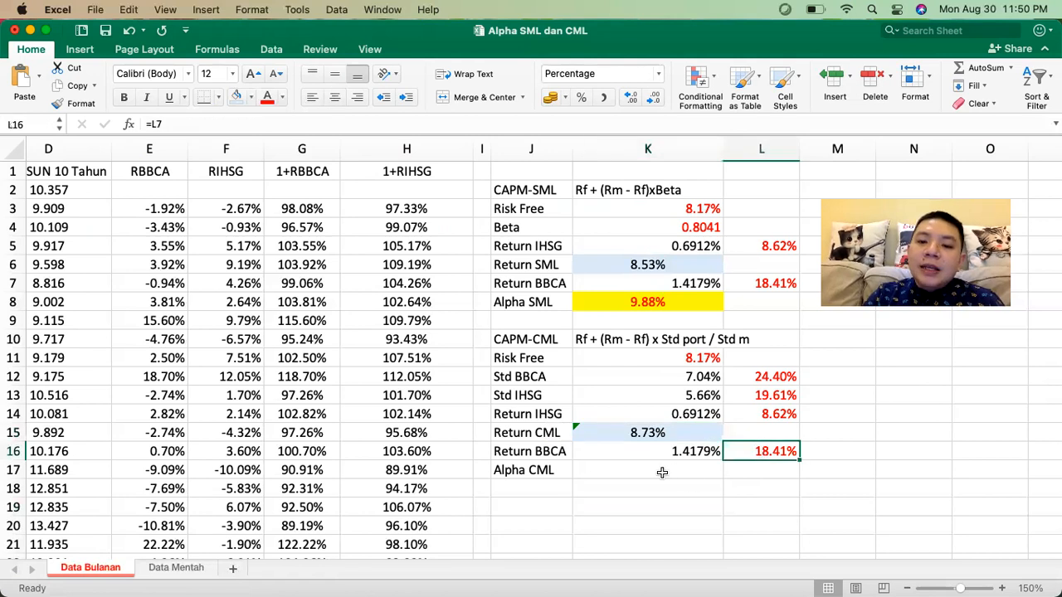
{"action": "left_click", "coordinate": [662, 472]}
{"action": "type", "text": "="}
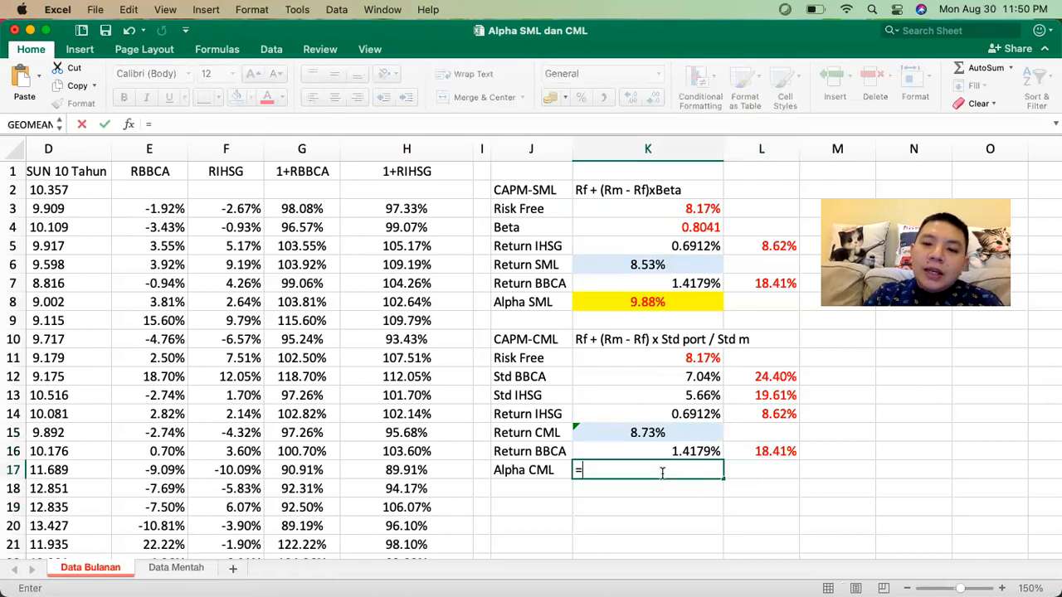
{"action": "left_click", "coordinate": [780, 450]}
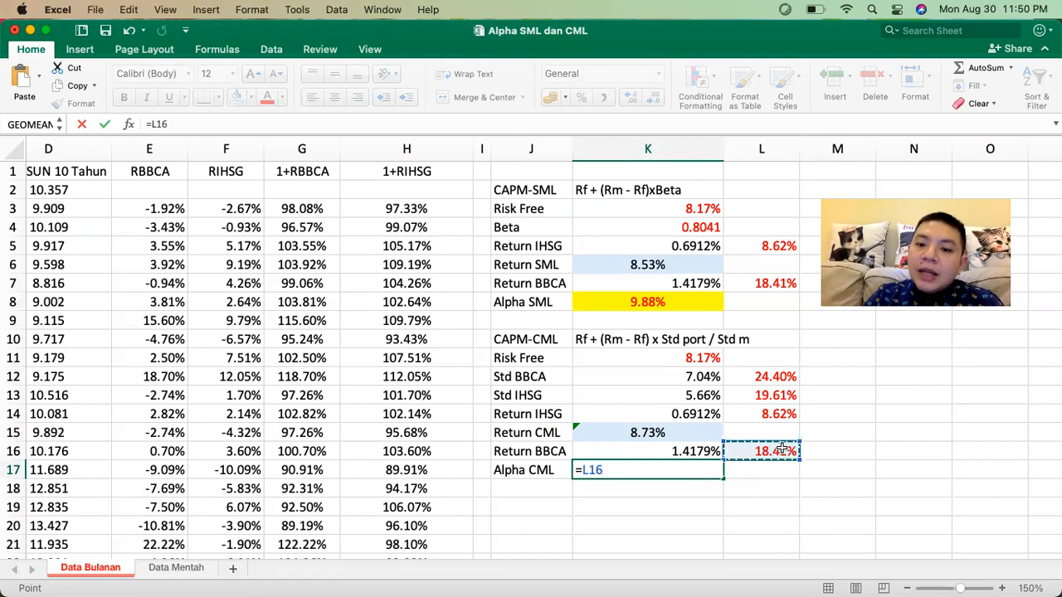
{"action": "type", "text": "-"}
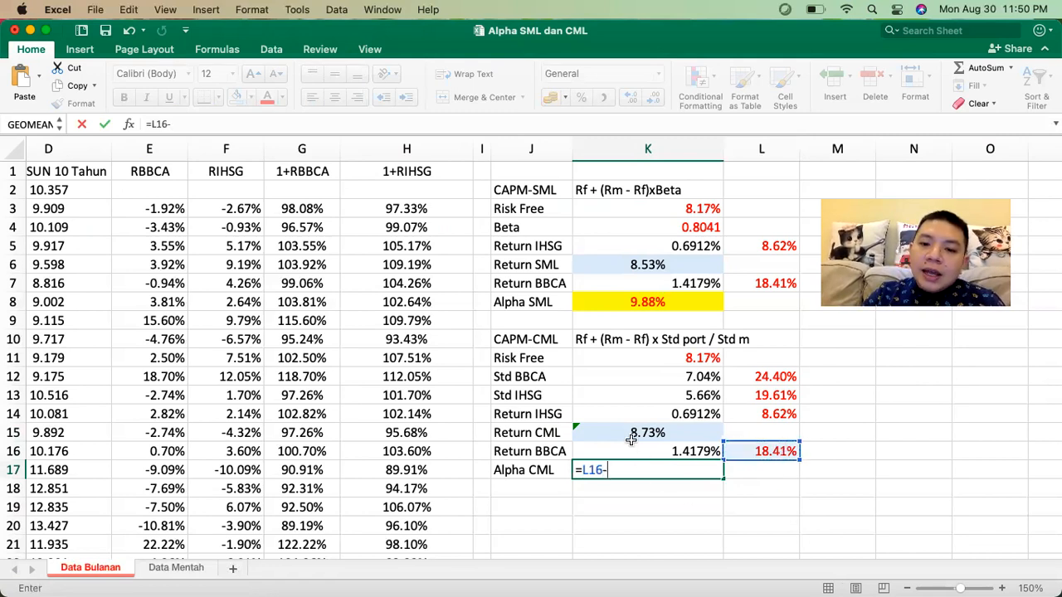
{"action": "left_click", "coordinate": [628, 434]}
{"action": "key", "text": "Return"}
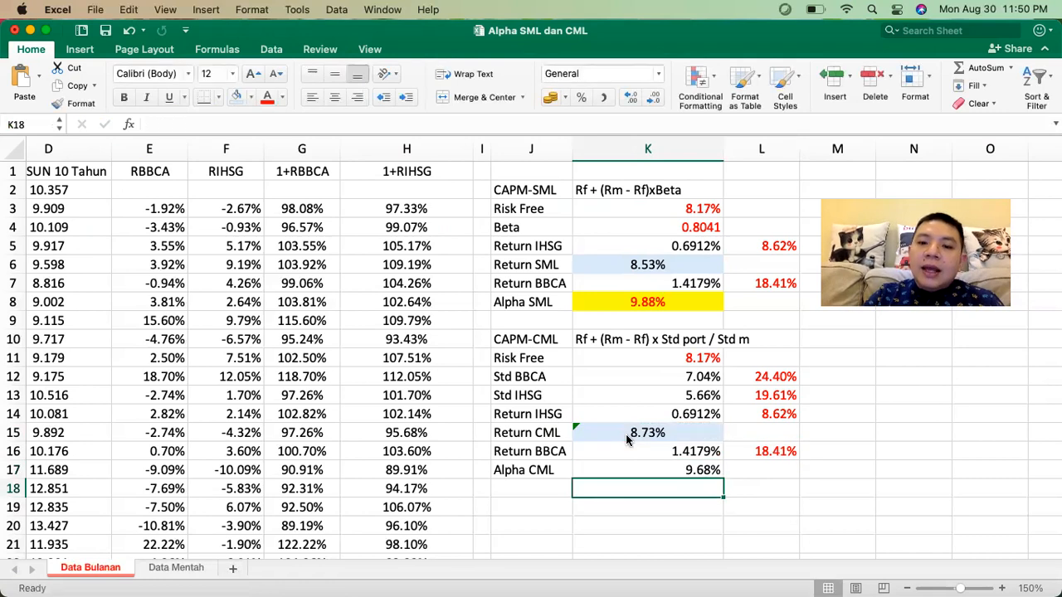
Center the Alpha CML in K17, color its text red and fill the cell with light gold
{"action": "left_click", "coordinate": [624, 472]}
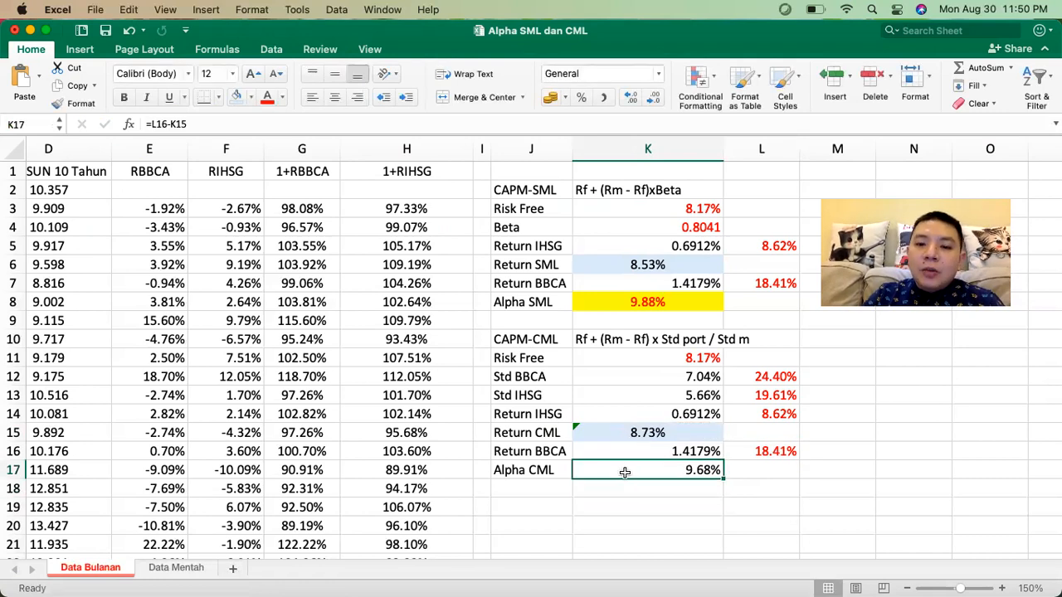
{"action": "left_click", "coordinate": [333, 98]}
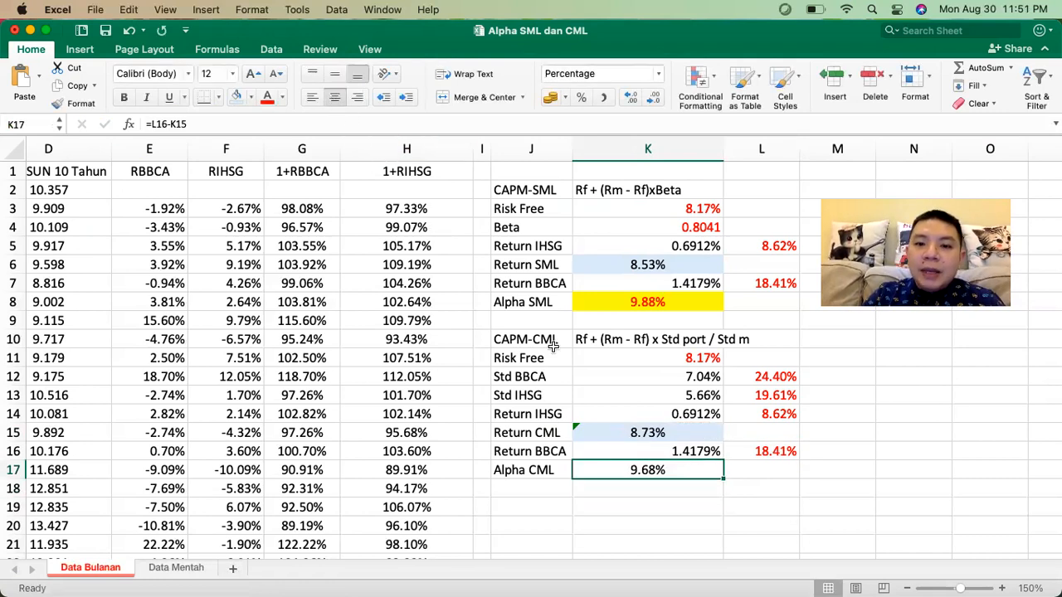
{"action": "left_click", "coordinate": [637, 299]}
{"action": "left_click", "coordinate": [640, 466]}
{"action": "left_click", "coordinate": [267, 98]}
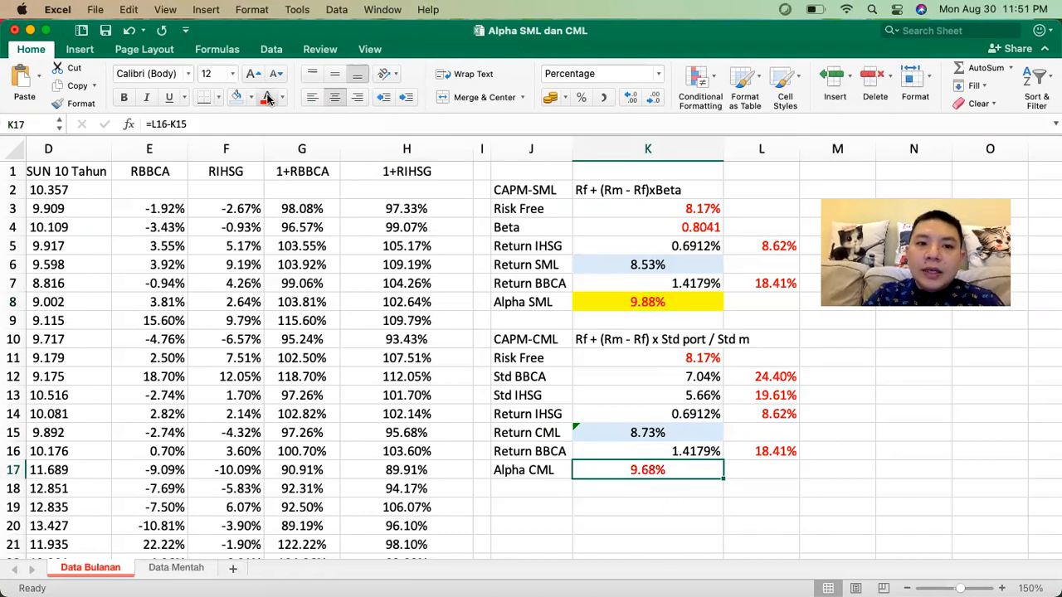
{"action": "left_click", "coordinate": [252, 98]}
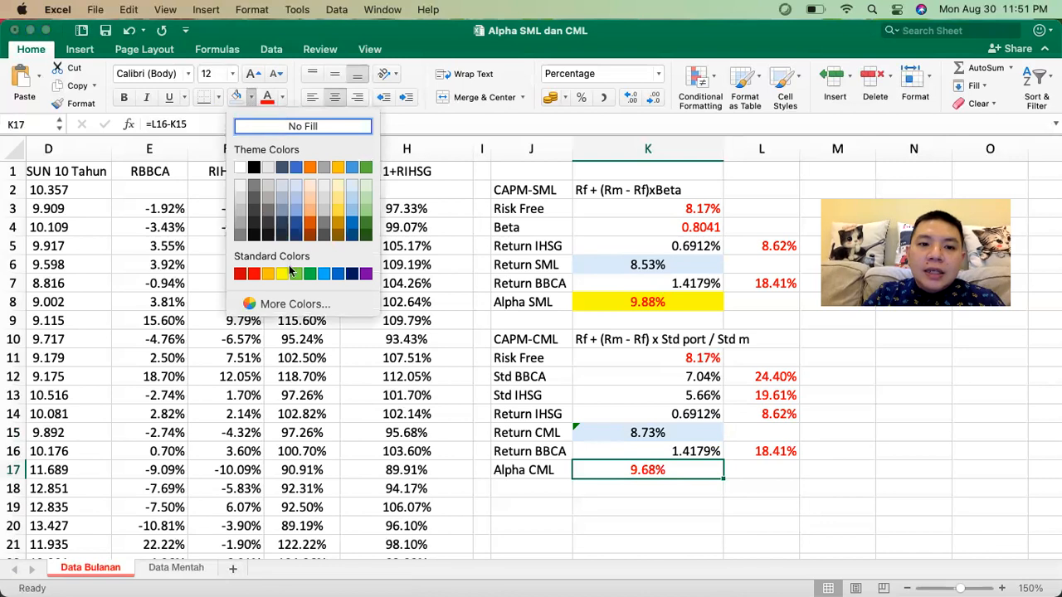
{"action": "left_click", "coordinate": [340, 190]}
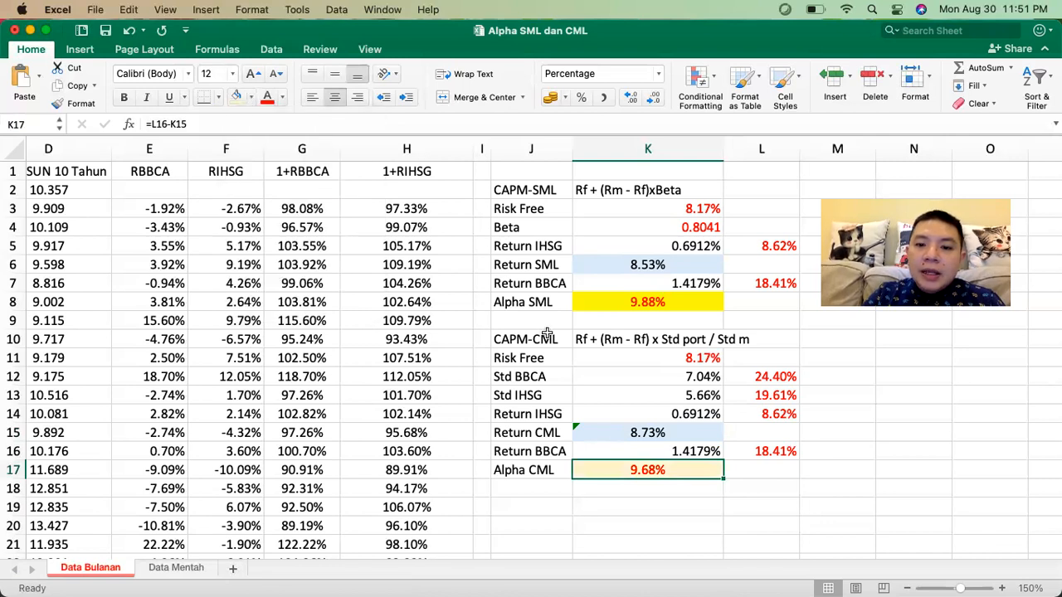
{"action": "left_click", "coordinate": [797, 488]}
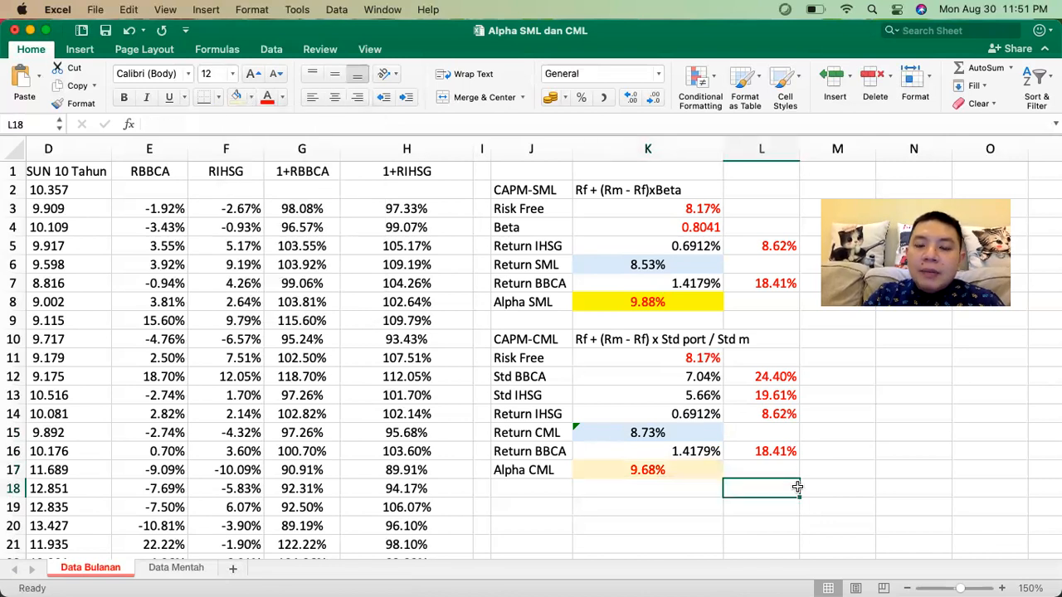